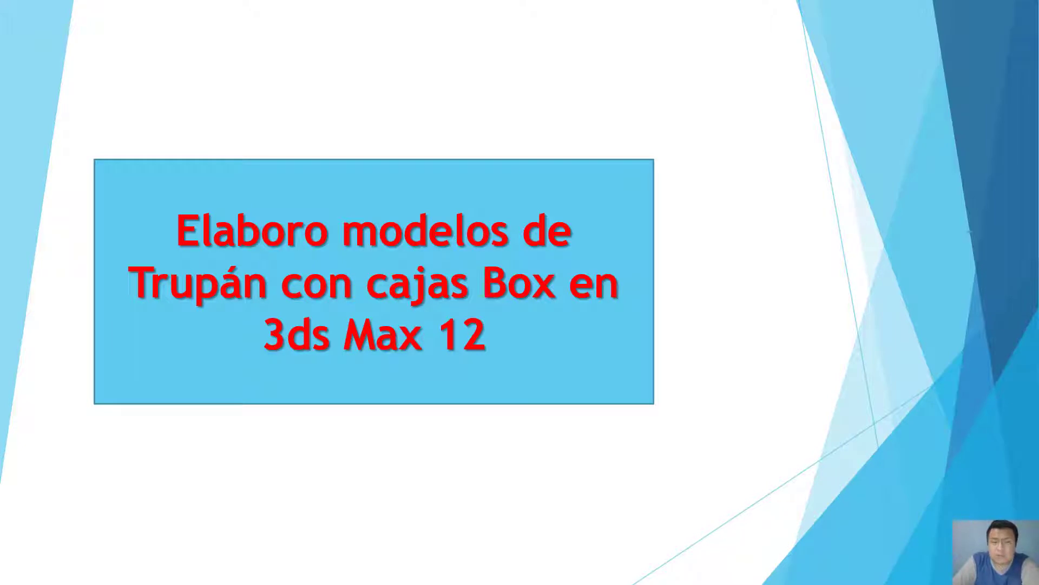
Step: Play the title slide builds to reveal the session 5 banner and the presenter bar
key("Right")
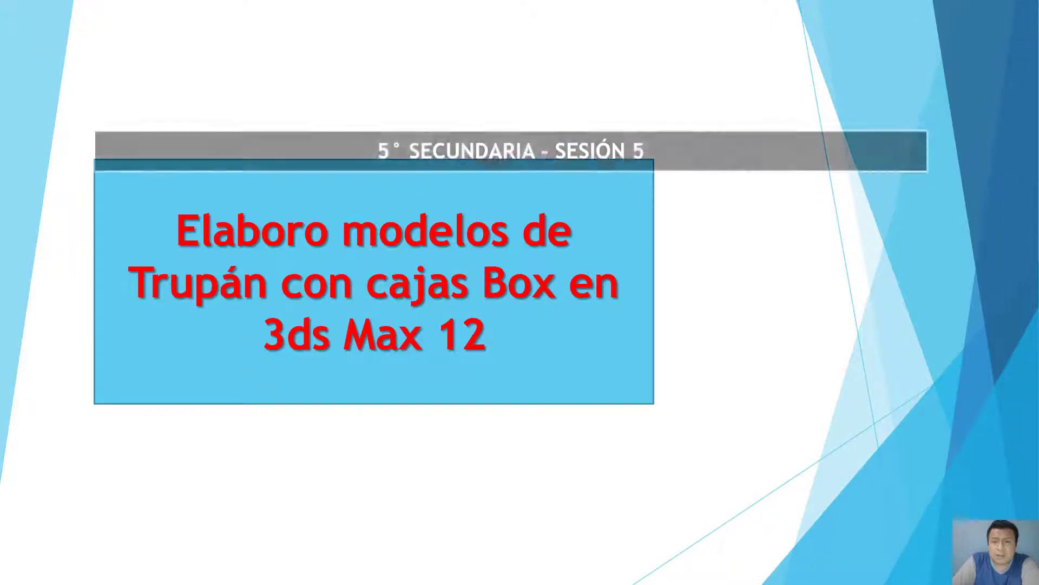
key("Right")
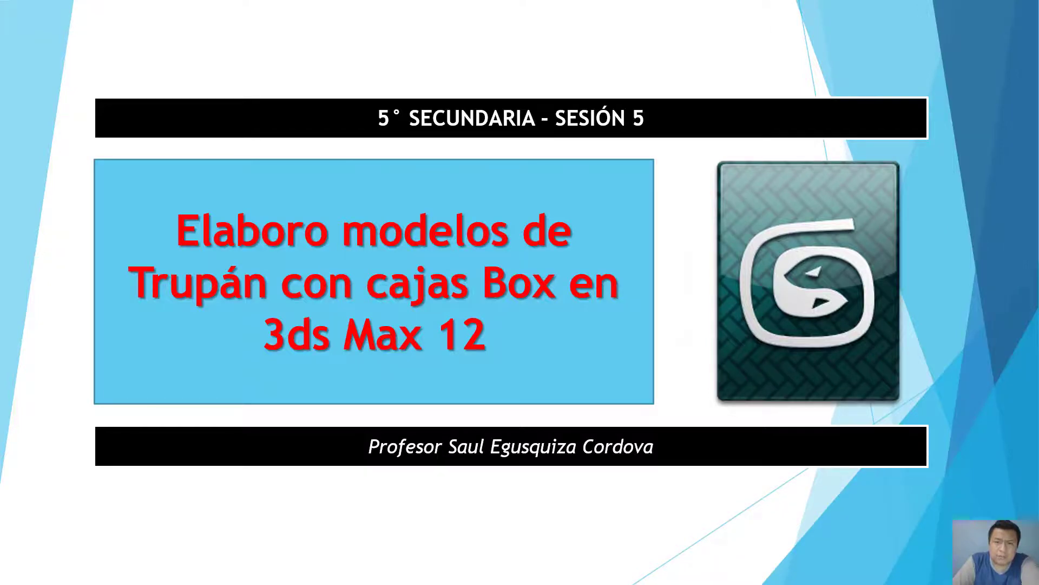
Step: Advance the slideshow to 'Partes de la ventana', which labels the 3ds Max 2012 interface areas
key("Right")
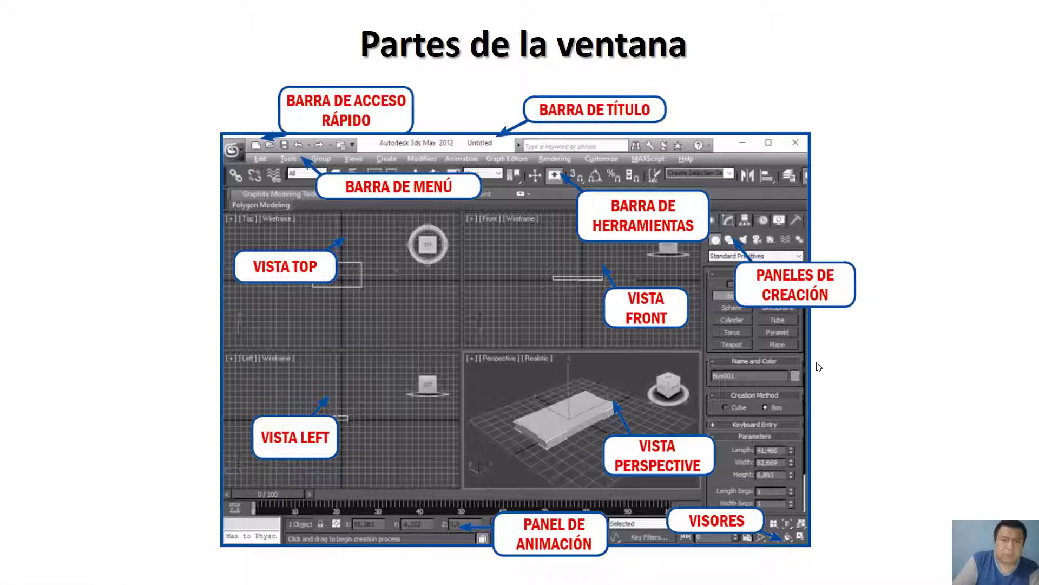
Step: Advance to 'Cambio la interfaz de 3ds Max 12.', showing four steps and an ame-light screenshot
key("Right")
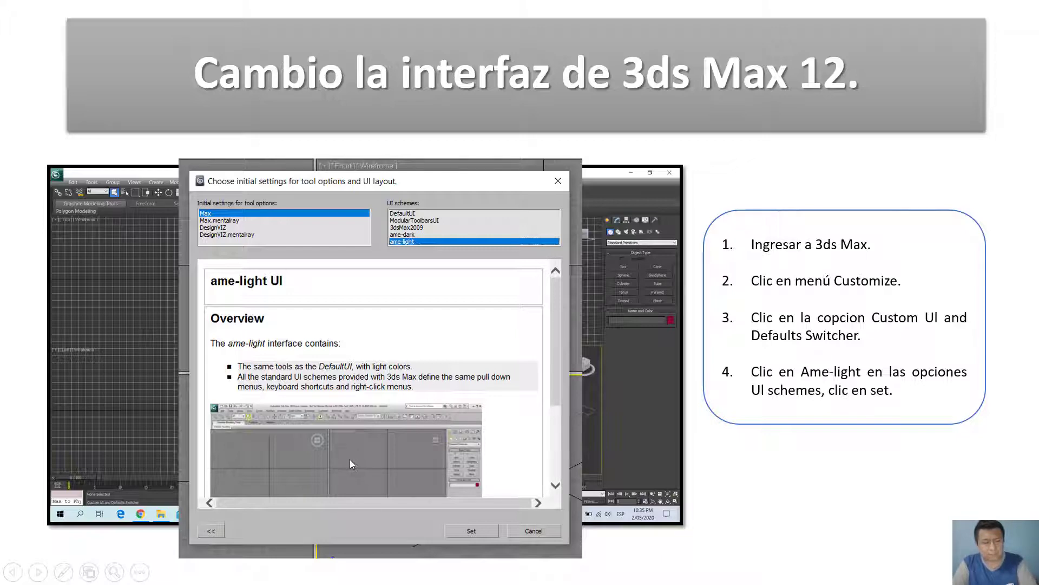
Step: Search the Start menu for '3d' and launch Autodesk 3ds Max 2012
left_click(16, 571)
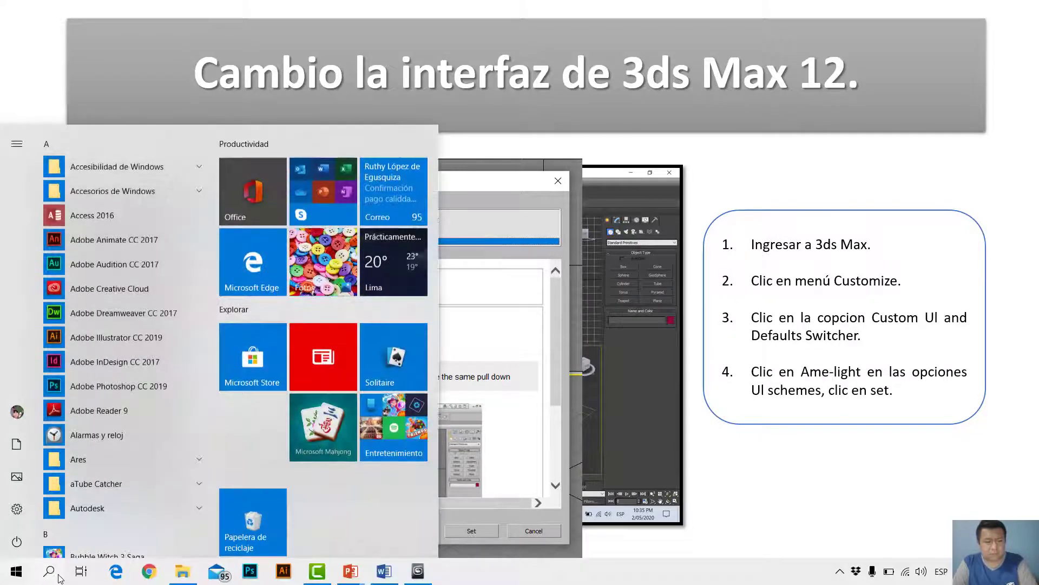
left_click(49, 571)
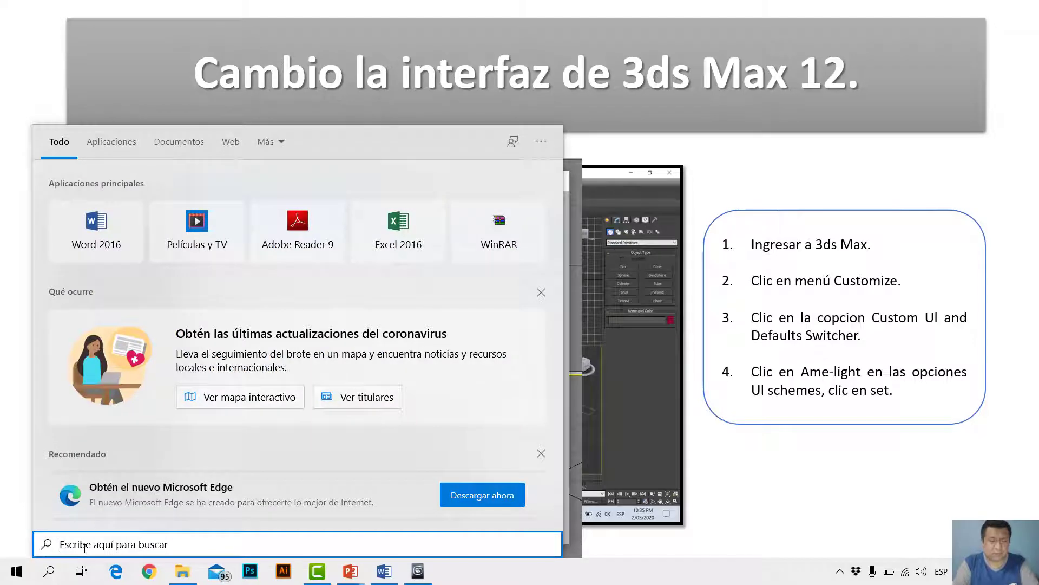
type("ed")
key("BackSpace")
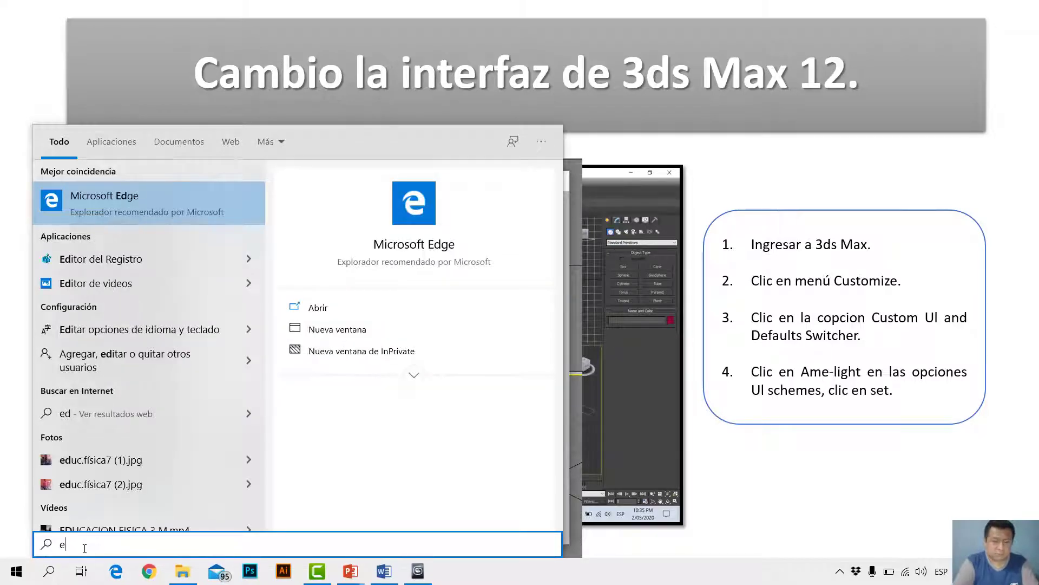
key("BackSpace")
type("3d")
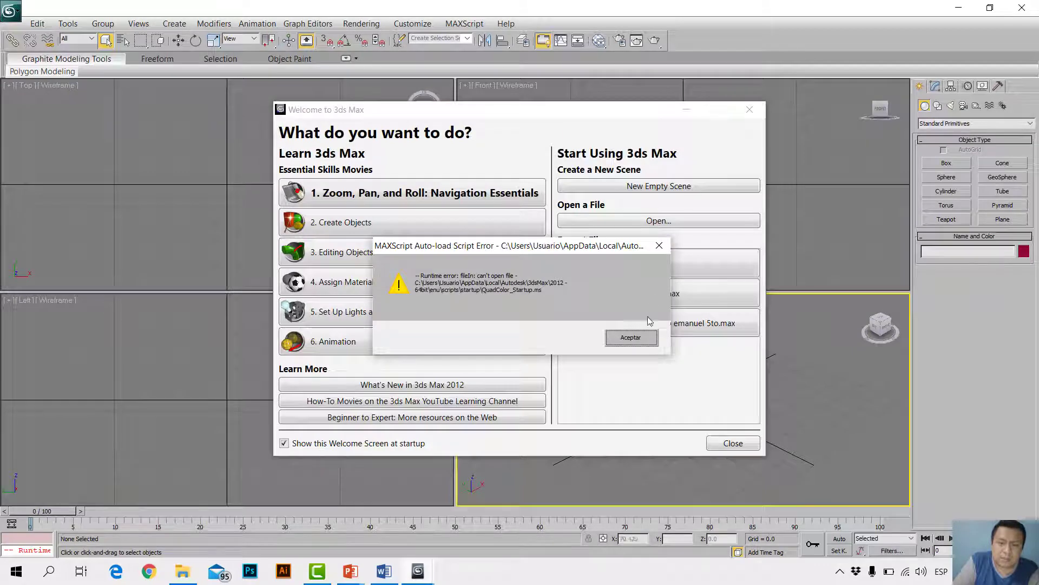
Step: Dismiss the MAXScript error and Welcome screen, and close the extra 3ds Max scene without saving
left_click(631, 338)
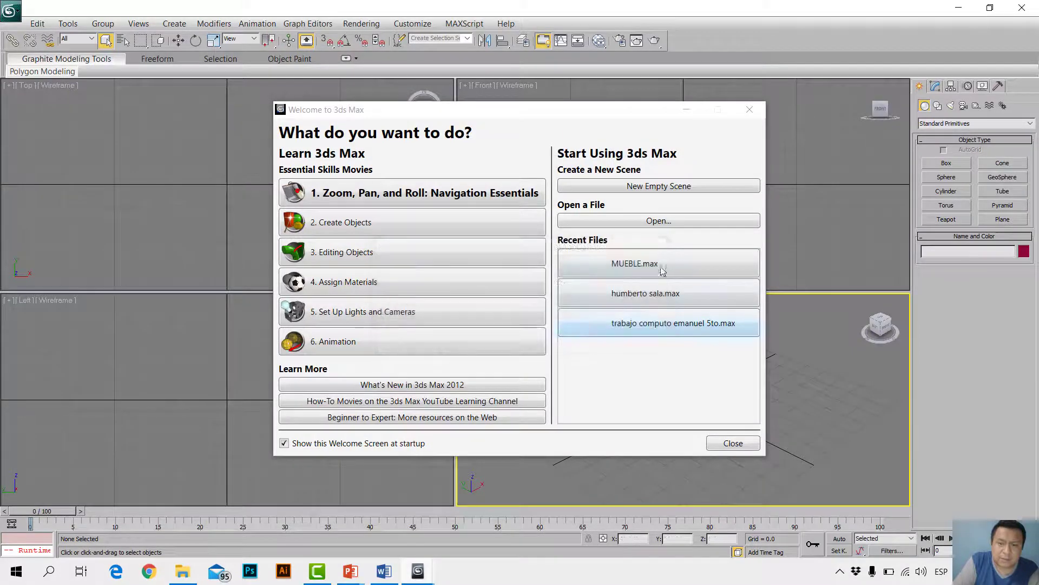
left_click(750, 112)
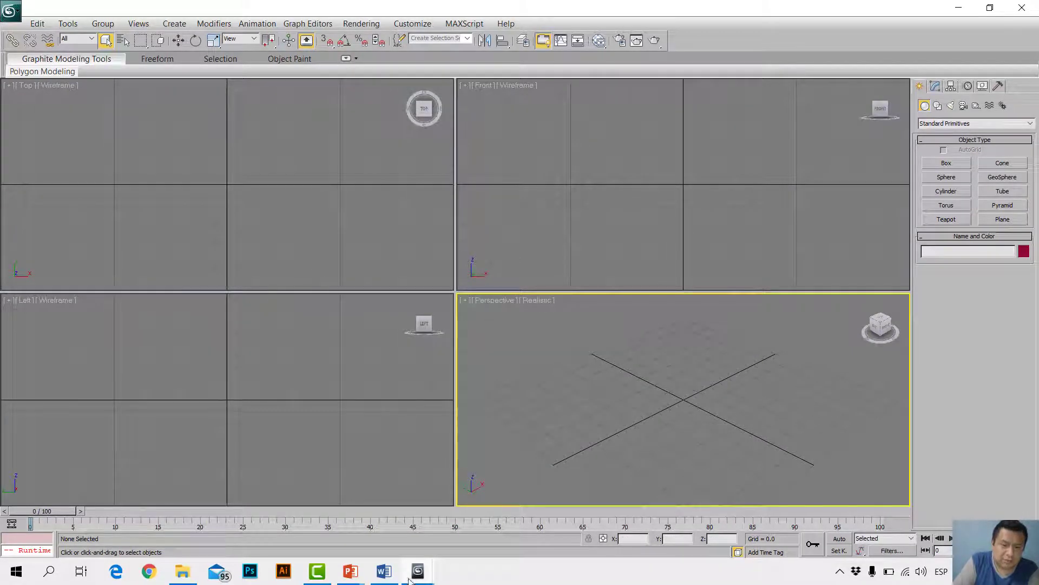
mouse_move(417, 570)
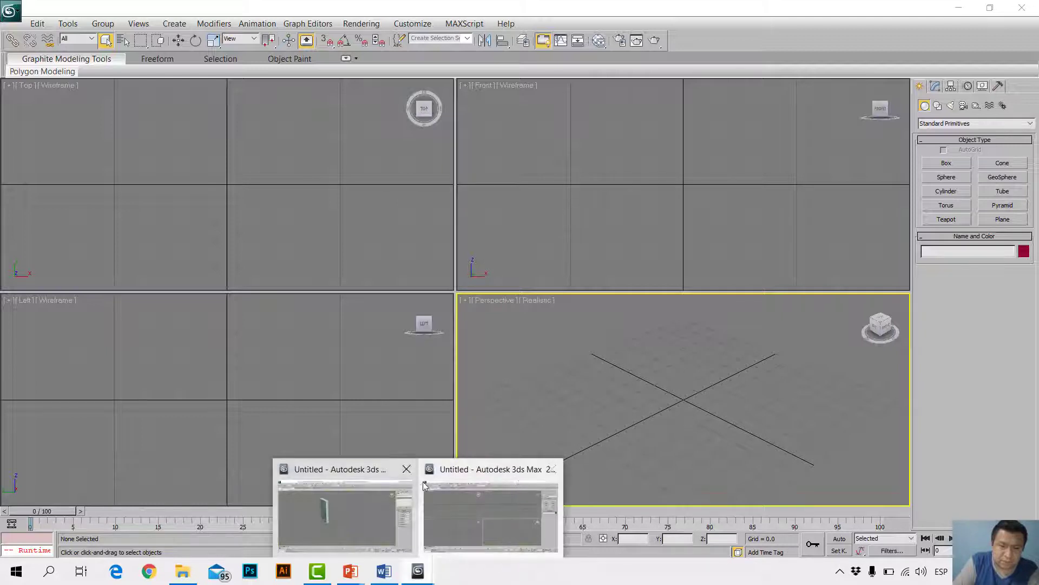
left_click(408, 471)
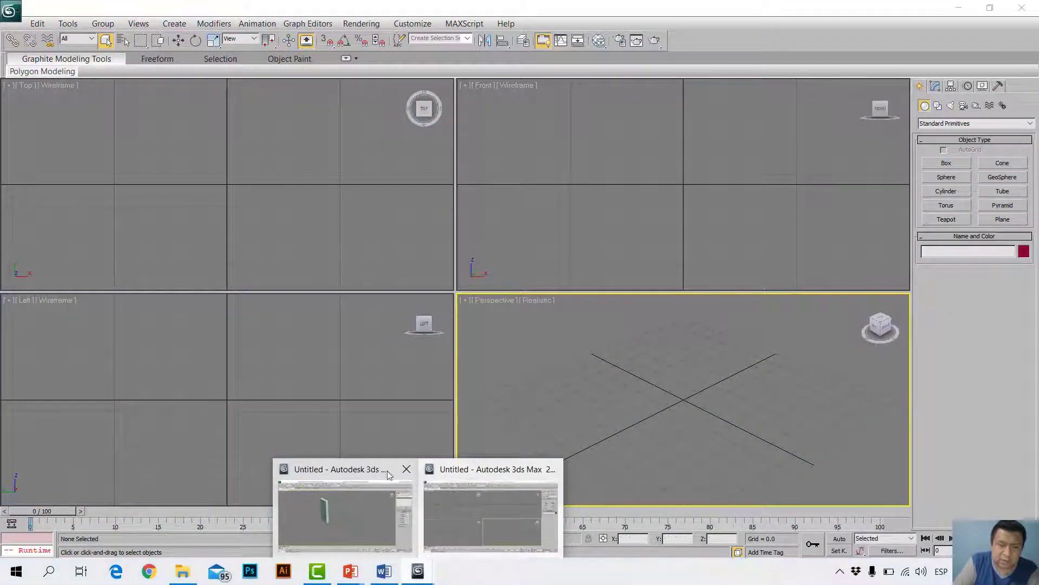
left_click(523, 331)
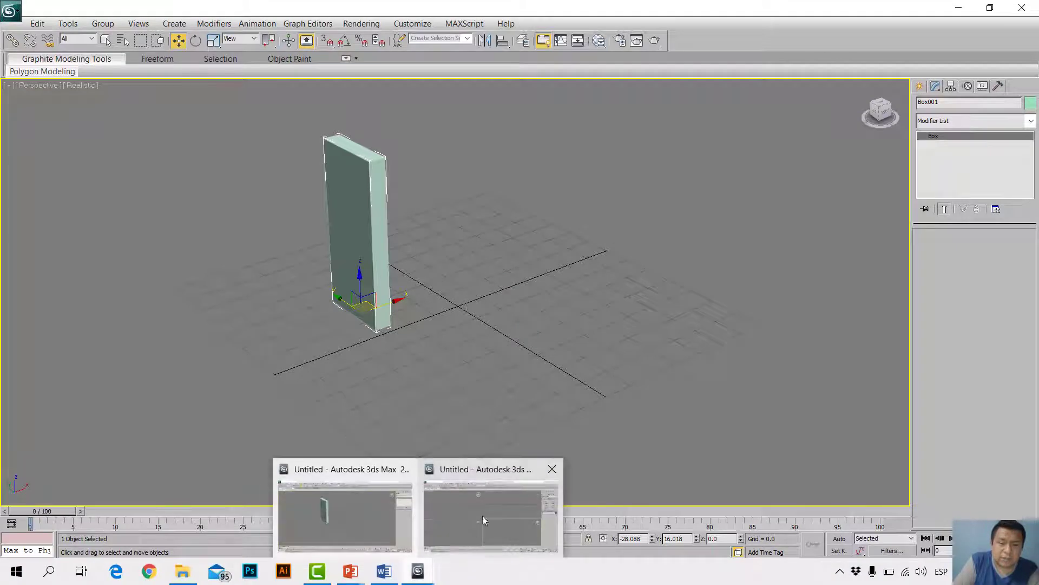
left_click(485, 509)
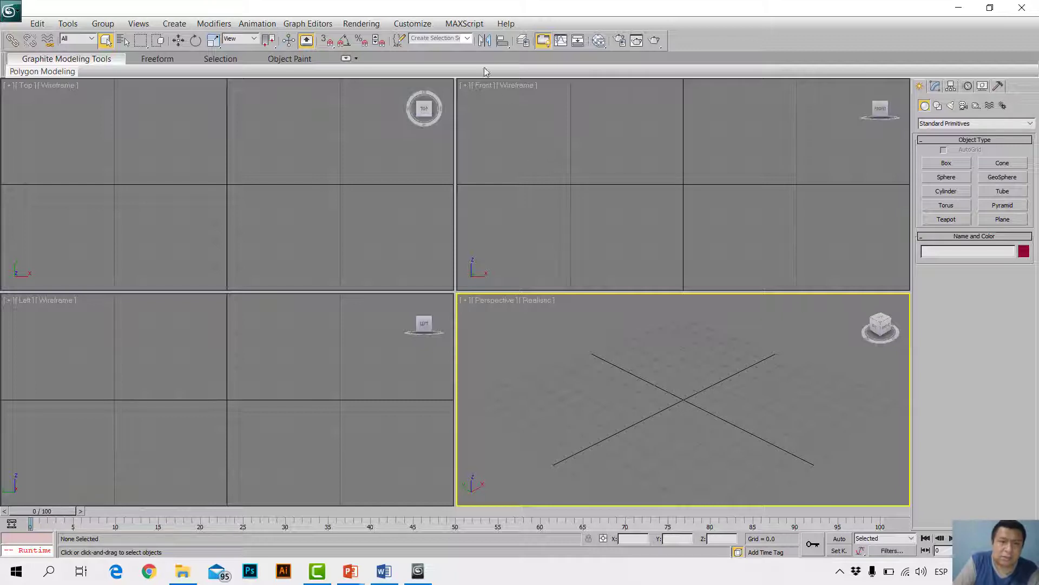
Step: Set the DefaultUI scheme in the Custom UI and Defaults Switcher and accept the restart notice
left_click(415, 24)
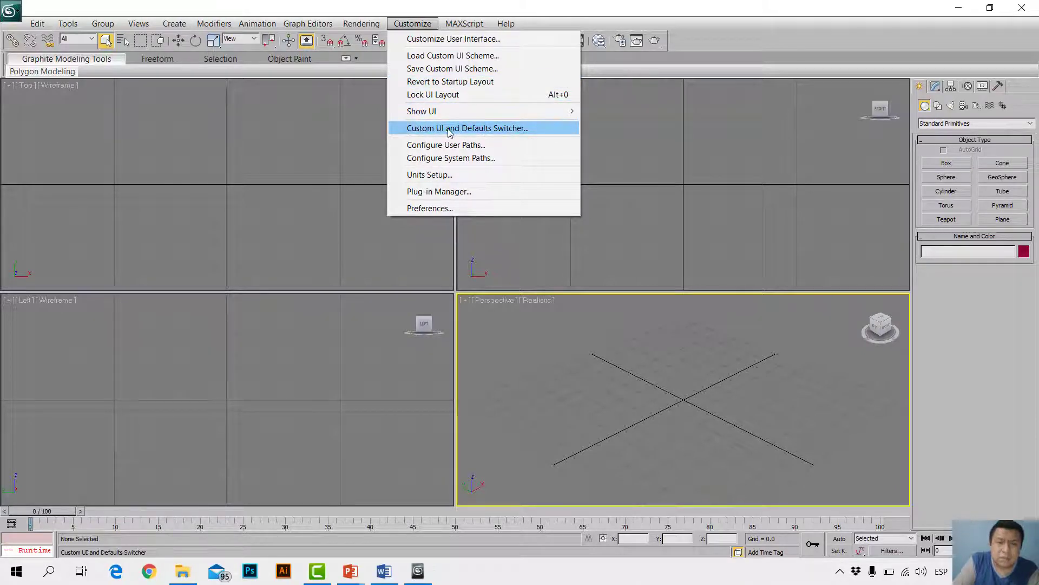
left_click(519, 130)
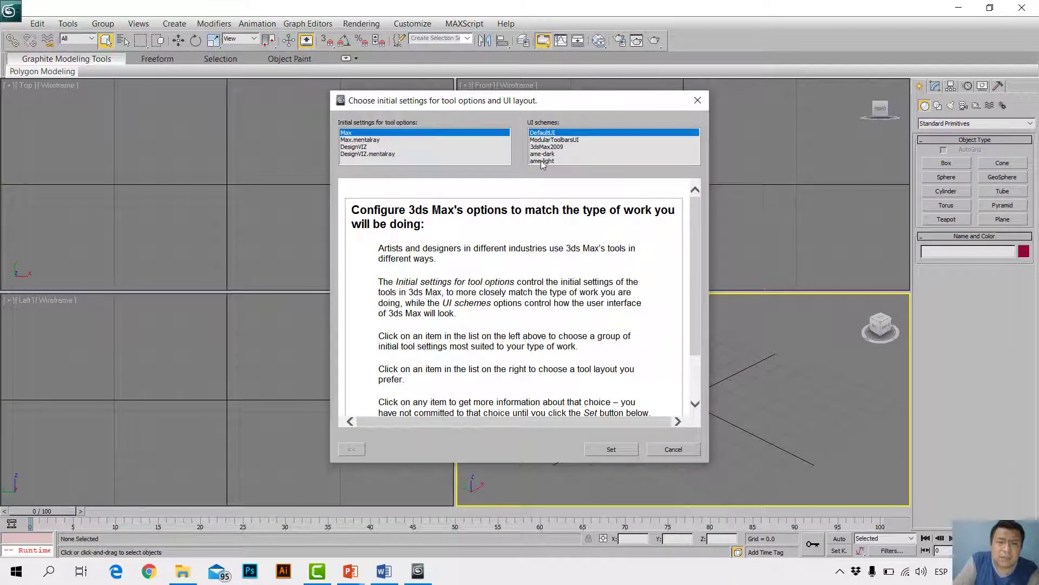
left_click(559, 160)
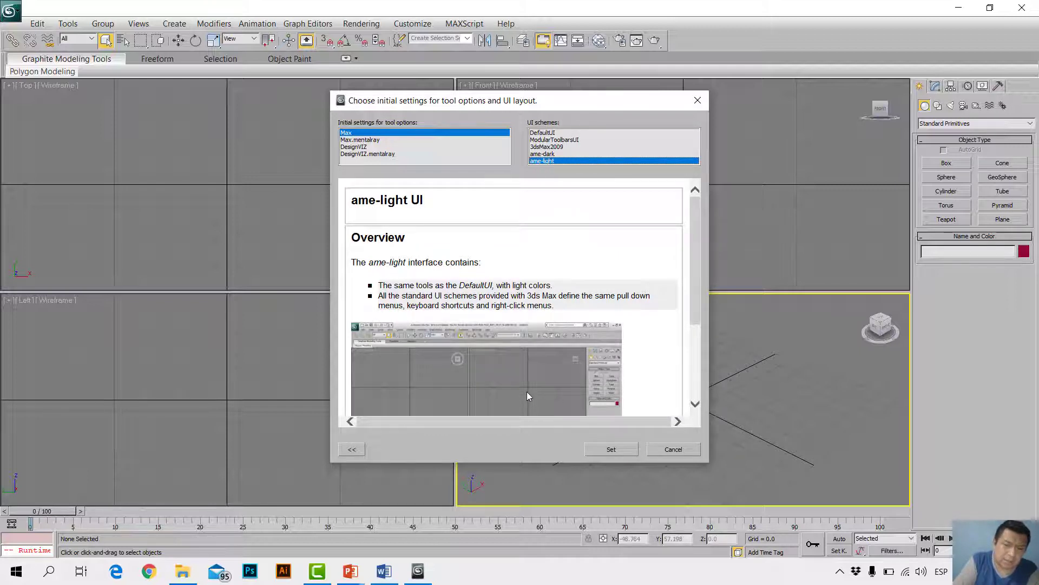
left_click(544, 134)
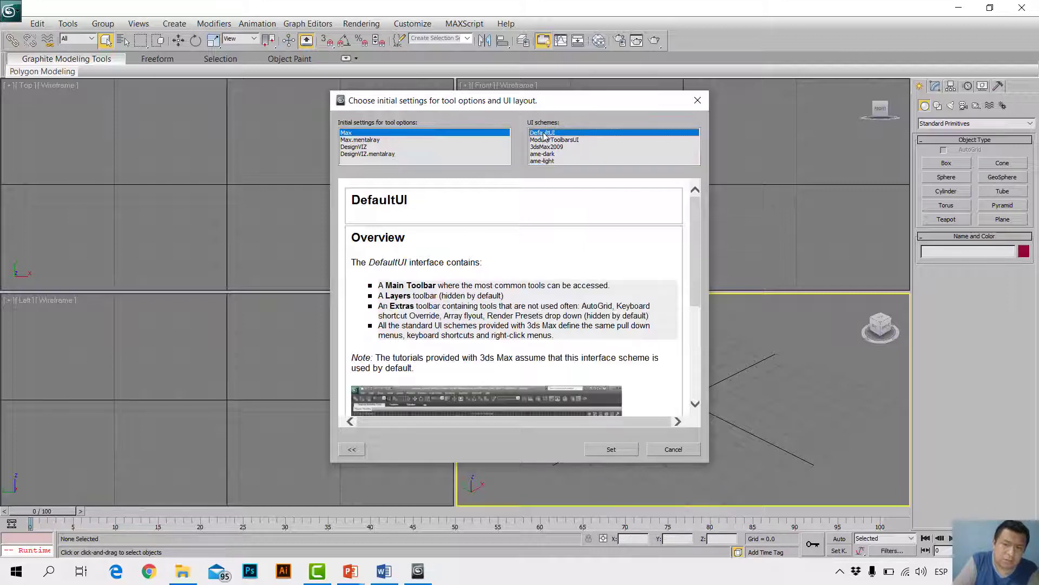
left_click(624, 450)
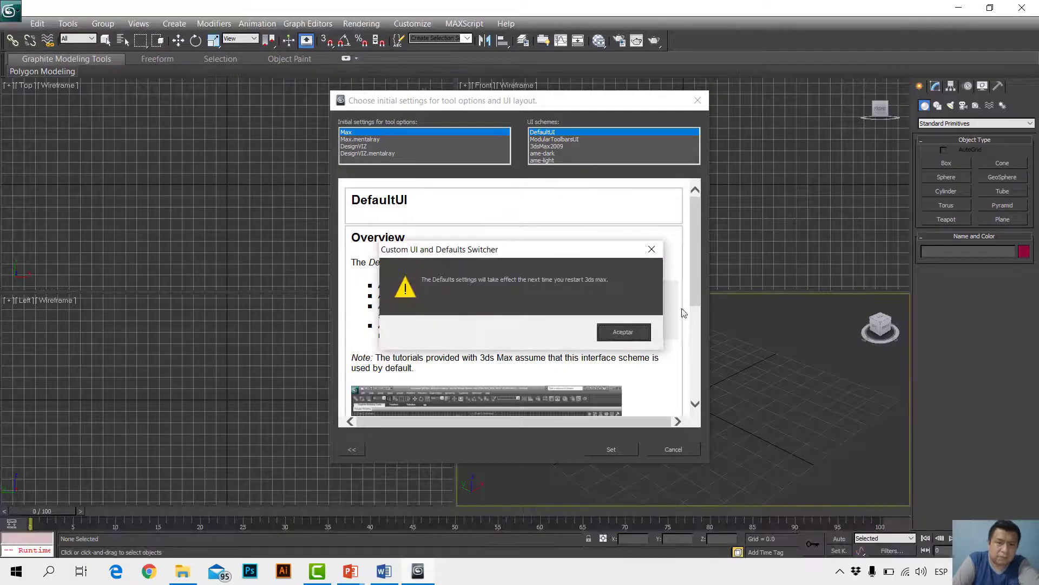
left_click(624, 332)
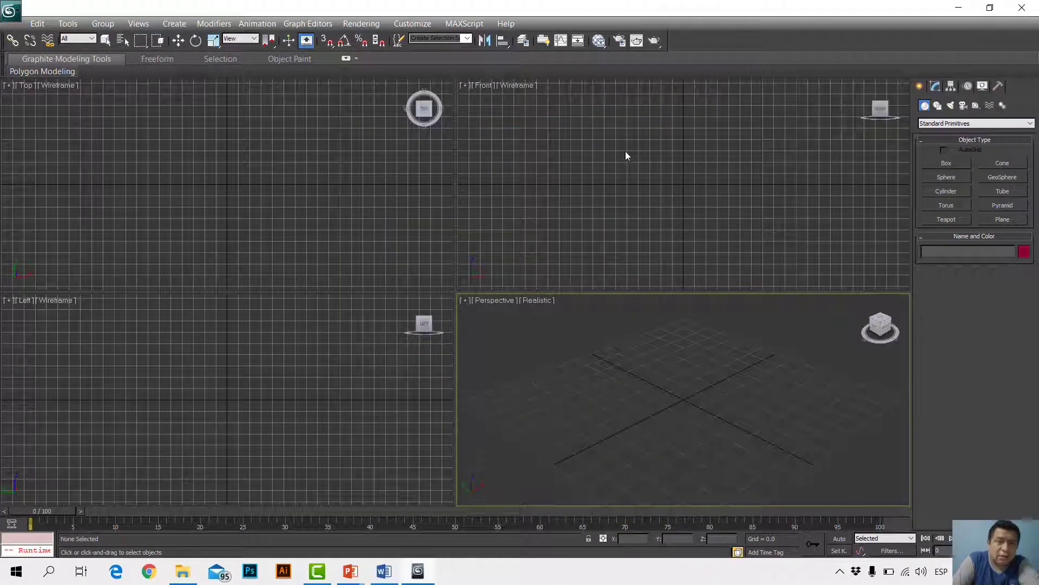
Step: Set the ame-light scheme in the Custom UI and Defaults Switcher and accept the restart notice
left_click(426, 30)
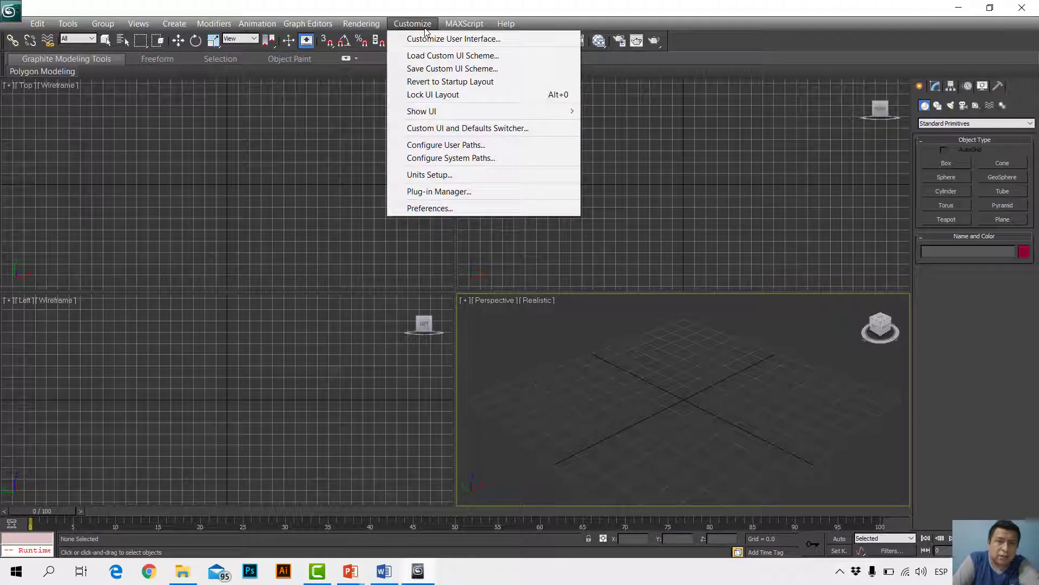
left_click(469, 130)
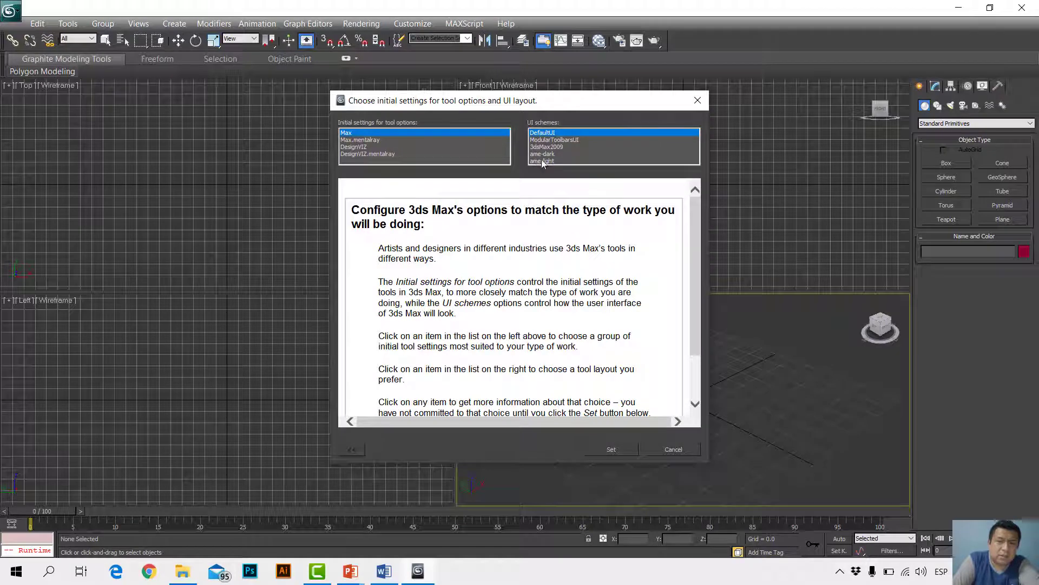
left_click(545, 163)
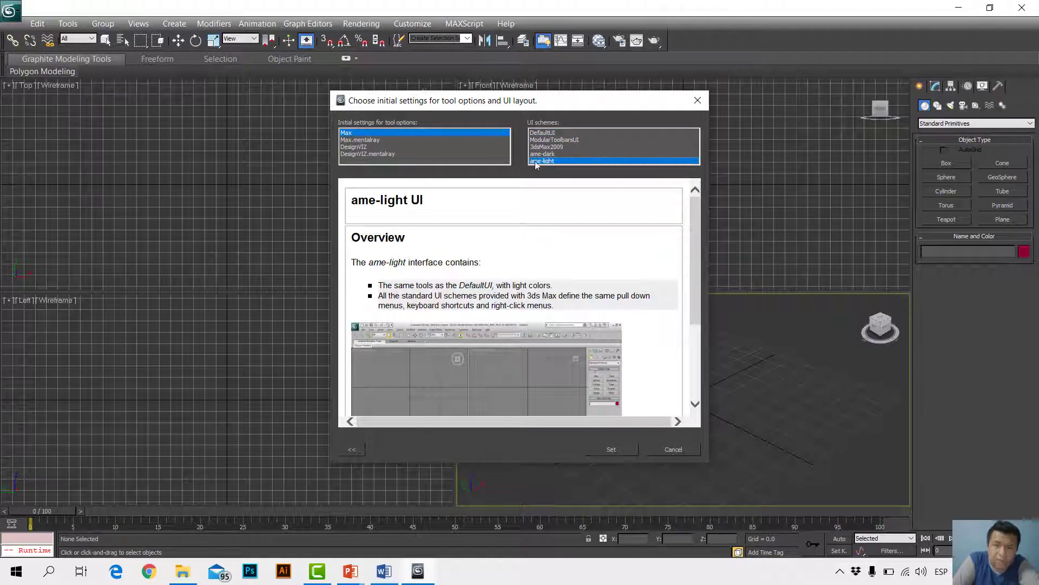
left_click(612, 449)
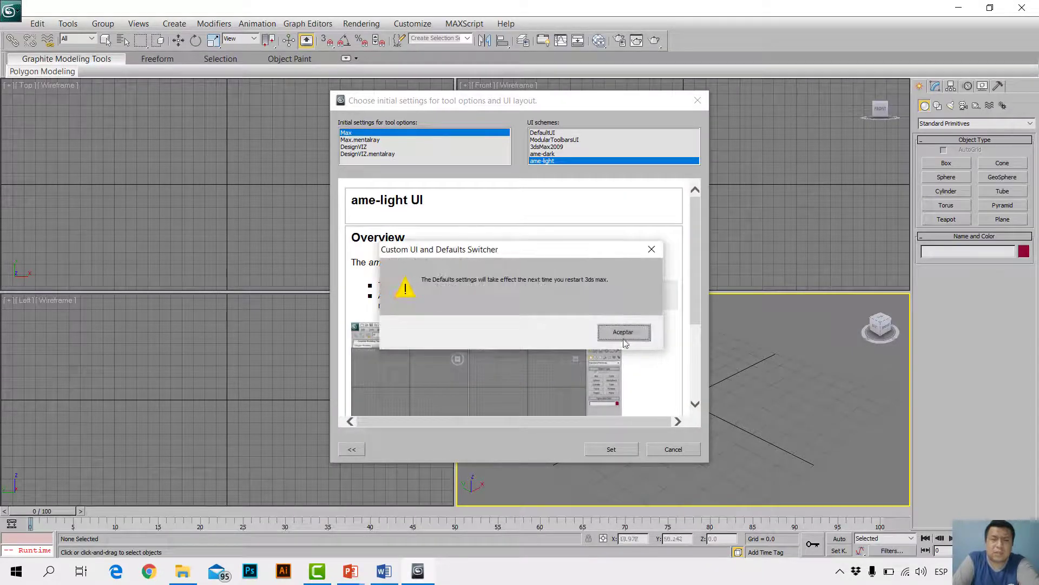
left_click(625, 332)
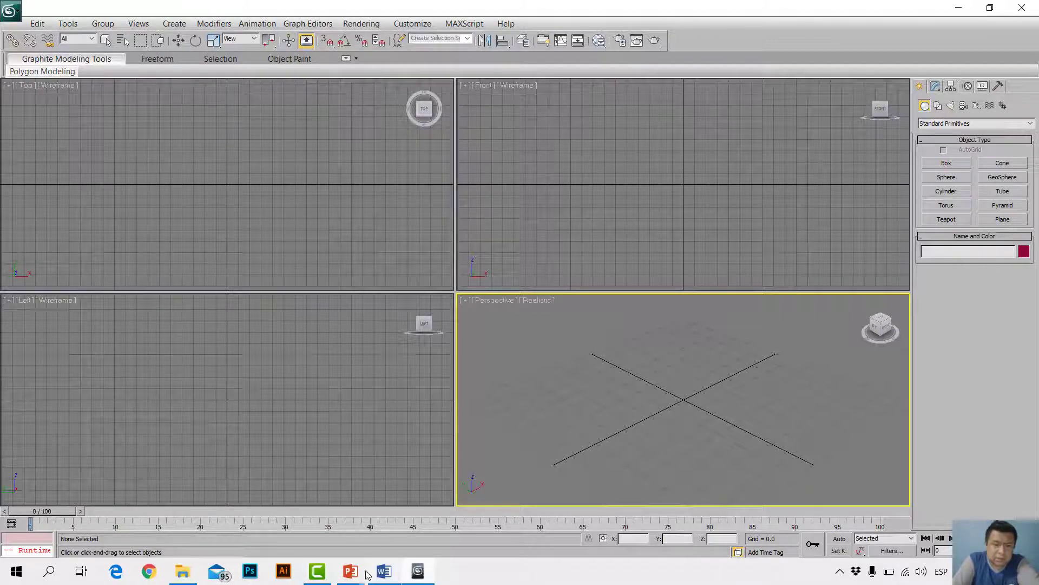
Step: Present the 'Creo cajas box en la vista perspectiva.' slide with its steps, purple box and colour dialog images
mouse_move(349, 571)
left_click(411, 504)
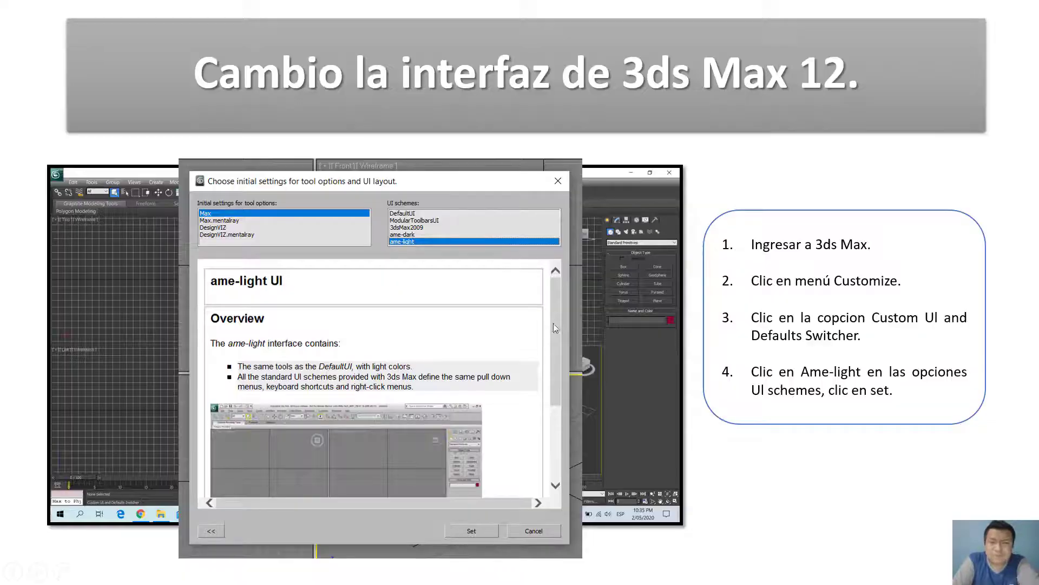
left_click(567, 304)
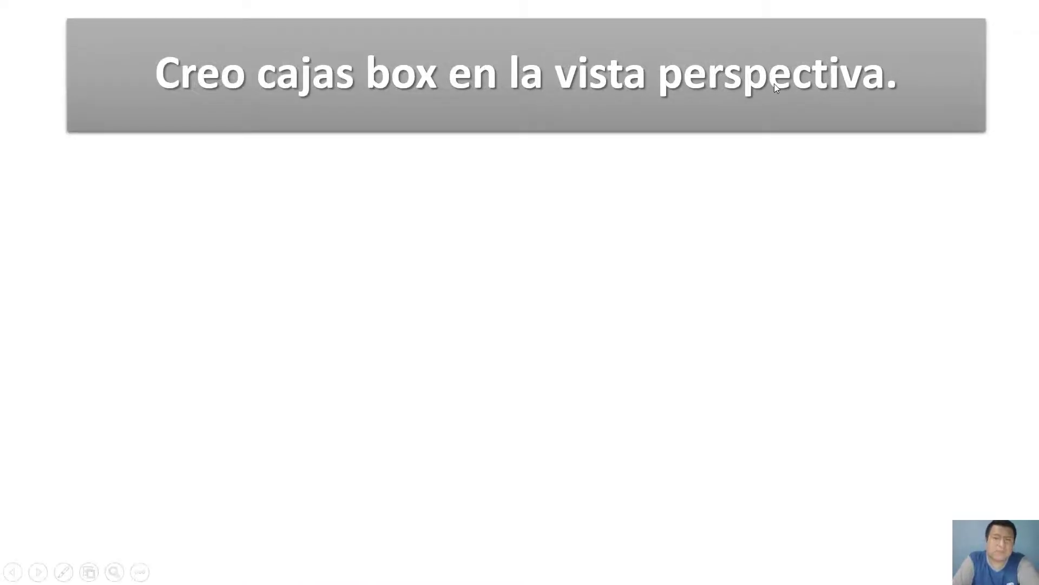
left_click(766, 135)
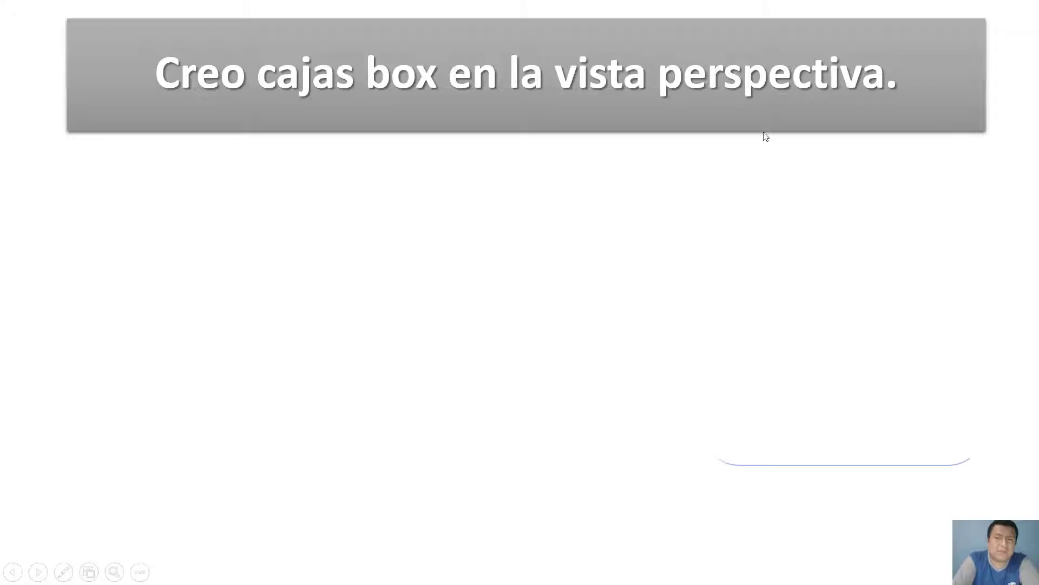
left_click(585, 304)
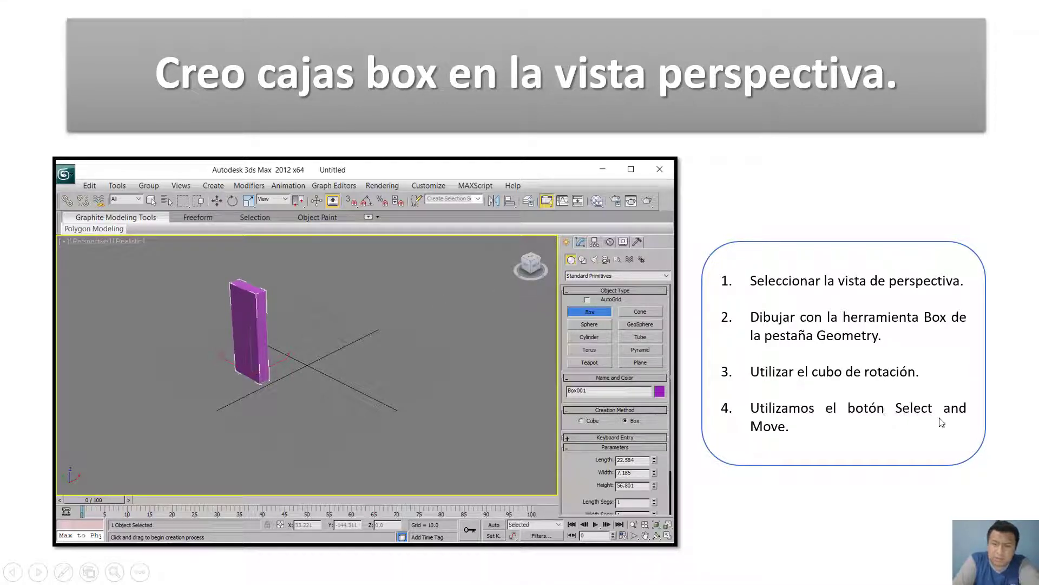
left_click(317, 345)
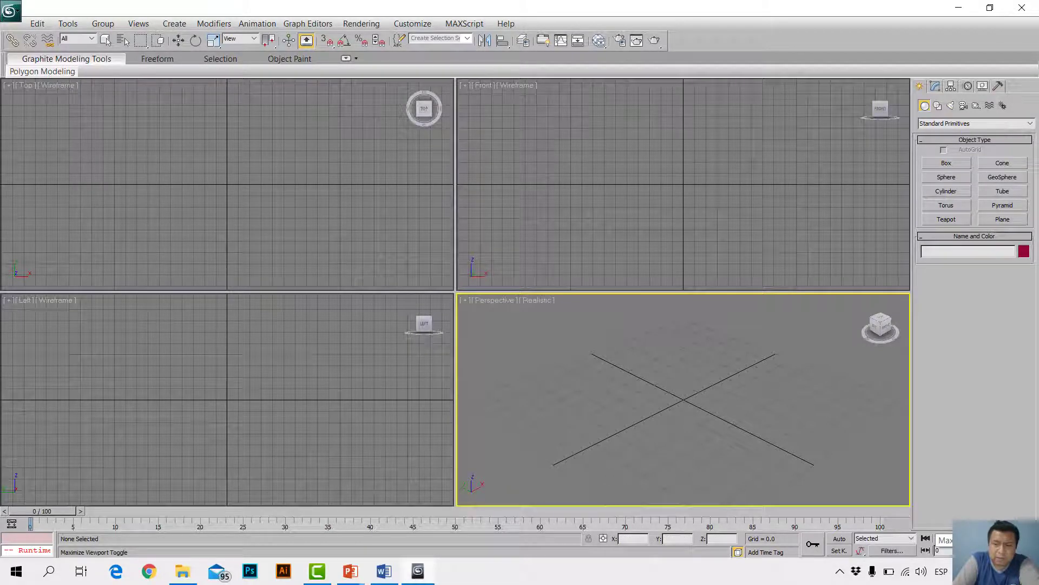
Step: Maximize Perspective and create Box001, a thin upright box 24.685 × 3.465 × 59.542
left_click(1029, 550)
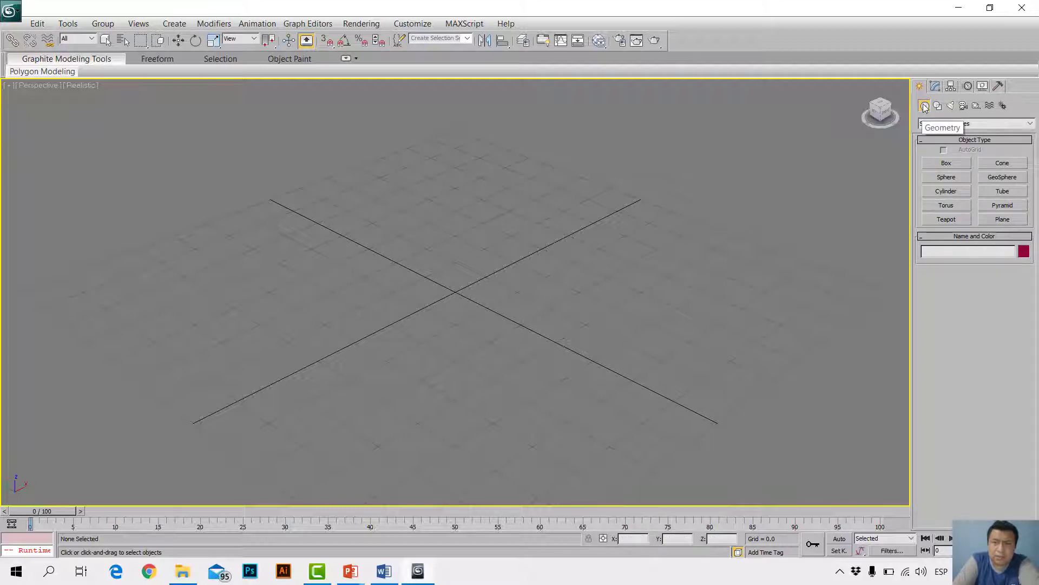
left_click(950, 164)
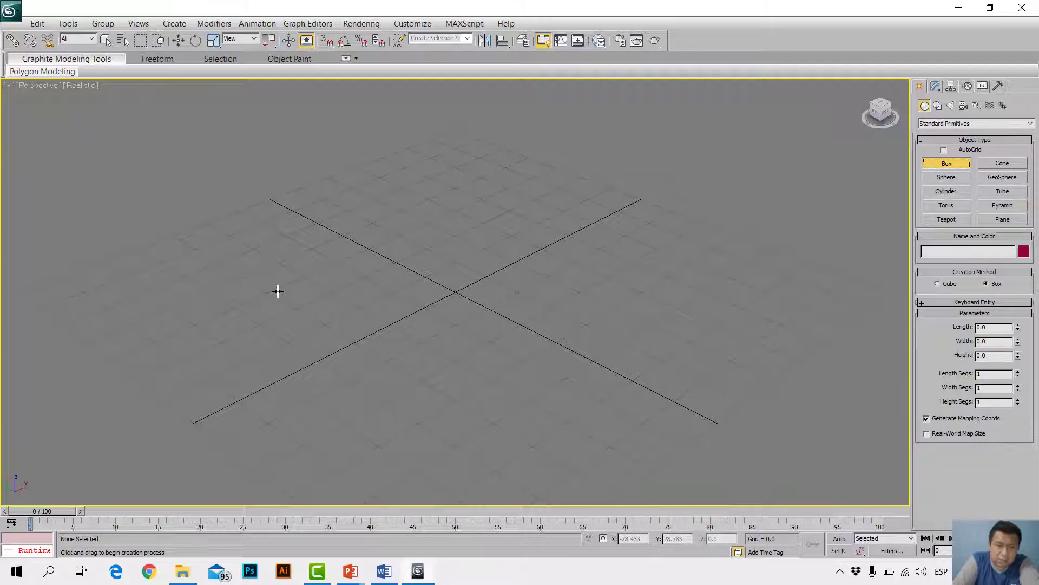
mouse_move(278, 291)
left_mouse_down()
mouse_move(371, 327)
mouse_move(361, 326)
left_mouse_up()
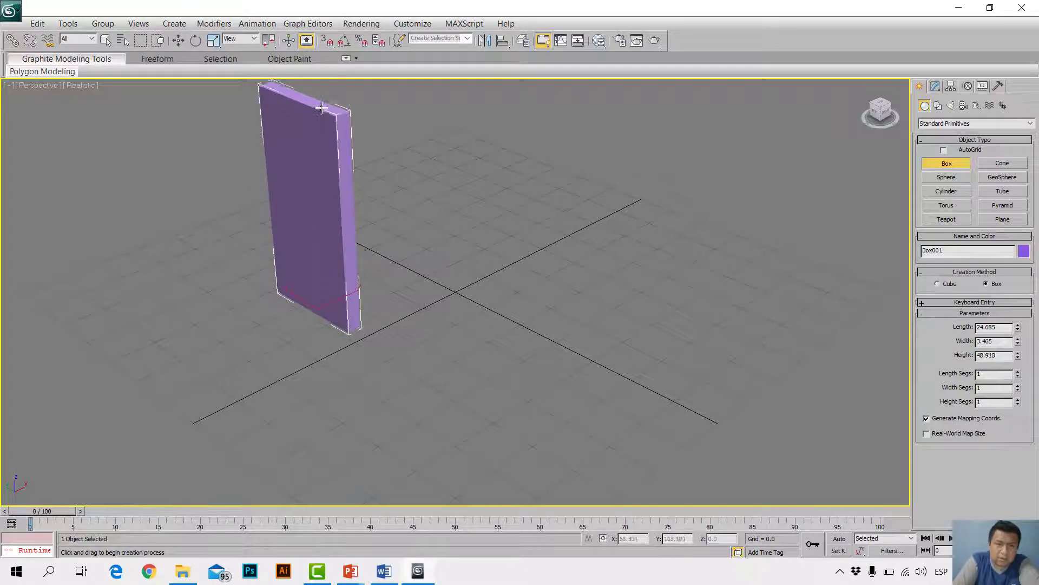
left_click(310, 65)
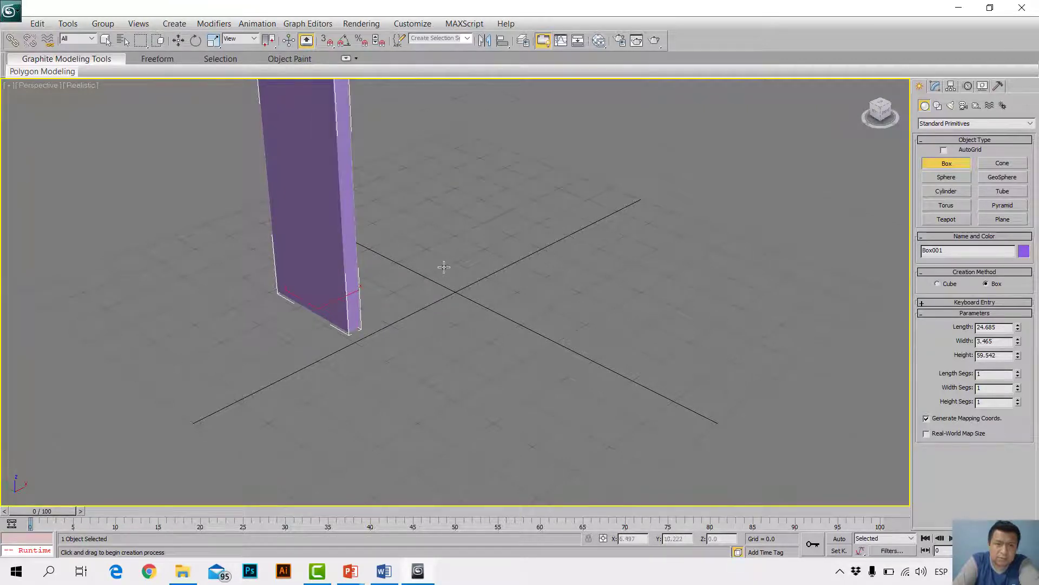
scroll(419, 188, "down", 2)
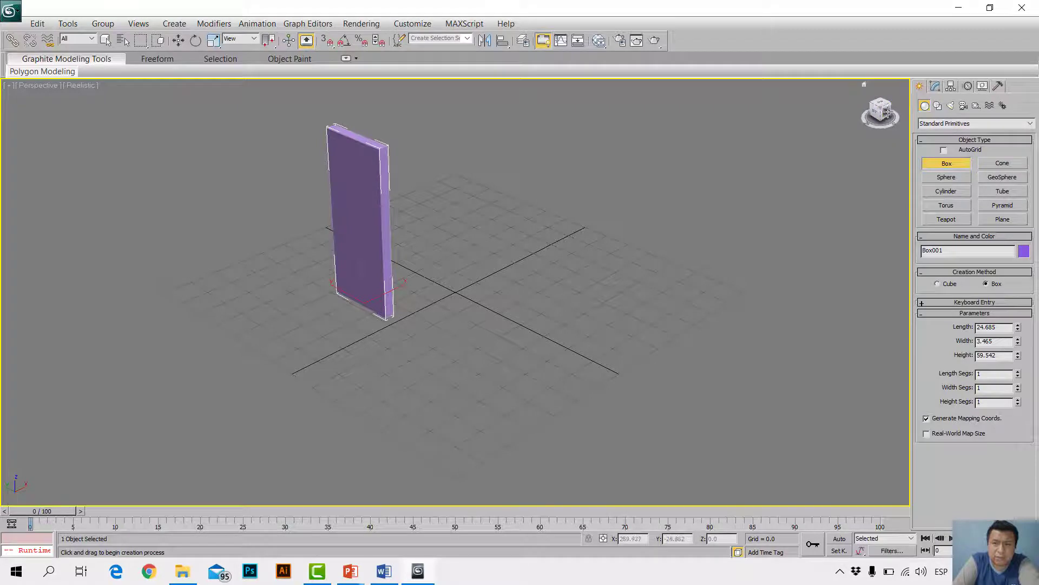
left_click_drag(888, 110, 881, 112)
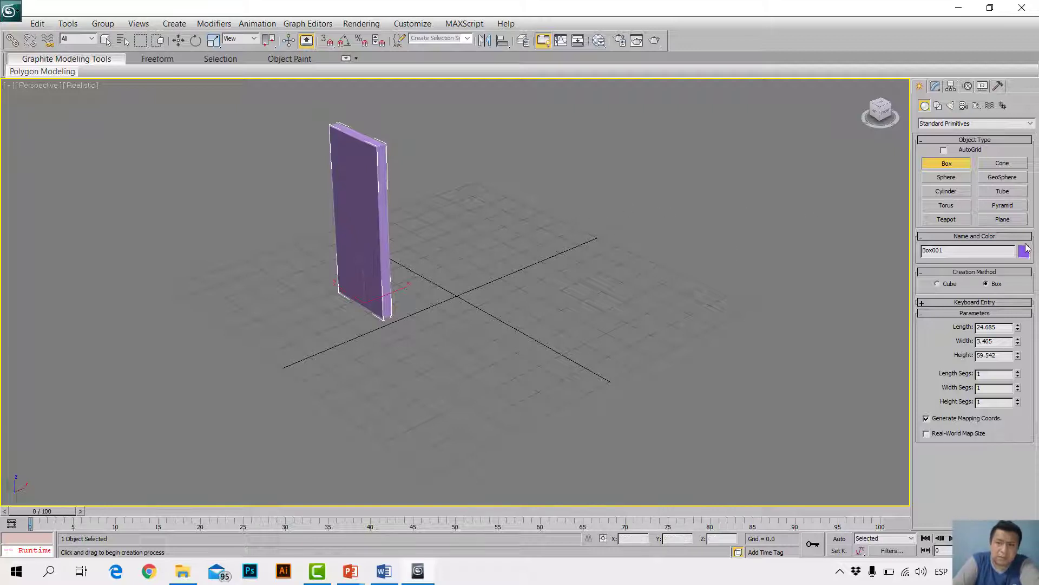
Step: Leave Box creation mode and select Box001 with the Select and Move tool
left_click(359, 174)
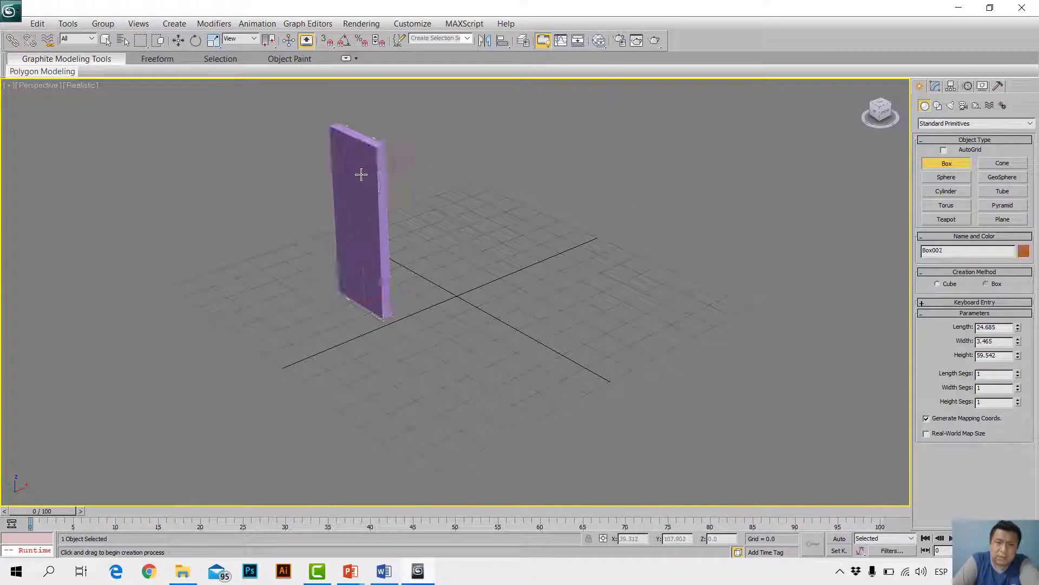
left_click(178, 40)
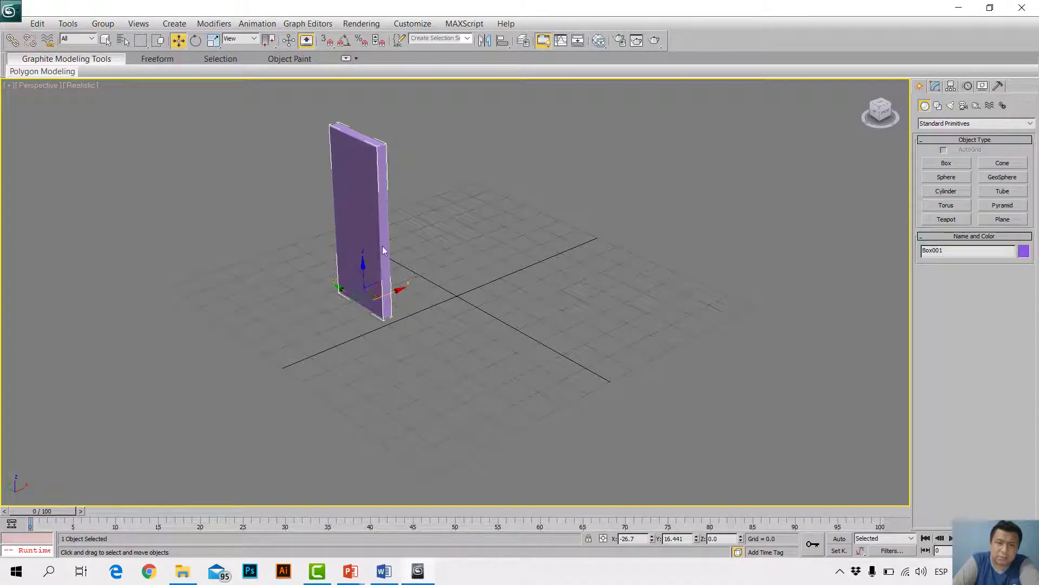
Step: Change Box001's object colour from purple to yellow-green
left_click(1024, 251)
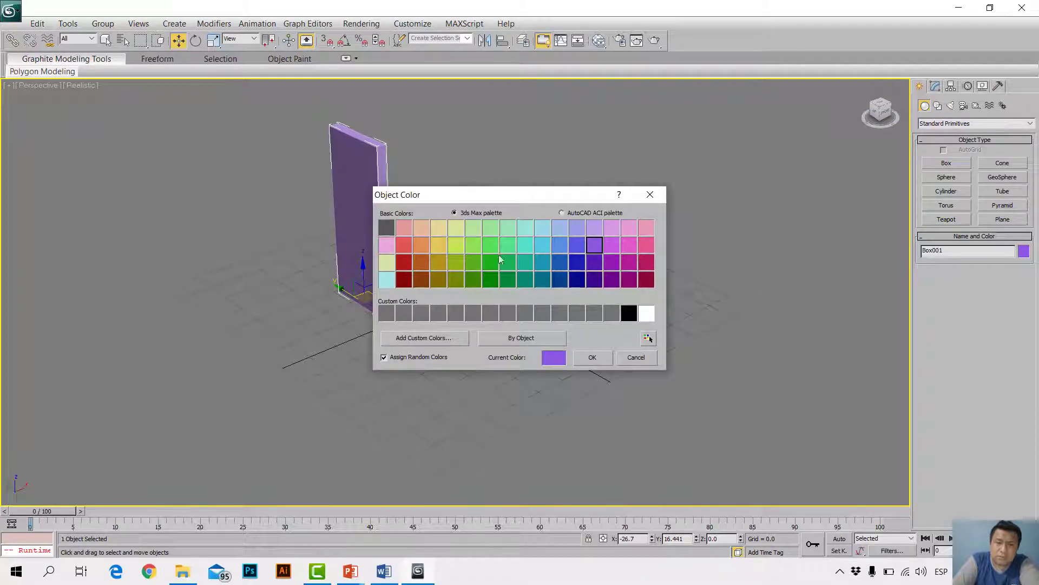
left_click(460, 245)
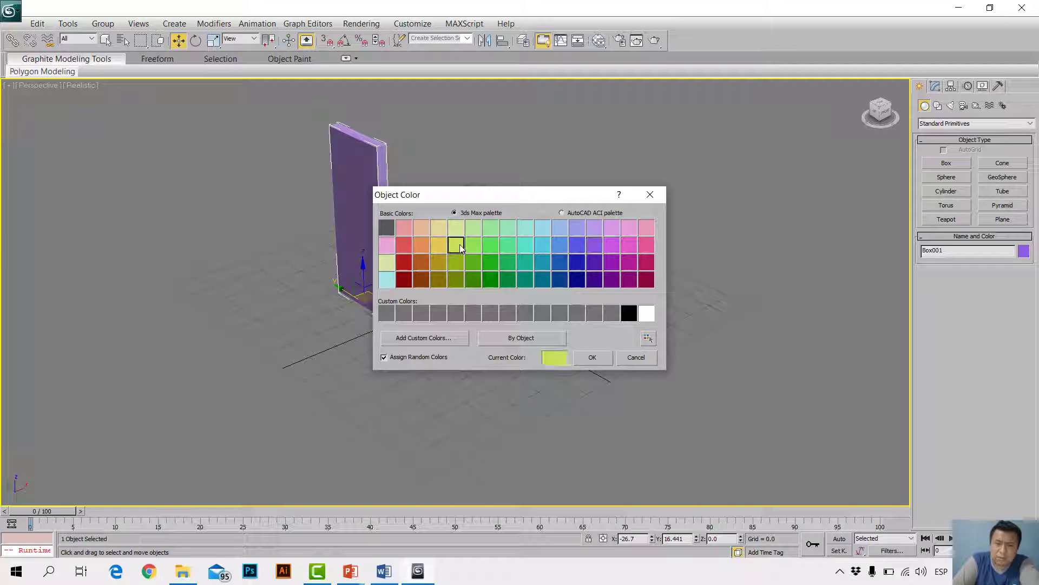
left_click(592, 358)
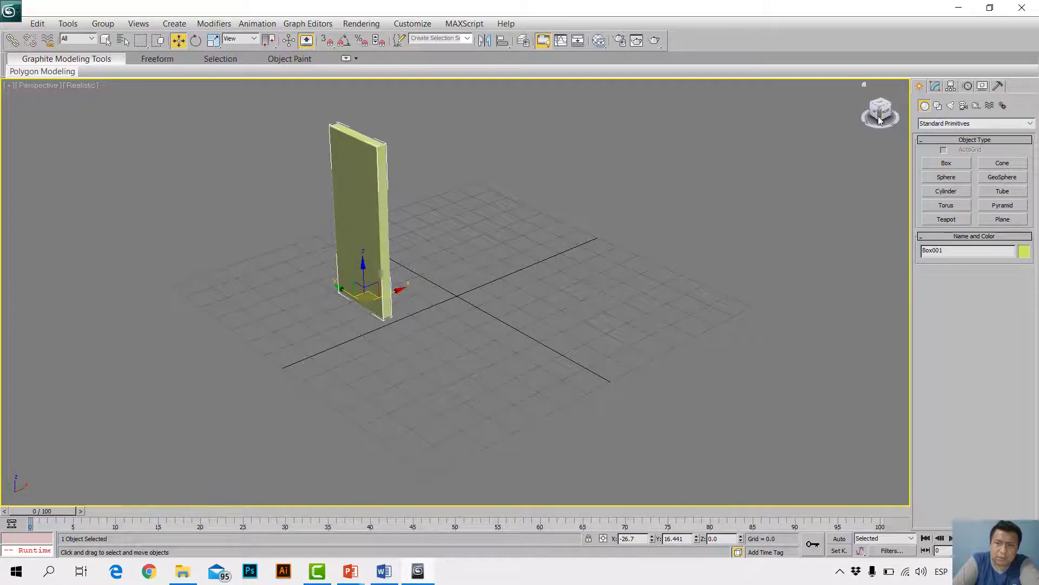
Step: Orbit the Perspective view slightly around the box, then bring the PowerPoint slideshow forward
mouse_move(879, 119)
left_mouse_down()
mouse_move(904, 116)
mouse_move(883, 157)
left_mouse_up()
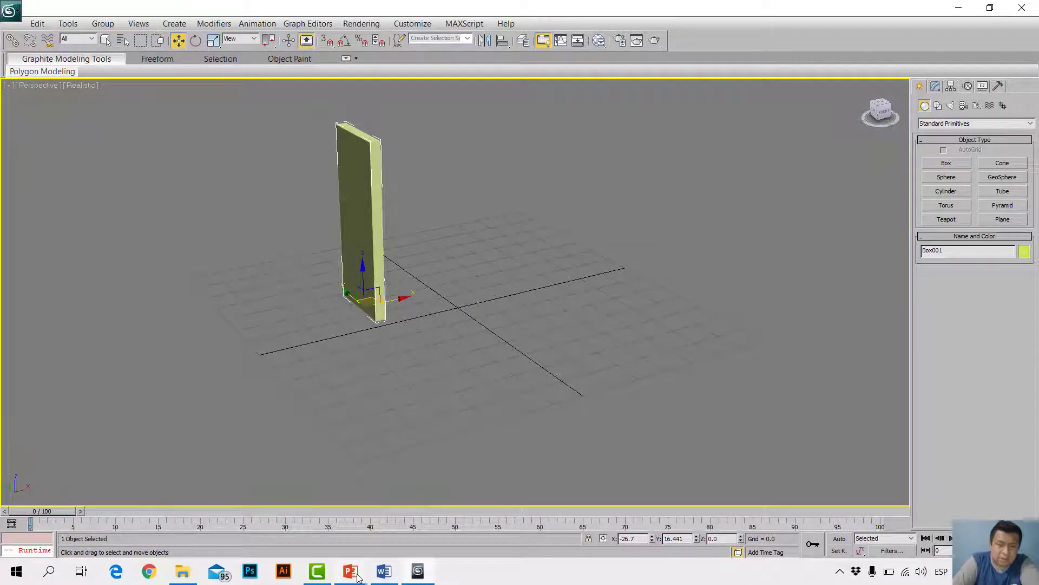
mouse_move(350, 572)
left_click(428, 520)
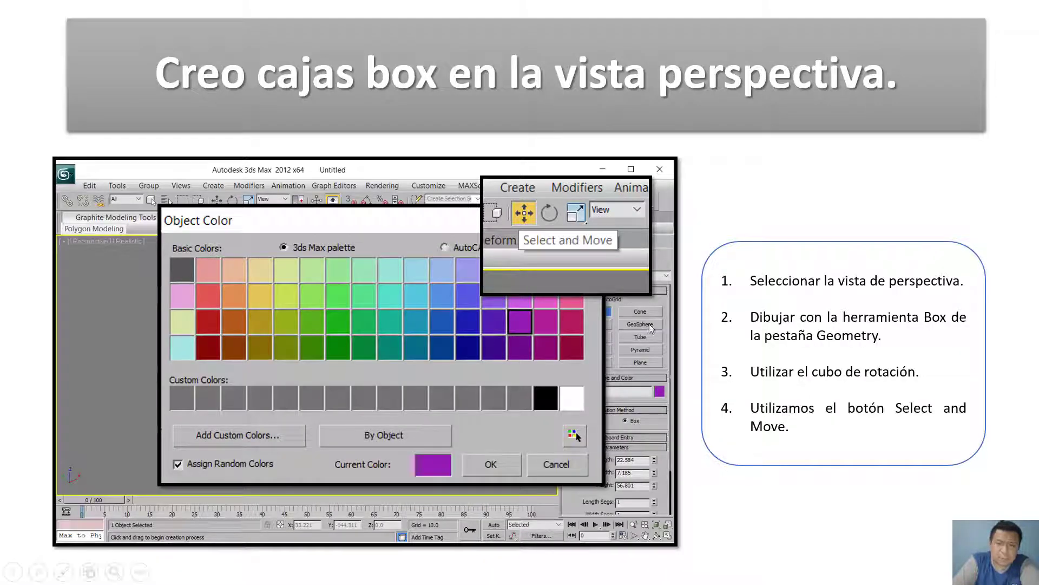
Step: Advance the slideshow to the 'Manejo las propiedades de las cajas box.' slide
left_click(661, 292)
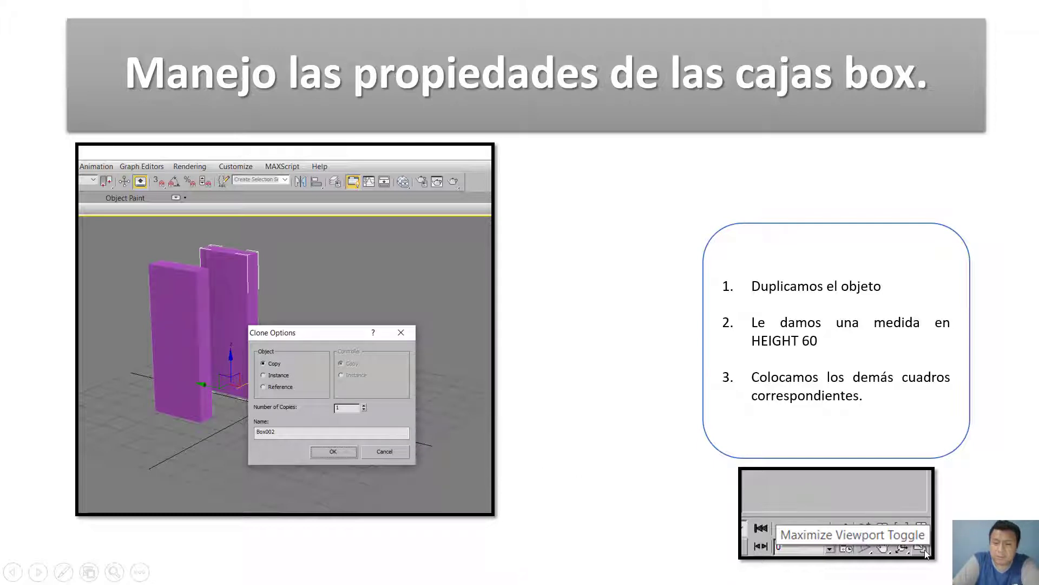
Step: Reveal the slide's 3ds Max screenshot, then switch back to 3ds Max with Alt+Tab
left_click(566, 459)
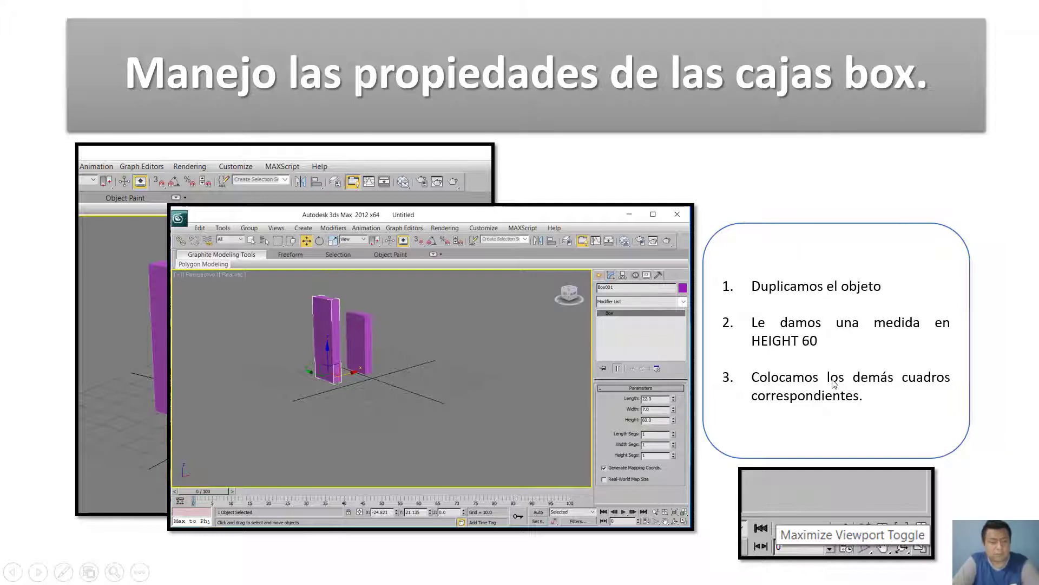
key("alt+Tab")
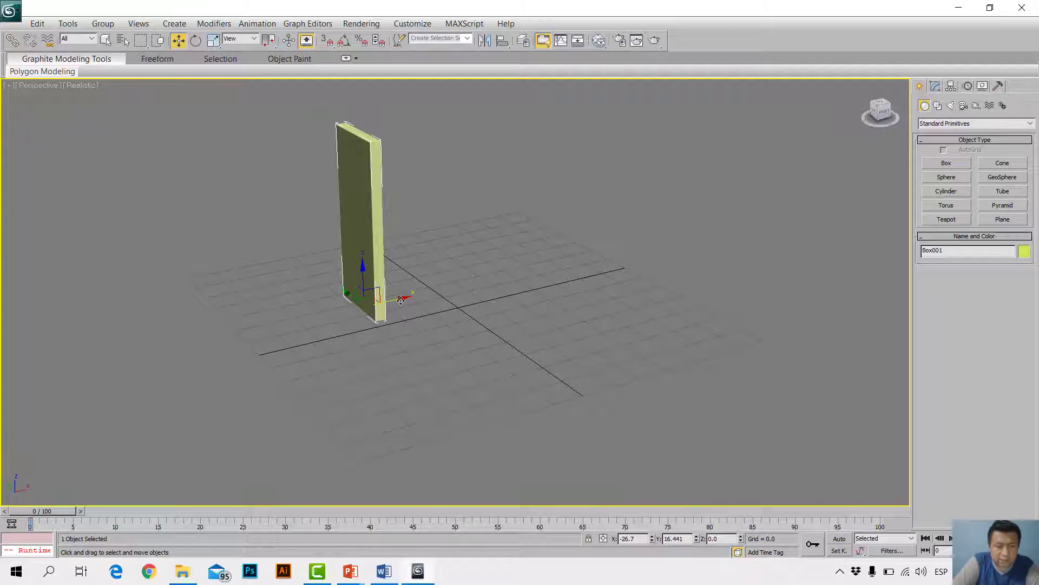
Step: Shift-drag the box right along X to clone one copy named Box002
left_click_drag(401, 300, 405, 300)
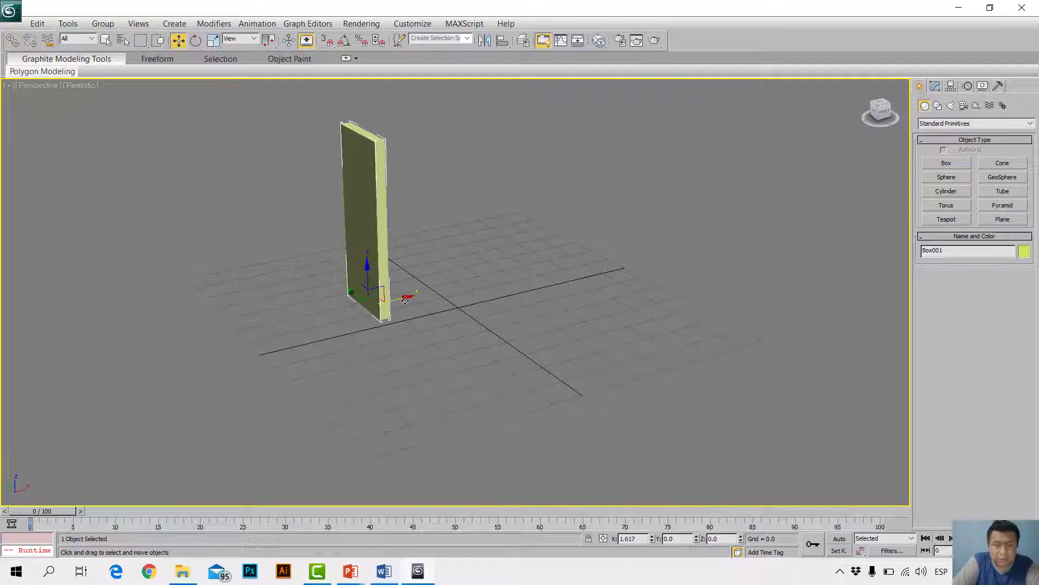
left_click_drag(405, 300, 457, 284)
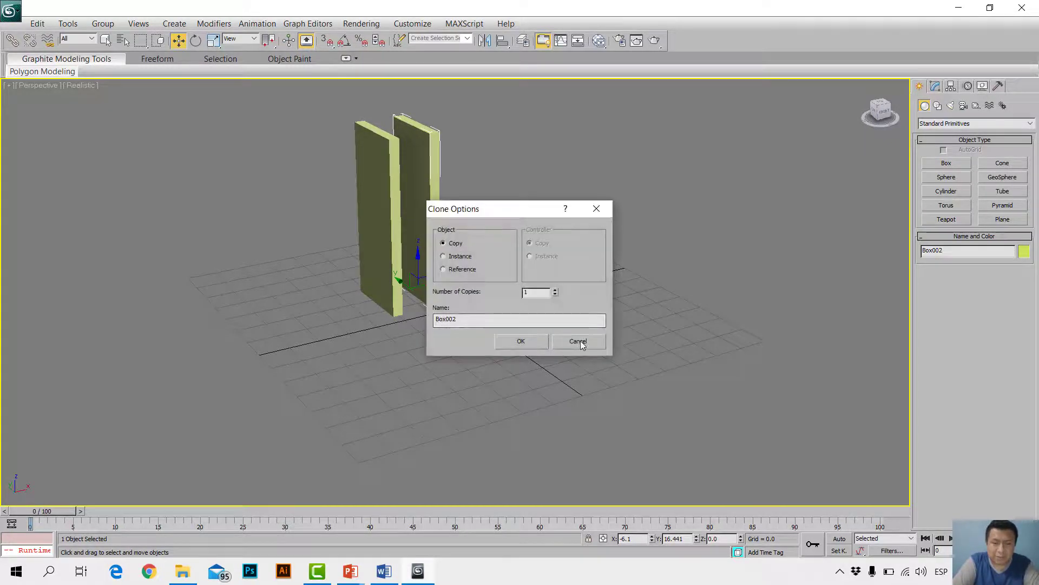
left_click(579, 340)
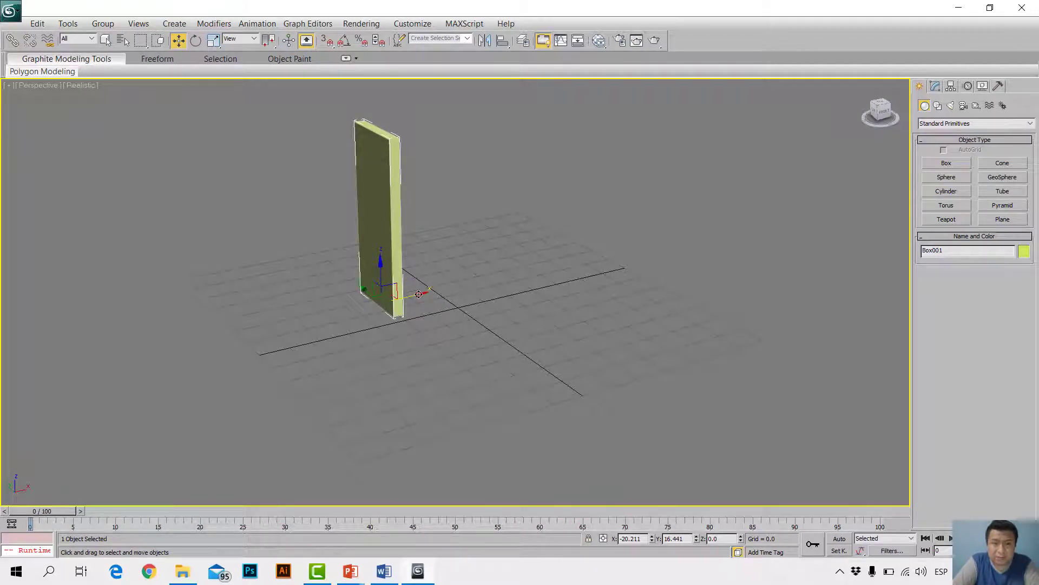
left_click_drag(419, 294, 480, 284, "shift")
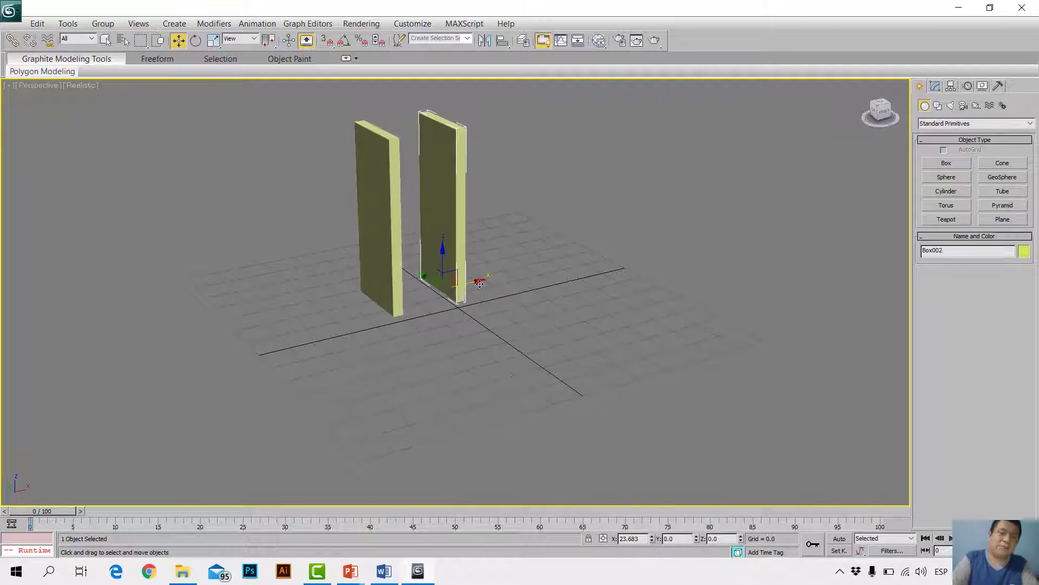
left_click_drag(480, 284, 479, 284, "shift")
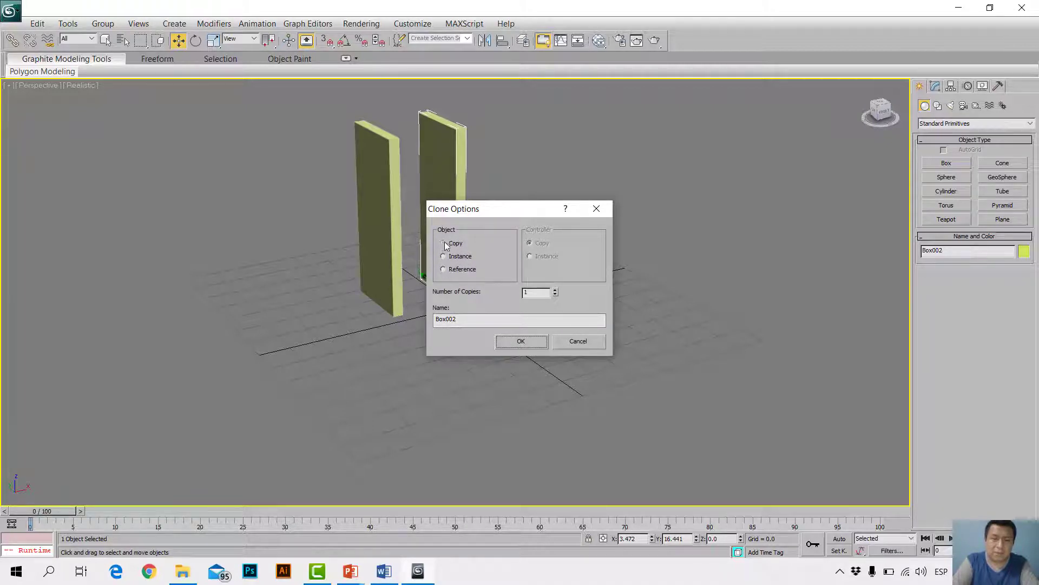
left_click(520, 341)
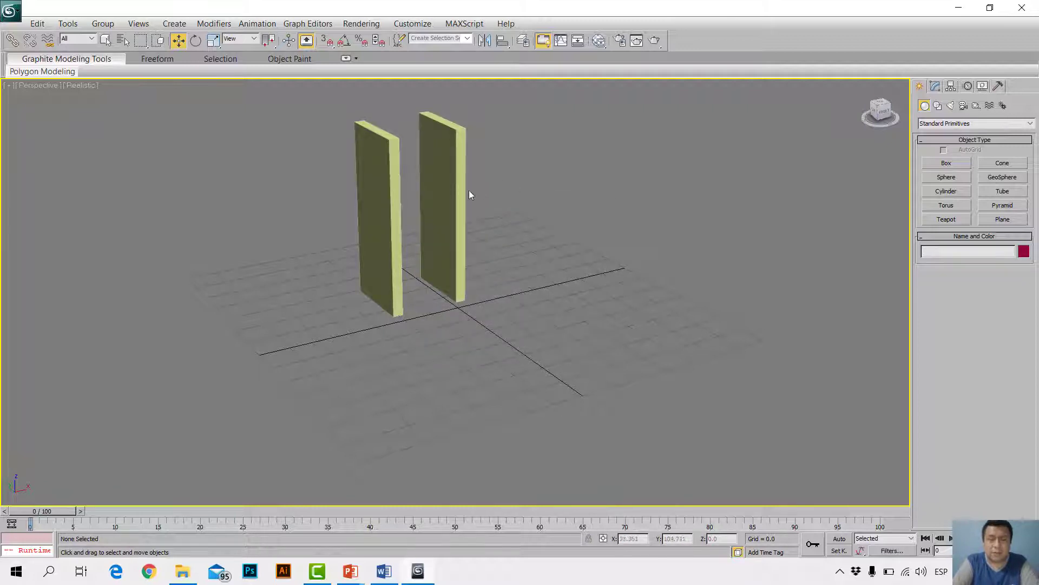
Step: Select the left-hand box, Box001, after toggling between the two boxes
left_click(441, 194)
left_click(382, 204)
left_click(439, 196)
left_click(382, 206)
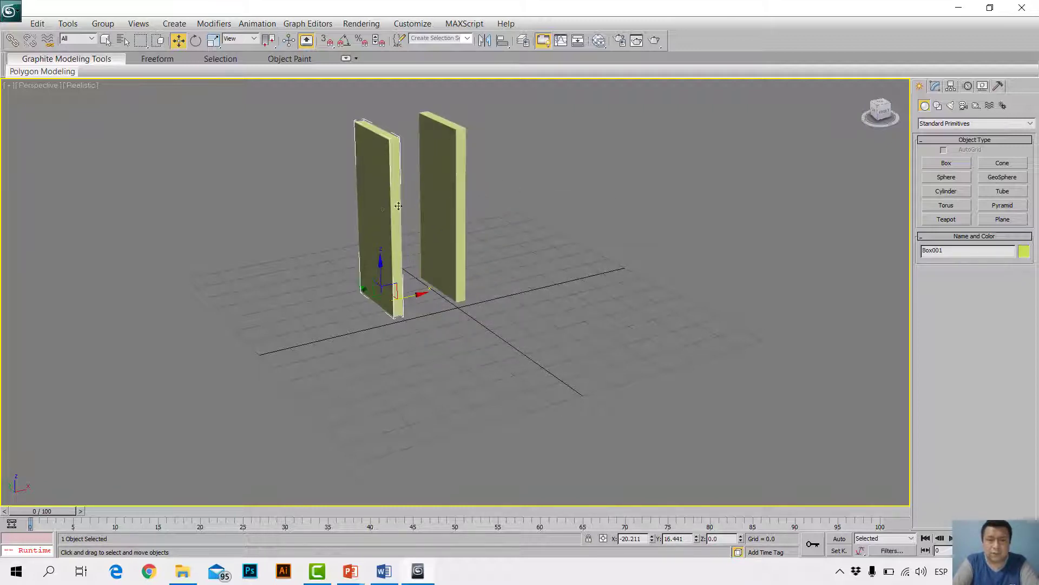
left_click(441, 194)
left_click(382, 203)
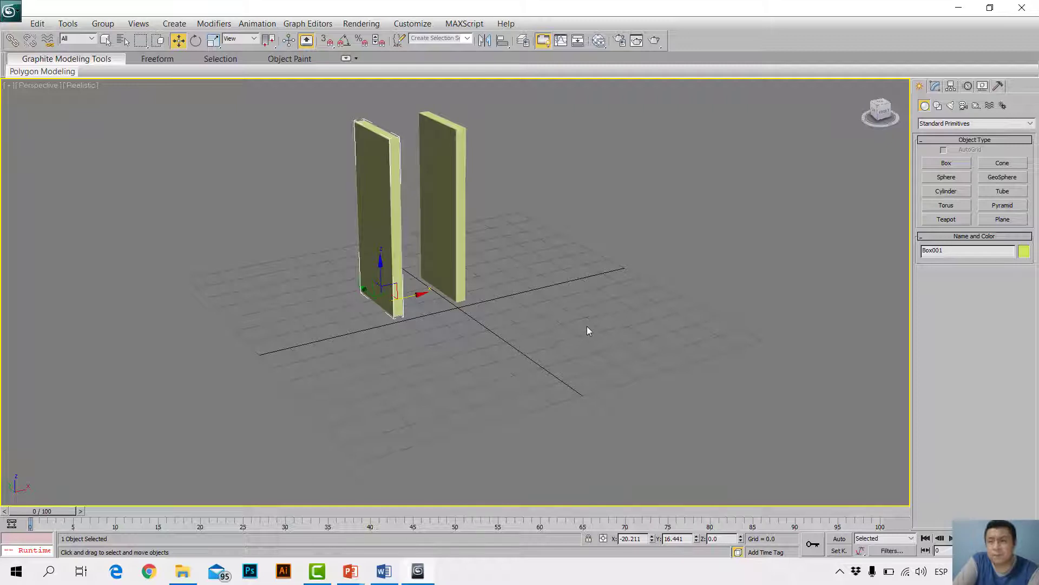
left_click(458, 197)
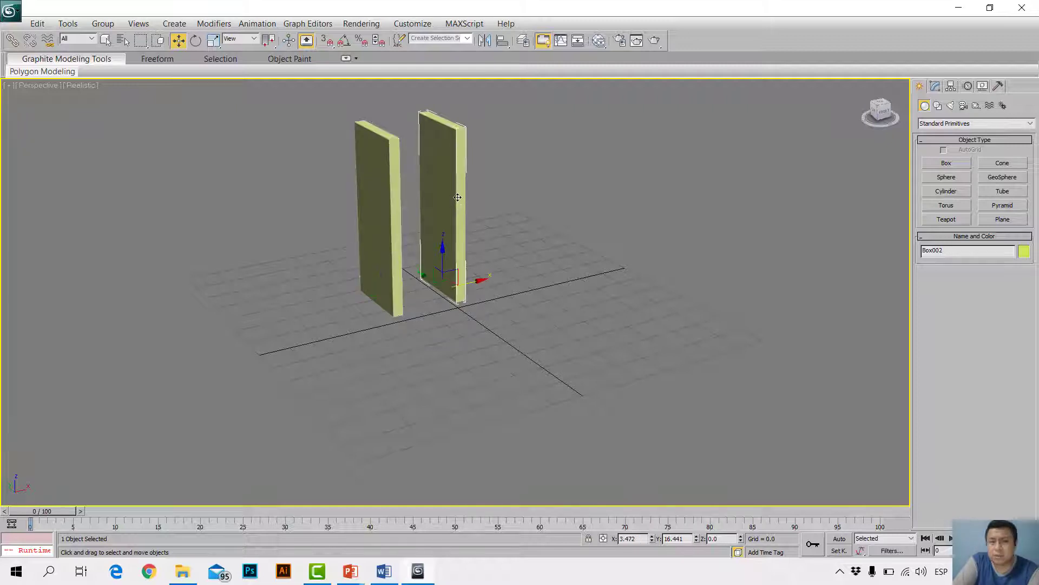
left_click(386, 197)
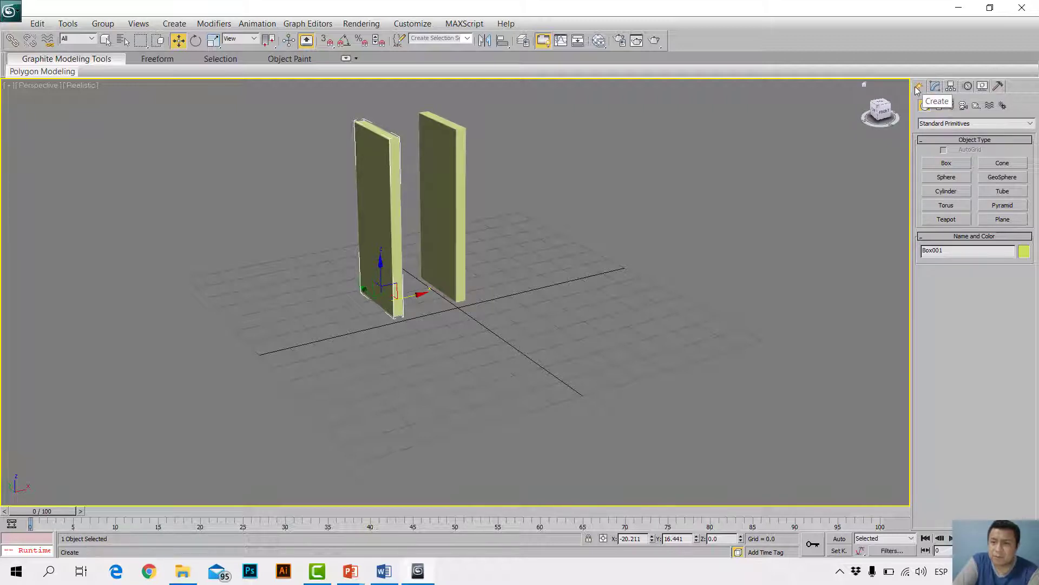
Step: Set Box001 to length 24, width 3 and height 60, then select Box002
left_click(936, 86)
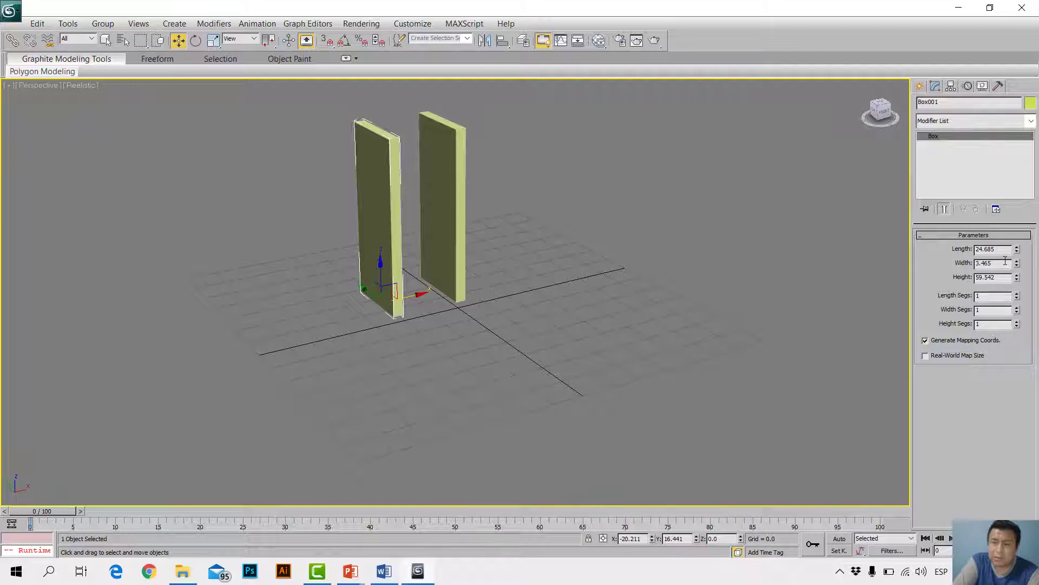
left_click_drag(1000, 250, 936, 248)
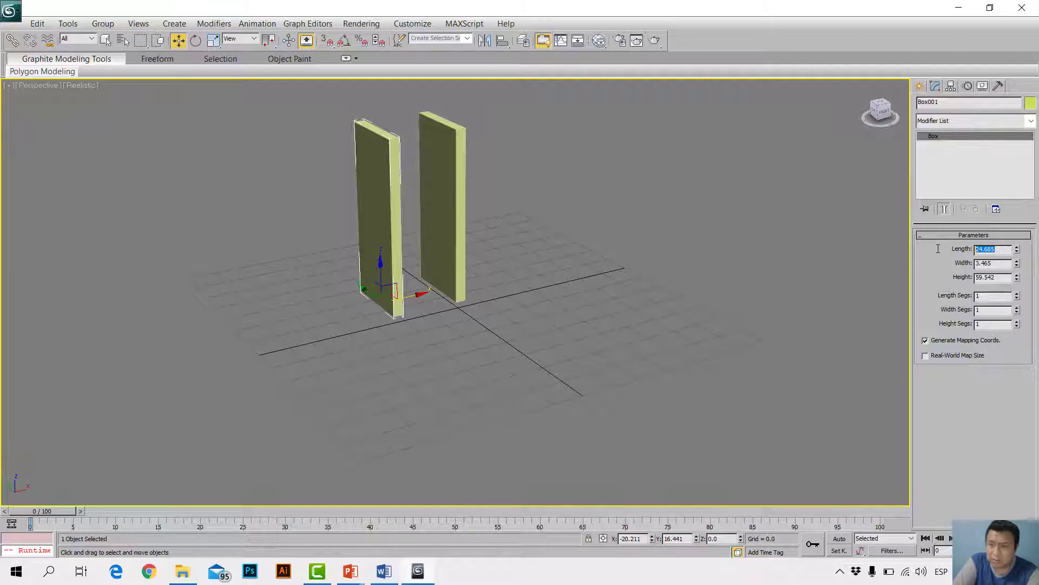
type("24")
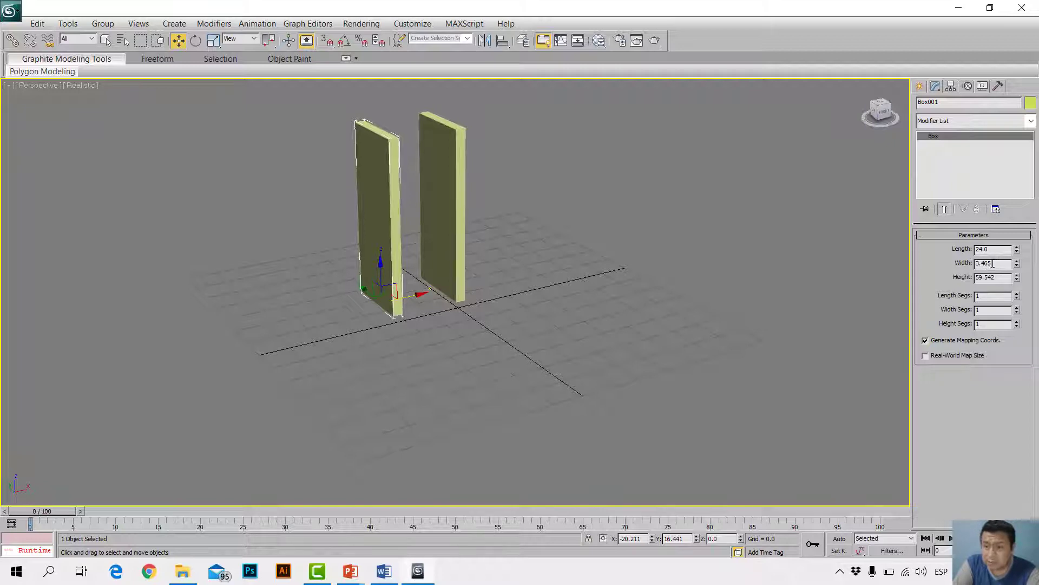
mouse_move(995, 263)
left_mouse_down()
mouse_move(959, 264)
mouse_move(969, 277)
left_mouse_up()
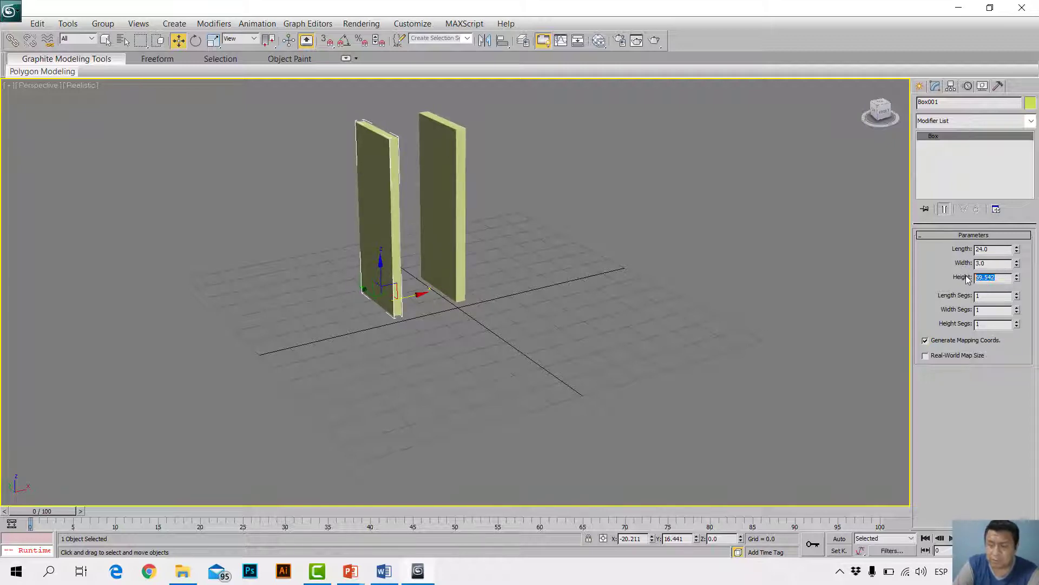
type("60")
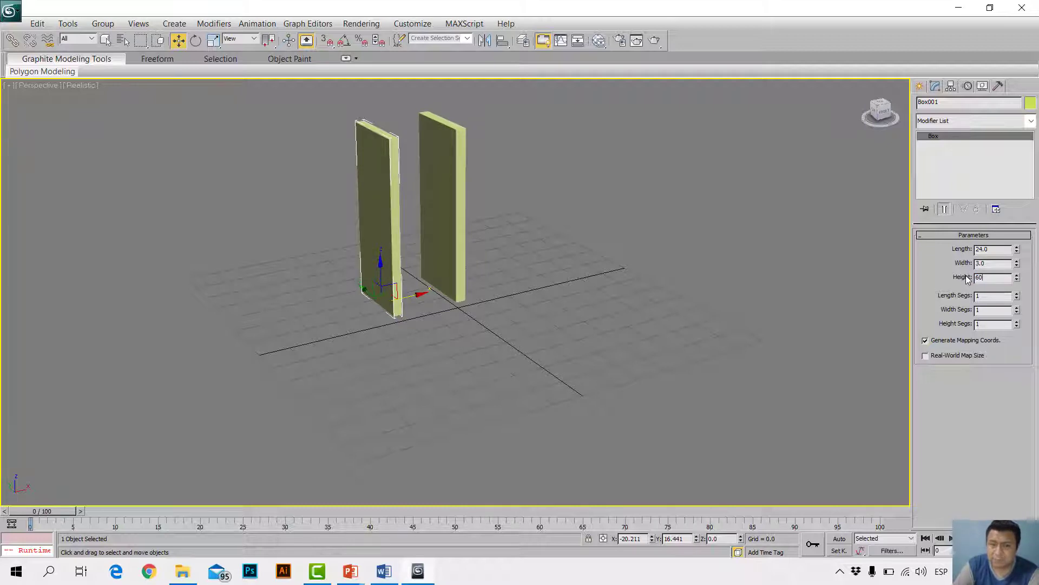
key("Return")
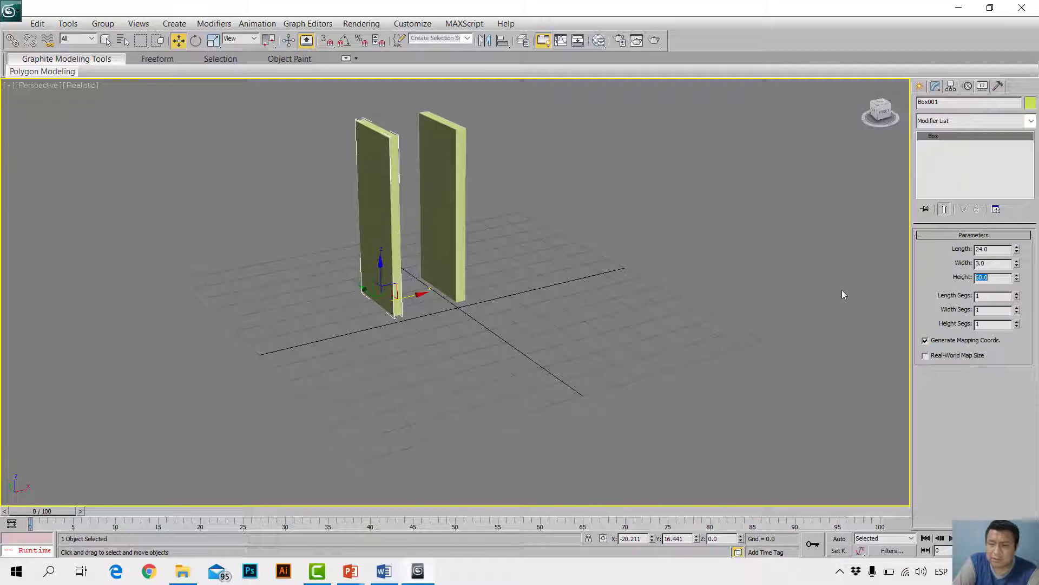
left_click(998, 278)
left_click(448, 193)
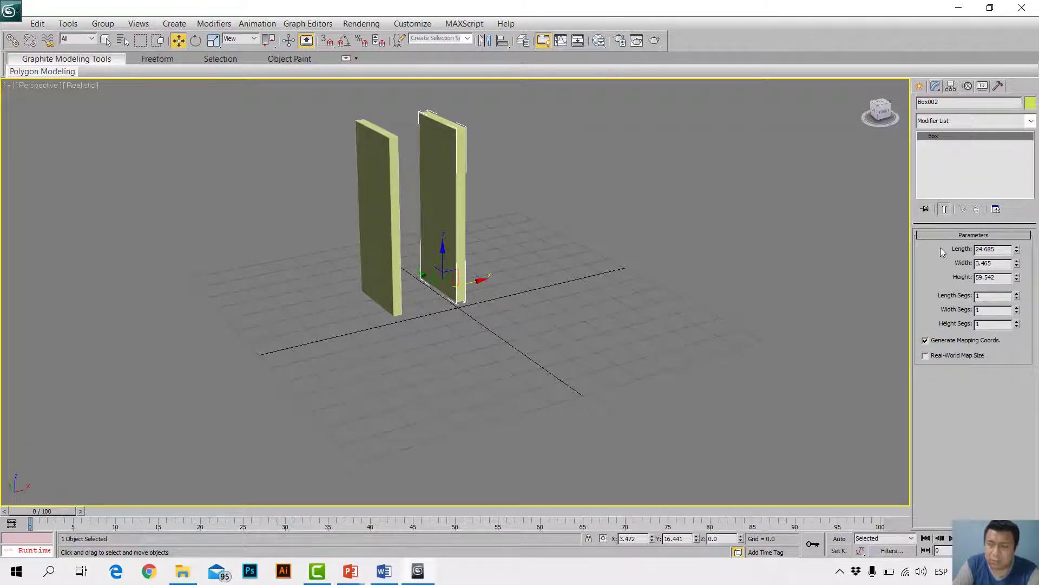
Step: Set Box002 to length 24, width 3 and height 50
left_click_drag(1011, 249, 972, 250)
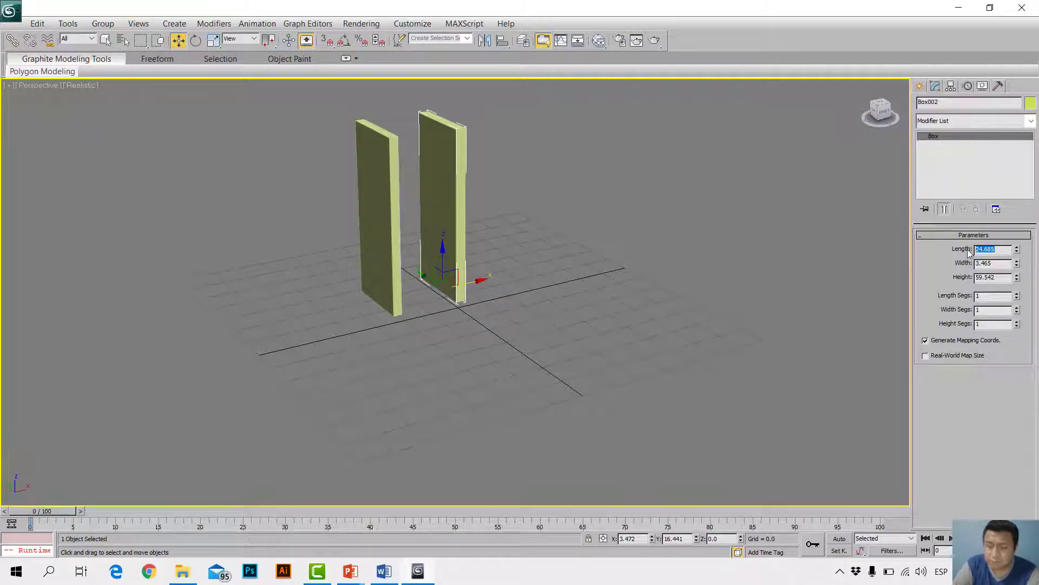
type("24")
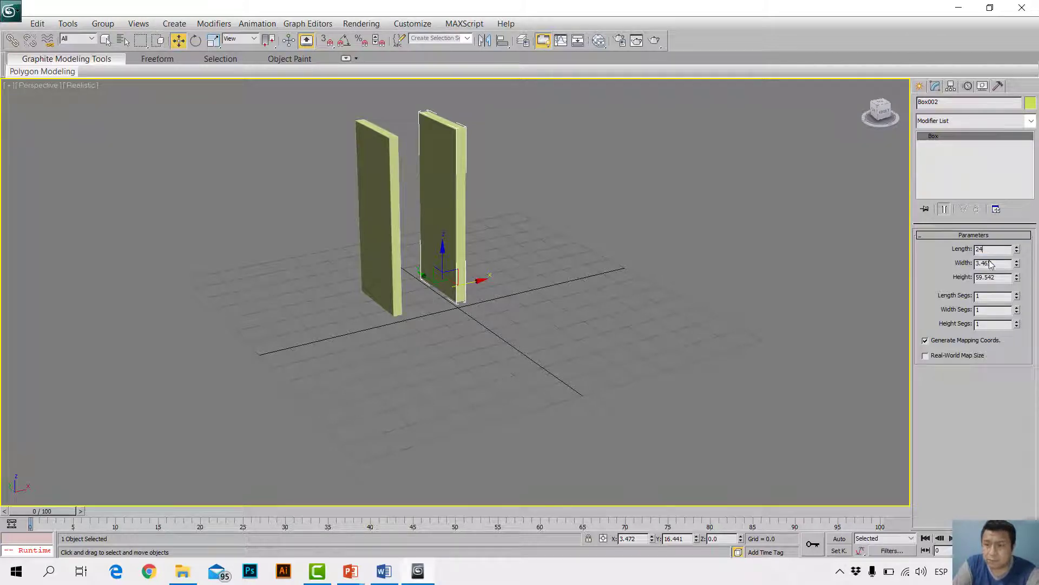
key("Tab")
type("3")
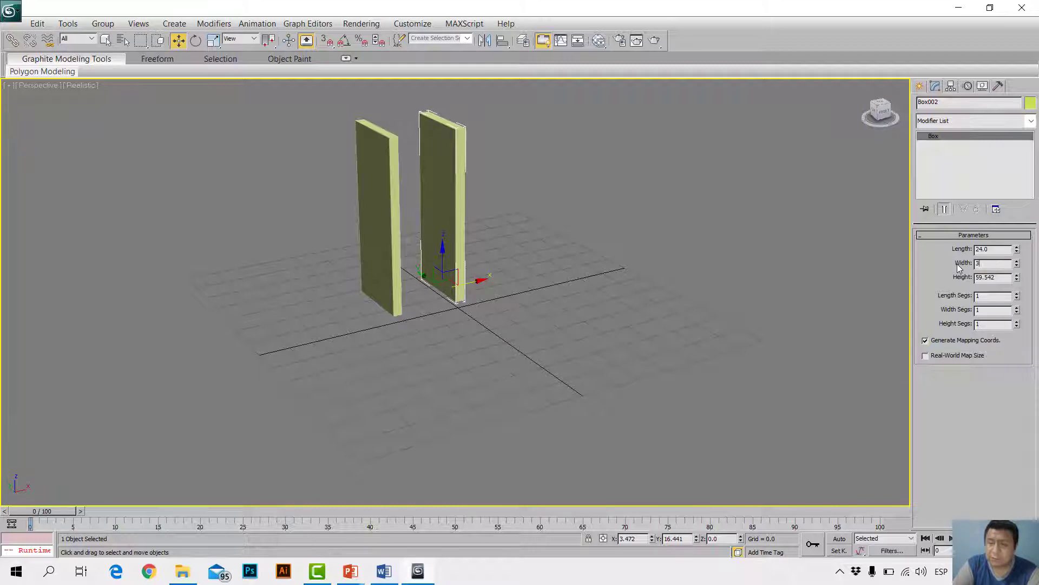
key("Tab")
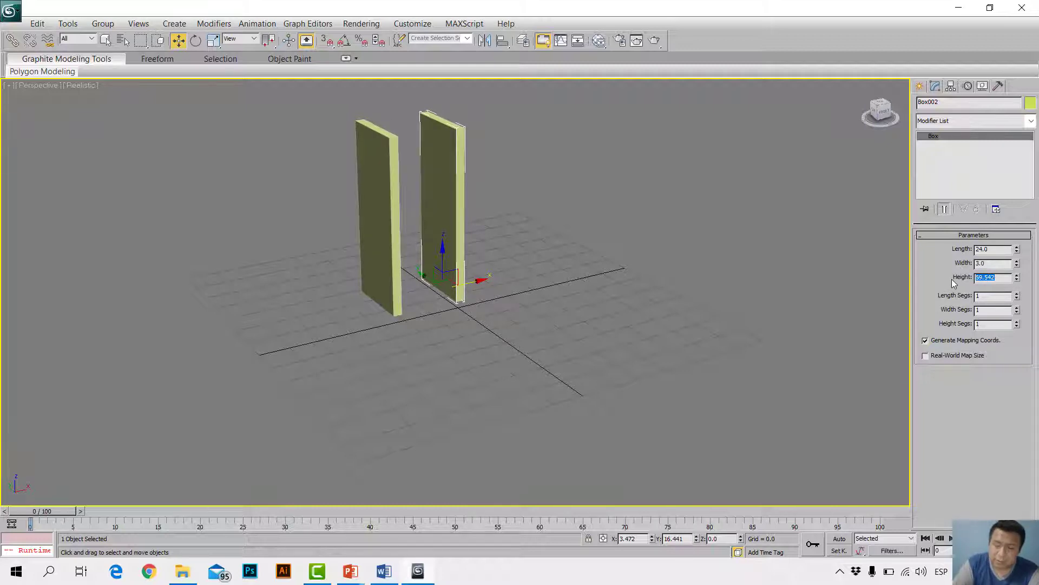
type("50")
key("Return")
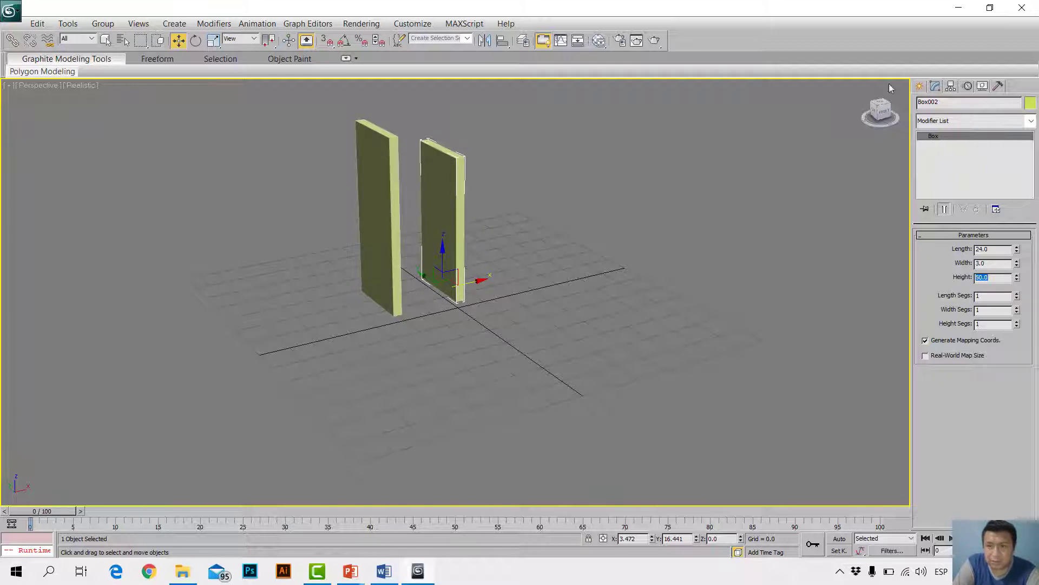
Step: Lower Box002's height to 45, then deselect and reselect it
mouse_move(881, 111)
left_mouse_down()
mouse_move(899, 114)
mouse_move(883, 112)
left_mouse_up()
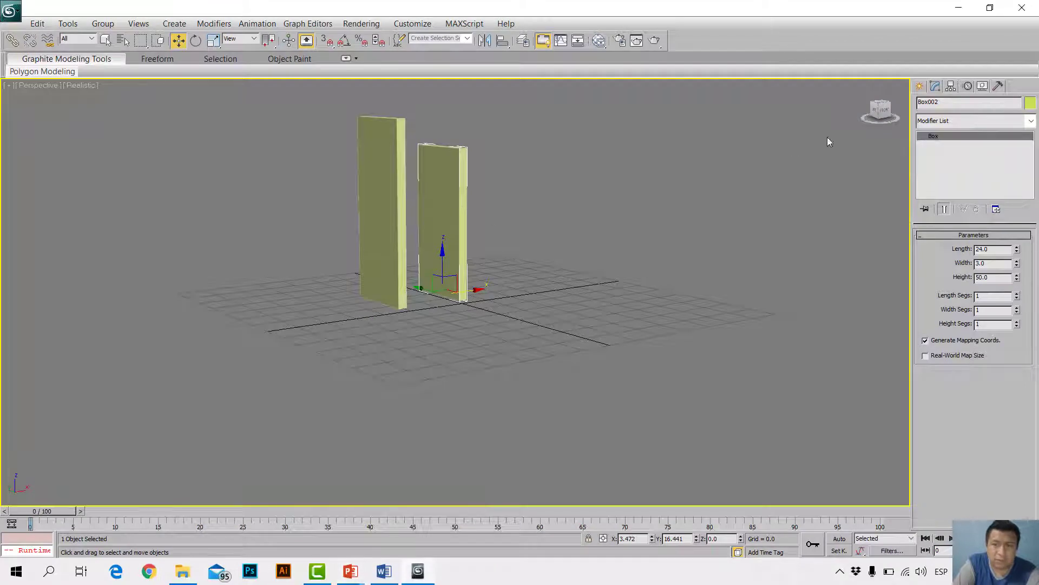
double_click(995, 277)
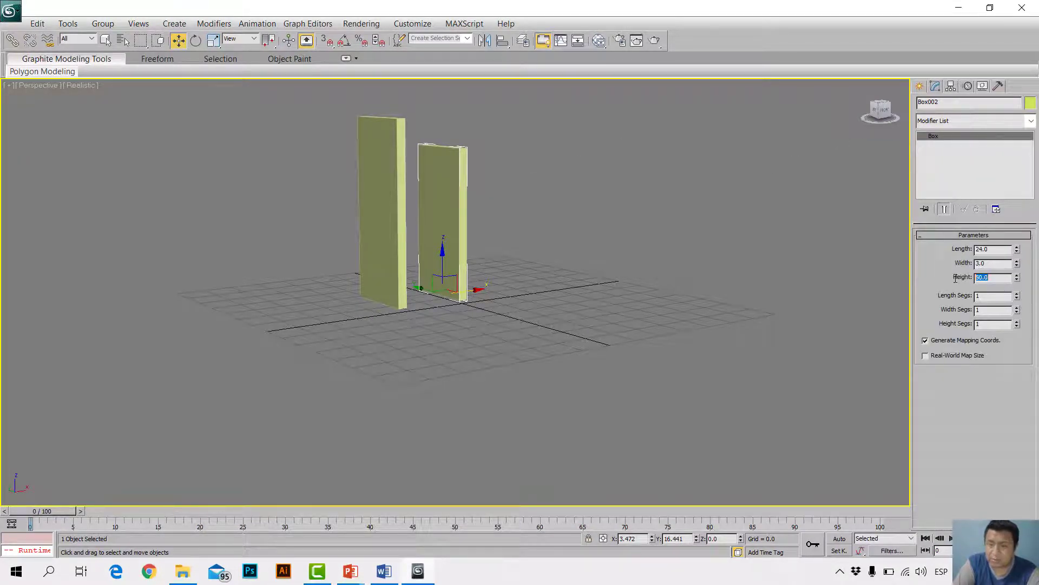
type("45")
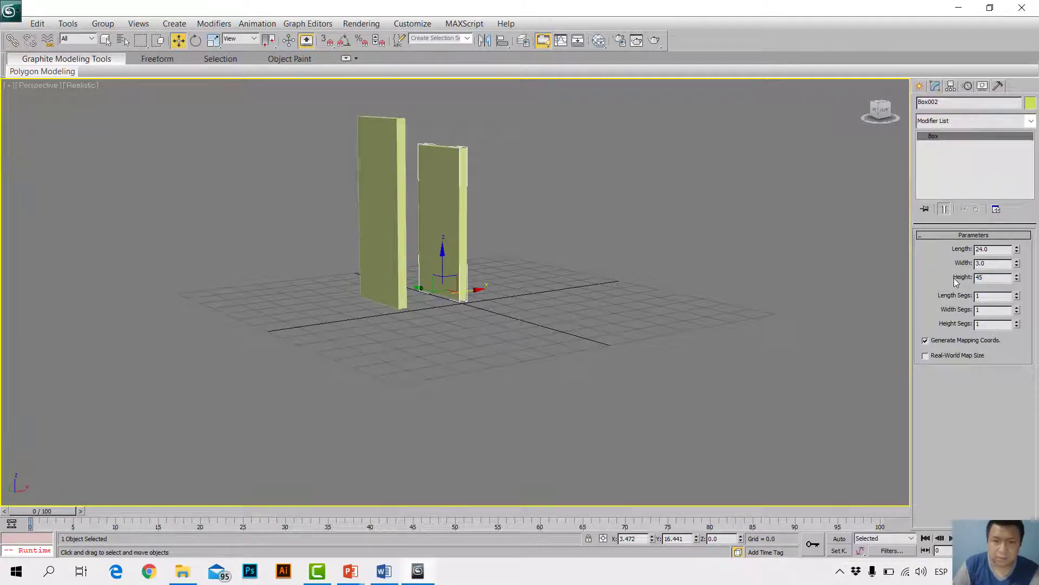
key("Return")
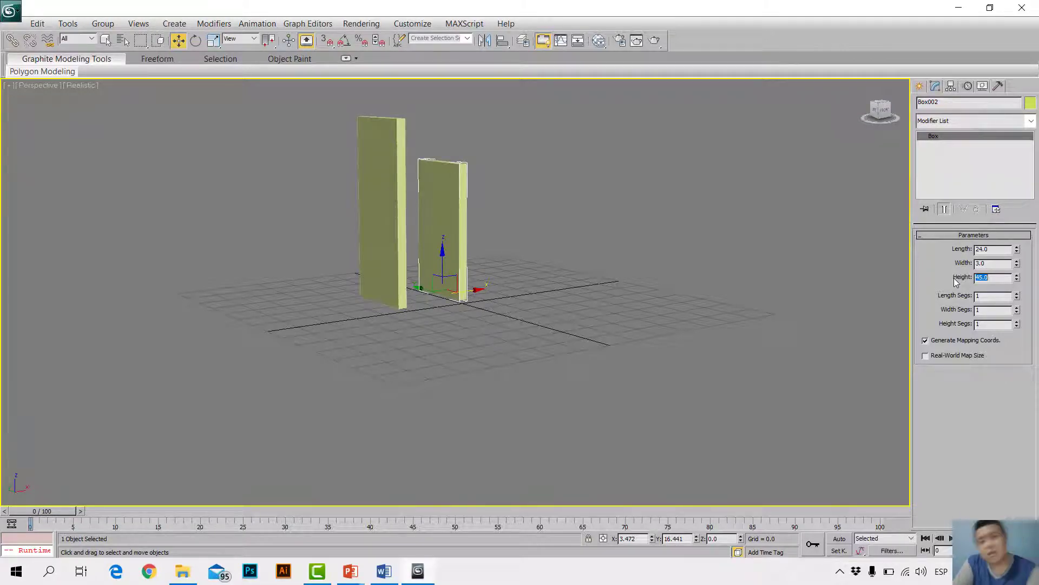
left_click(683, 250)
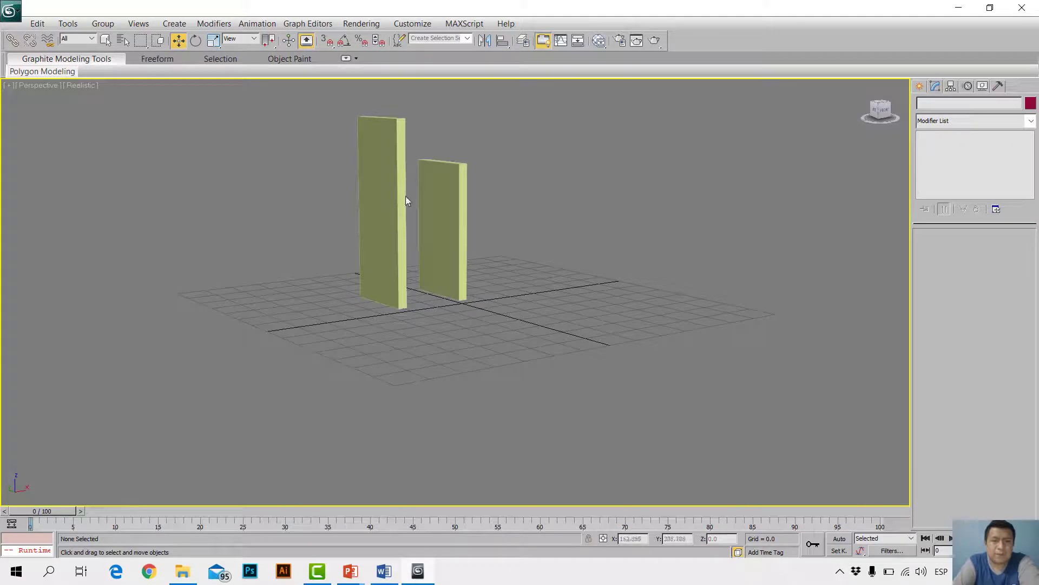
left_click(438, 198)
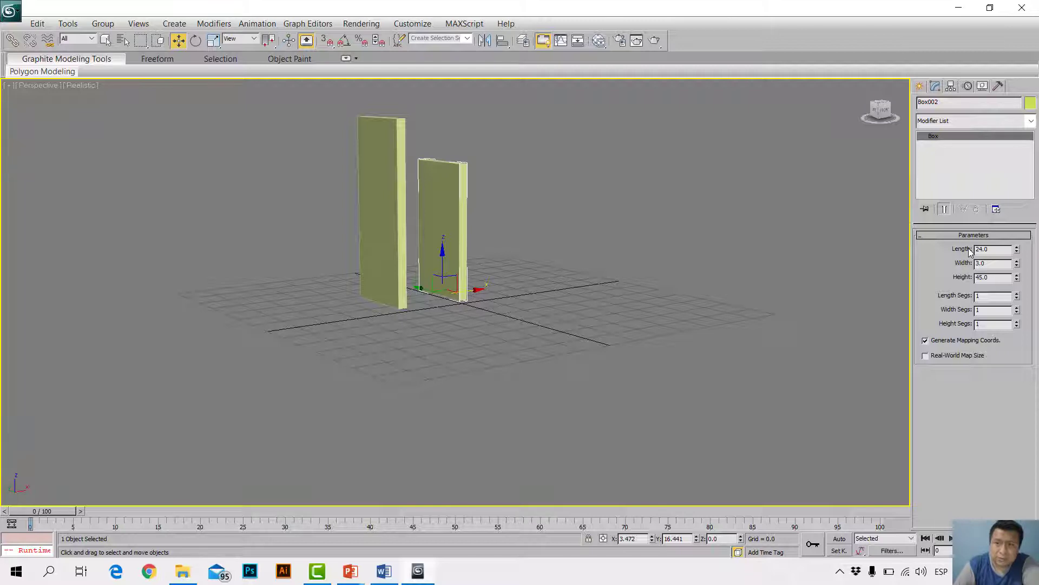
double_click(973, 251)
type("30")
key("Return")
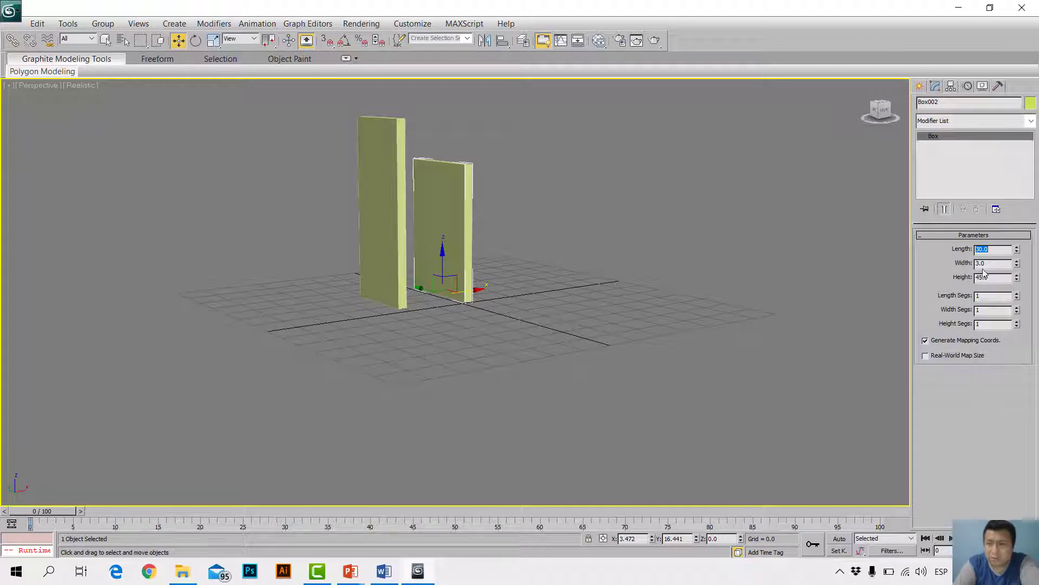
double_click(965, 263)
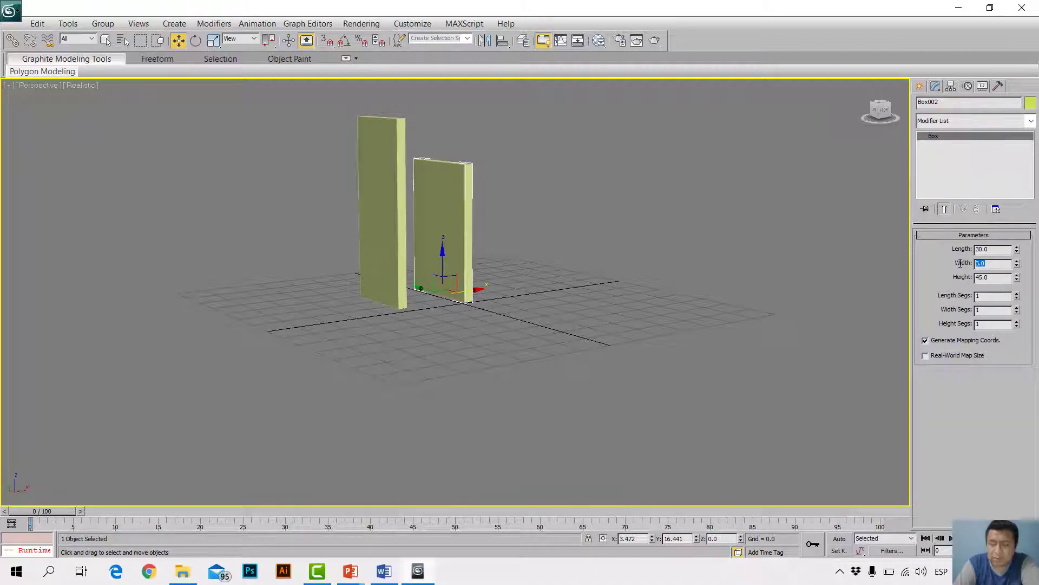
type("10")
key("Return")
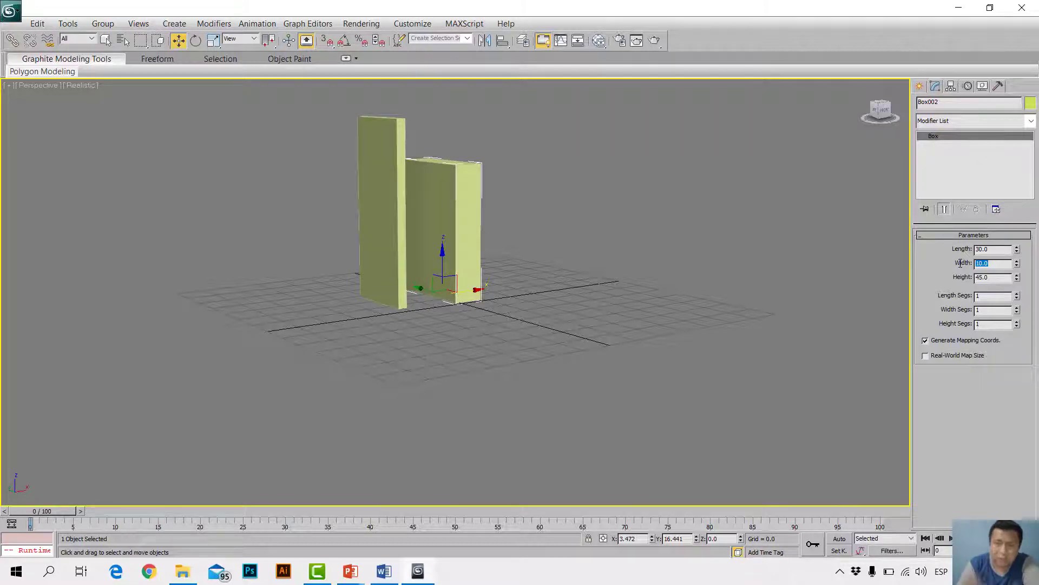
left_click(1002, 276)
left_click_drag(1003, 277, 964, 277)
type("75")
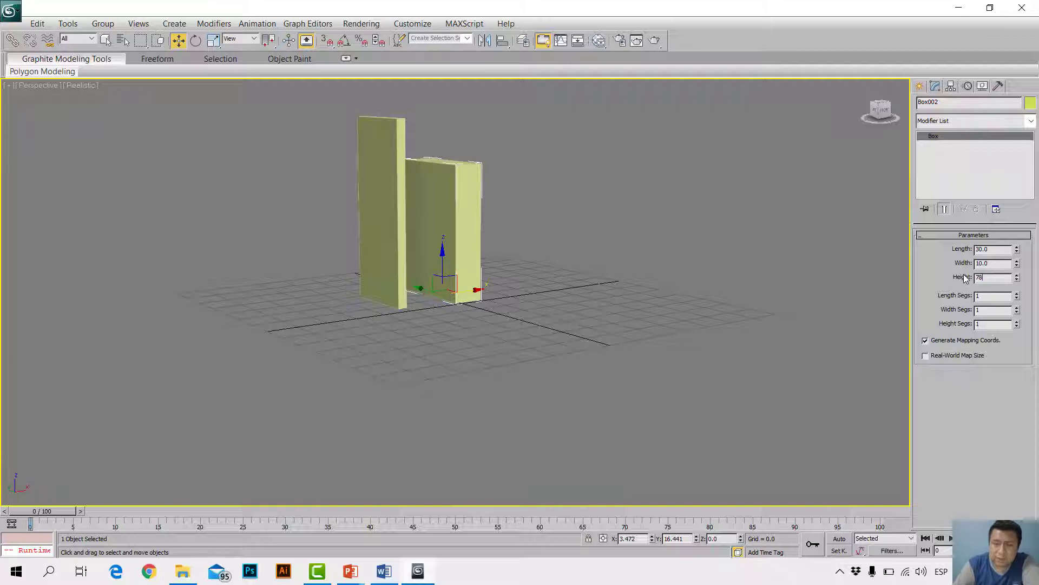
type("3")
key("Return")
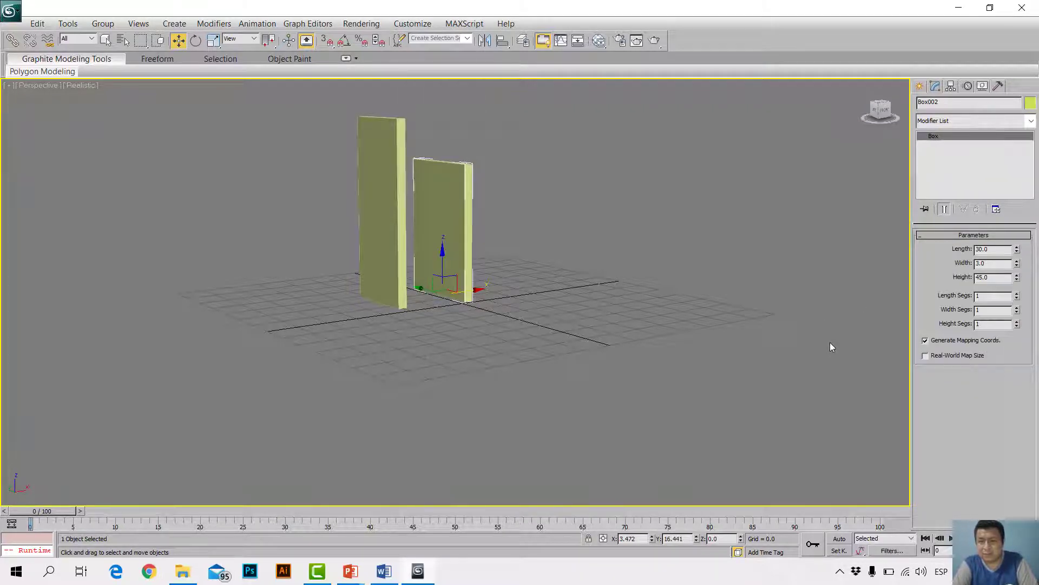
left_click(737, 320)
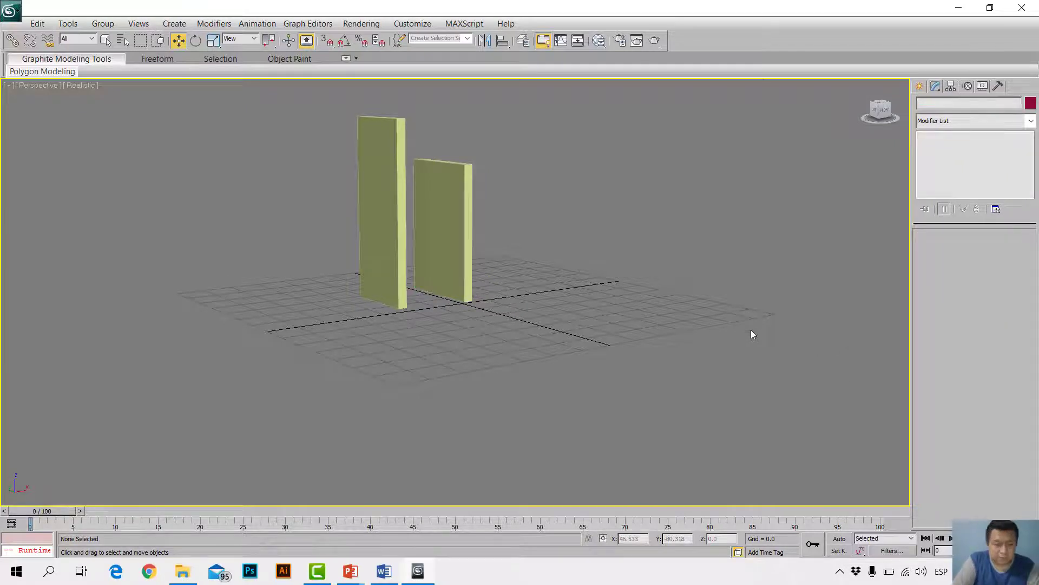
key("ctrl+z")
key("ctrl+z")
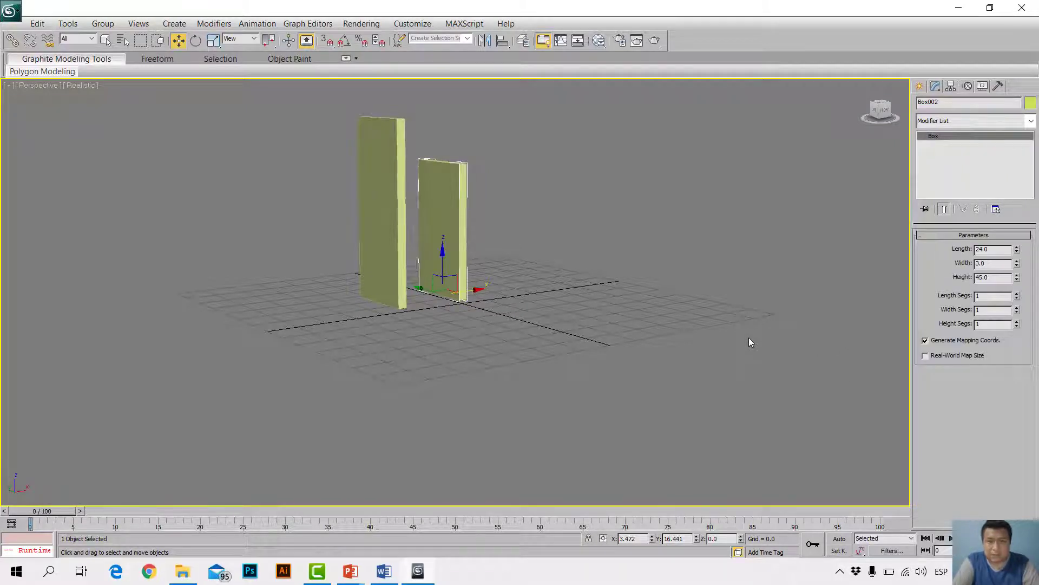
key("ctrl+z")
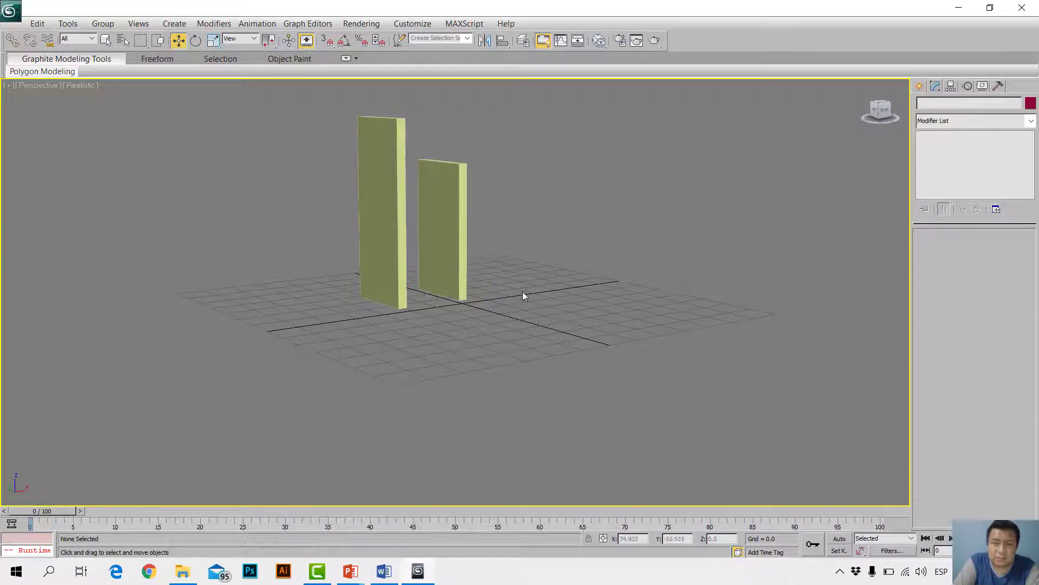
key("ctrl+z")
key("ctrl+z")
key("ctrl+z")
key("ctrl+z")
key("ctrl+z")
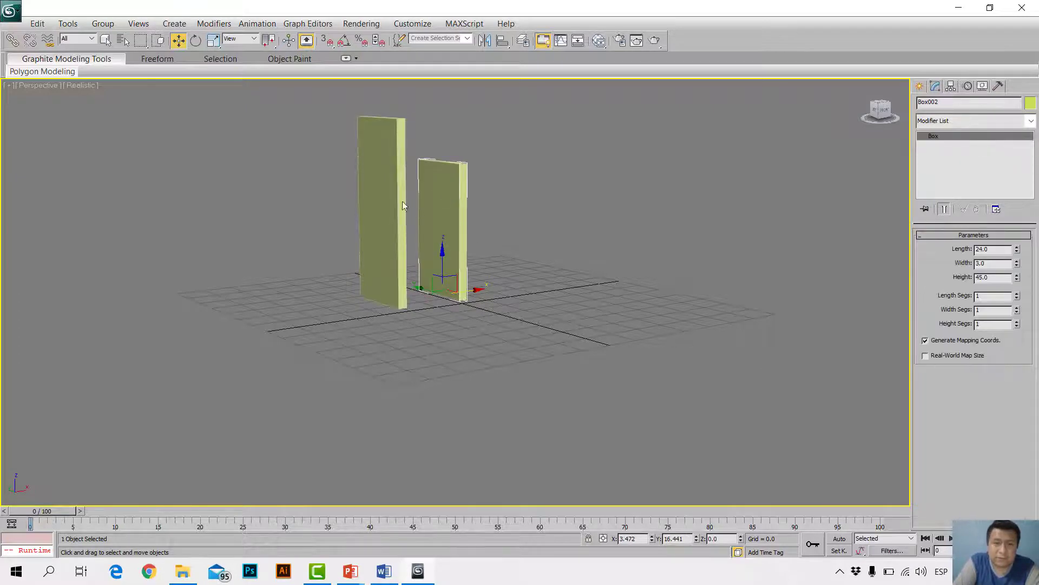
key("ctrl+z")
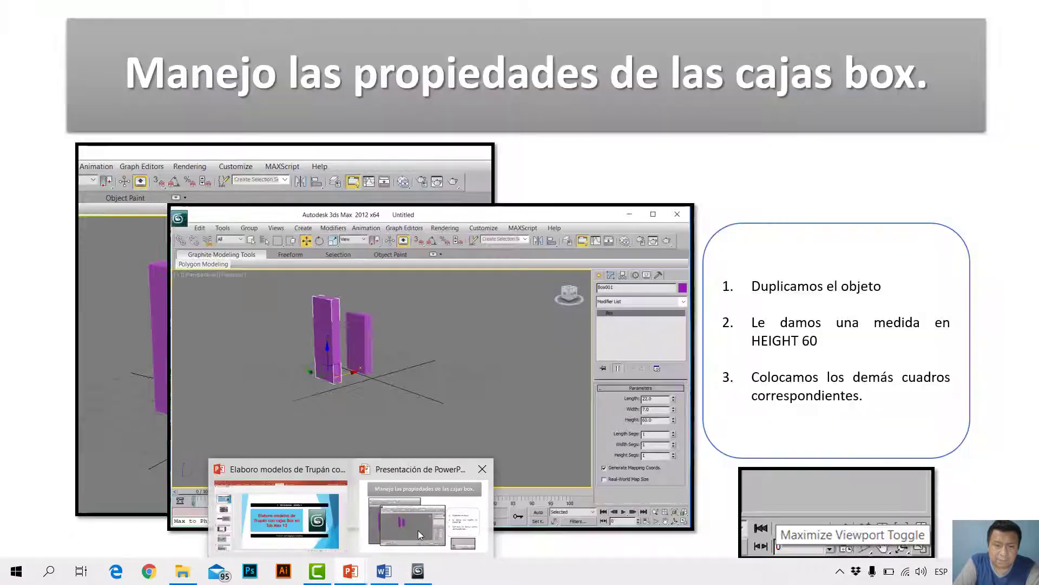
mouse_move(349, 570)
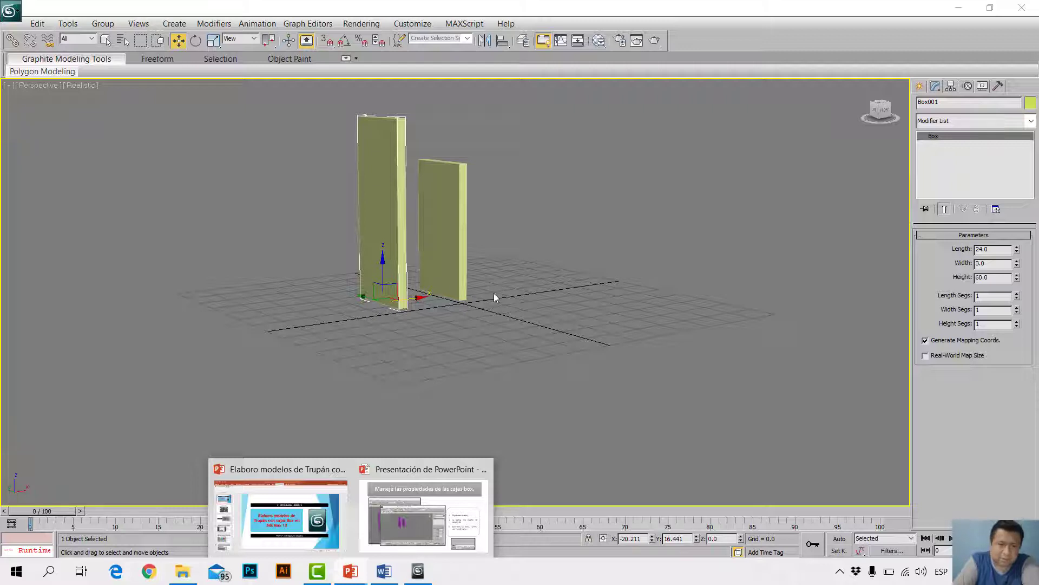
Step: Deselect everything, restore the four-viewport layout, and make the Top viewport active
left_click(457, 313)
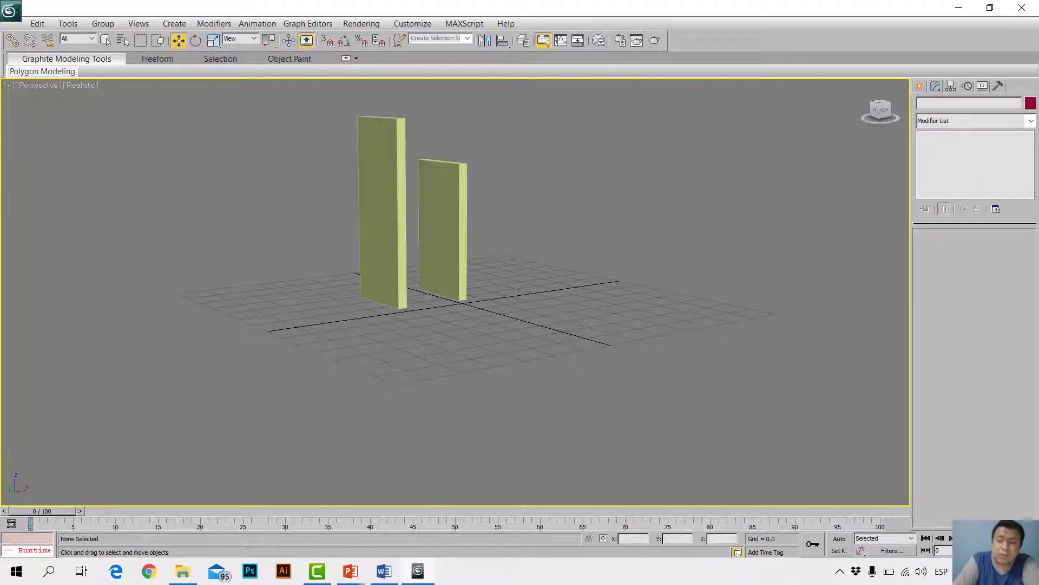
key("alt+w")
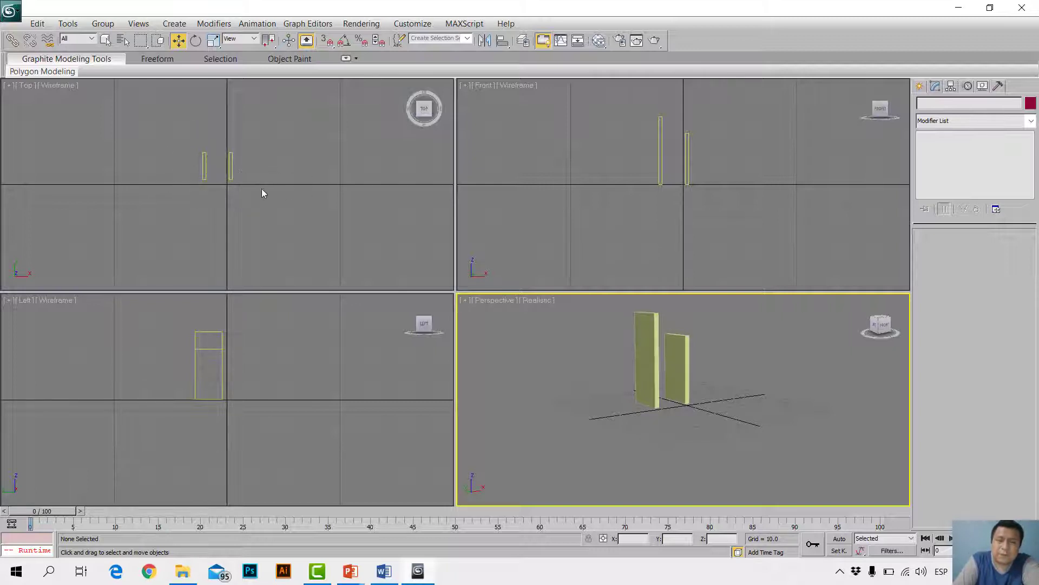
left_click(116, 147)
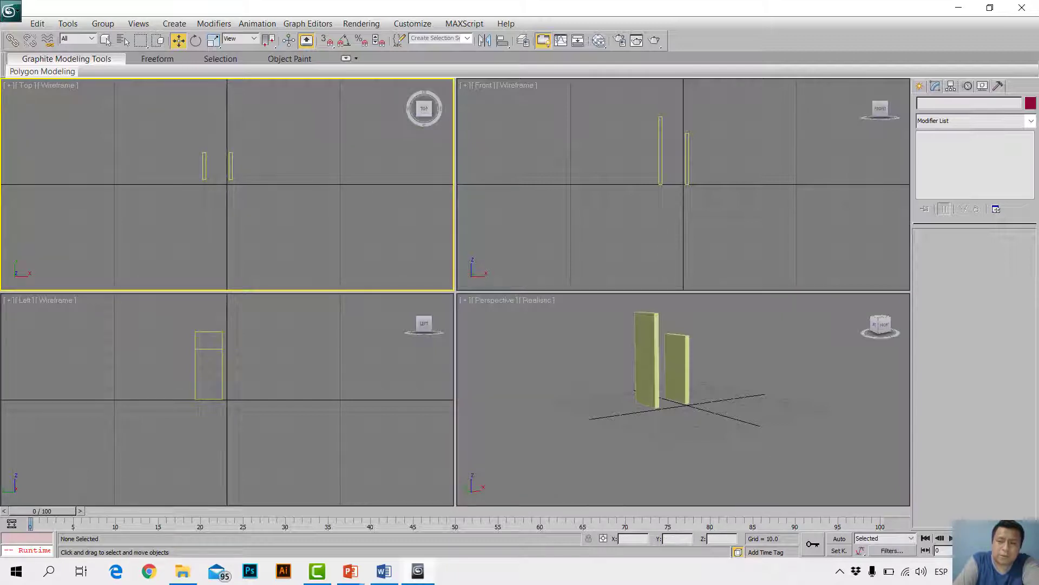
Step: Maximize the Top viewport and choose the Box primitive in the Create panel
key("alt+w")
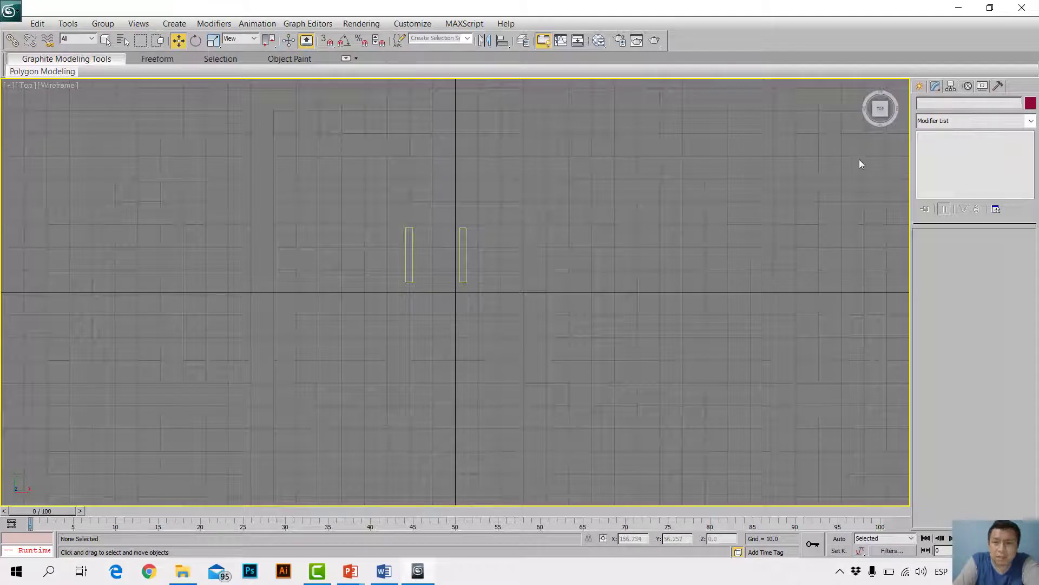
left_click(920, 86)
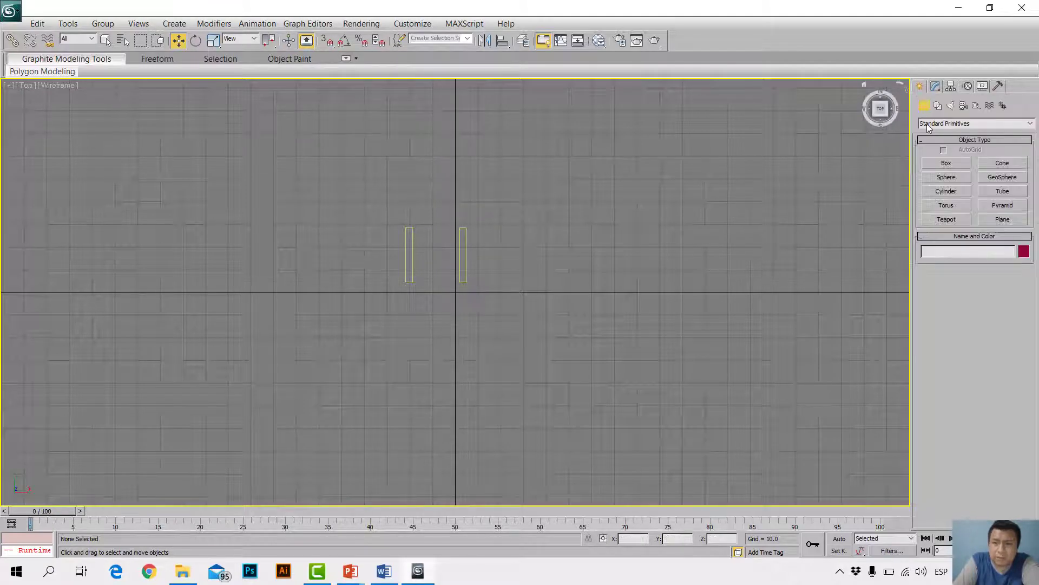
left_click(947, 164)
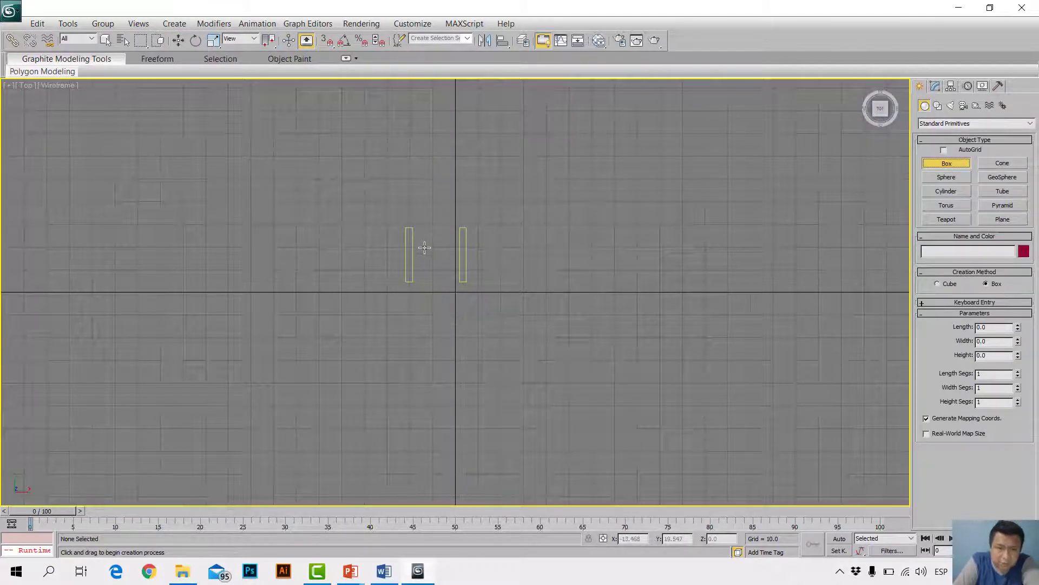
Step: Zoom the Top view in on the two side panels with Zoom Region
scroll(424, 243, "up", 2)
scroll(417, 217, "up", 2)
scroll(379, 167, "up", 2)
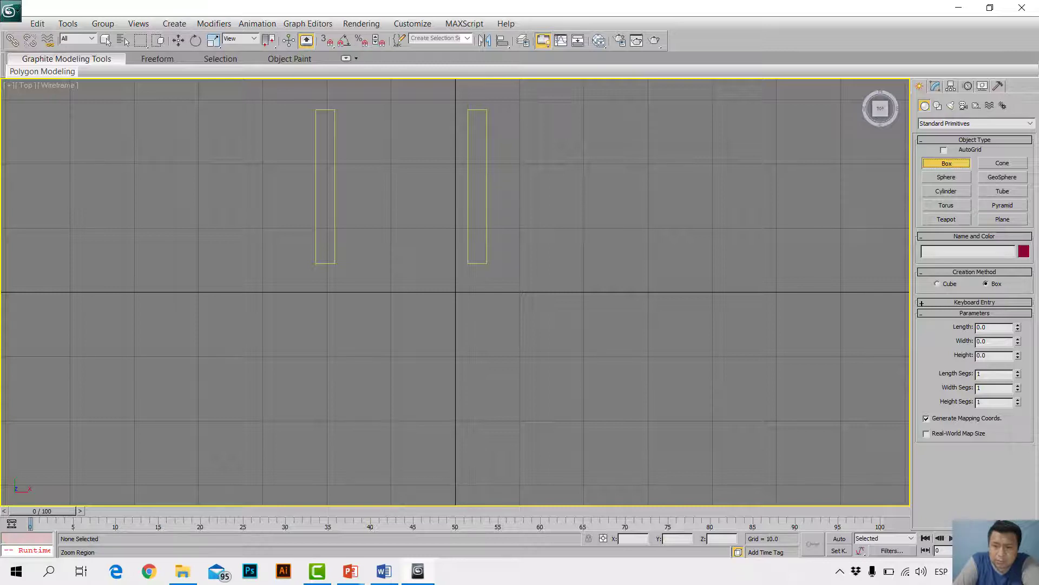
left_click(967, 551)
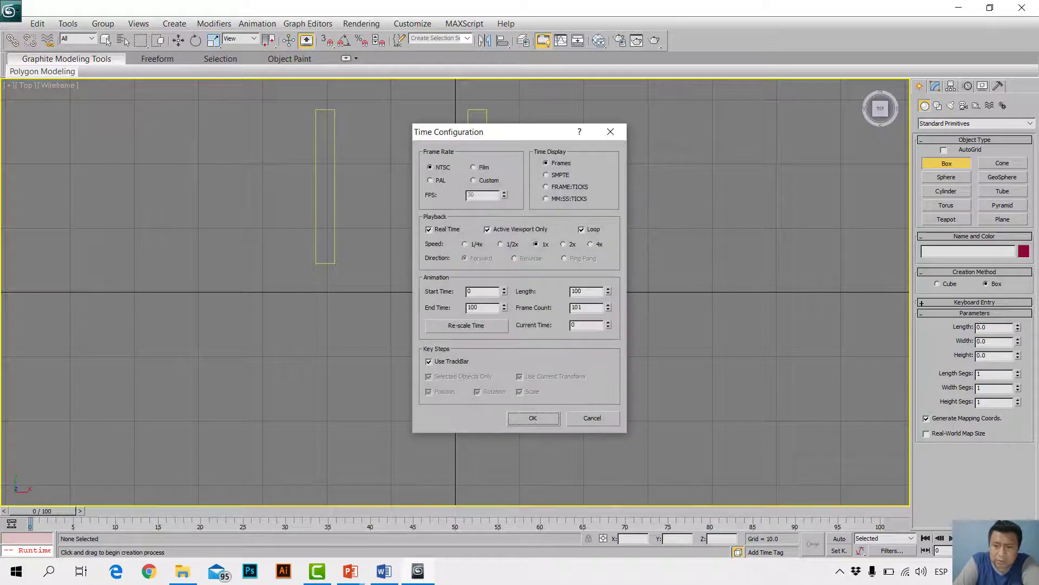
left_click(610, 132)
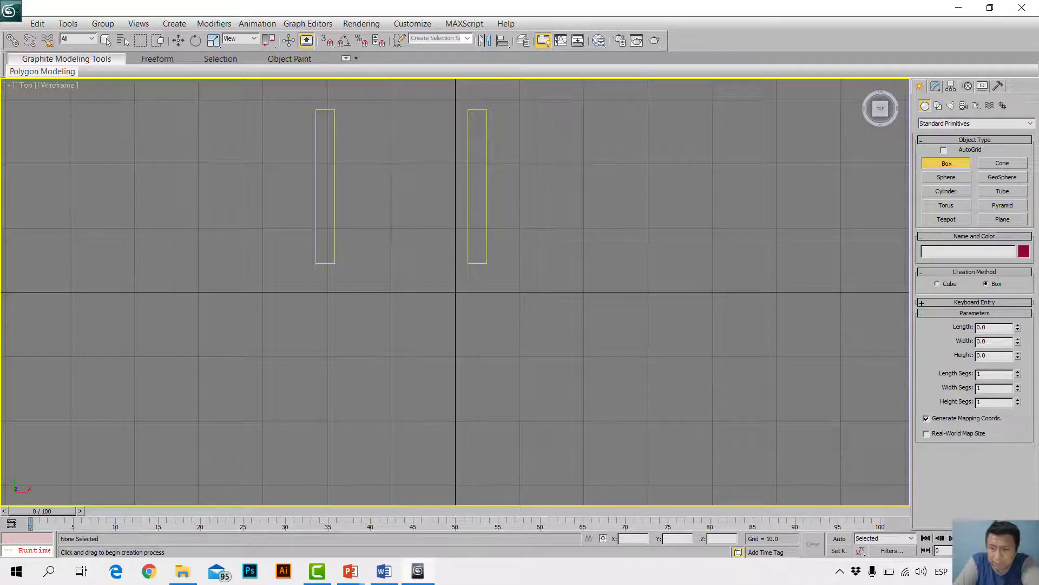
key("ctrl+w")
mouse_move(273, 98)
left_mouse_down()
mouse_move(431, 205)
mouse_move(557, 311)
left_mouse_up()
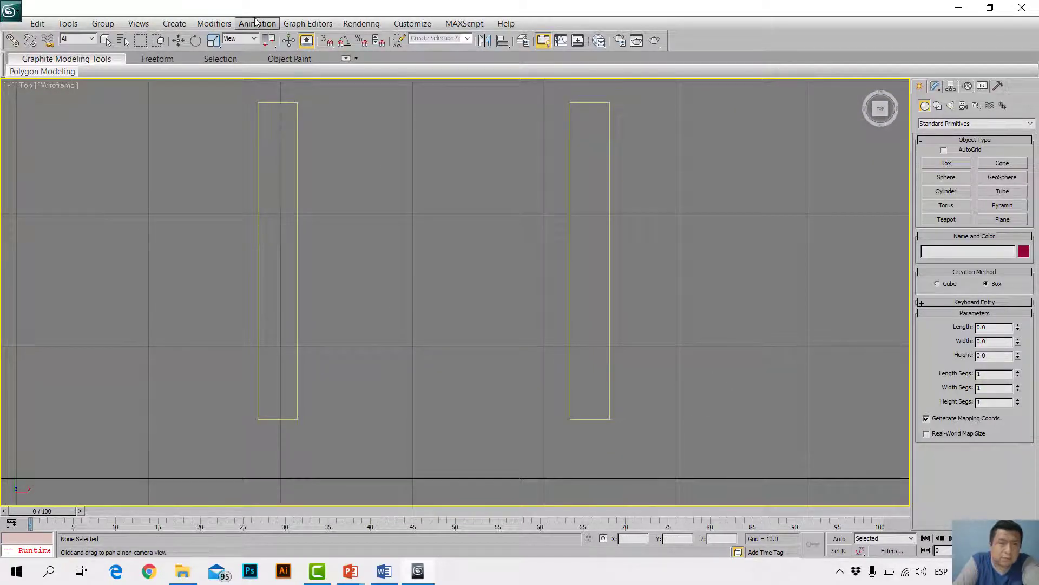
Step: Draw Box003 (23.953 × 20.59 × 11.156) between the panels, then restore four viewports
left_click(179, 40)
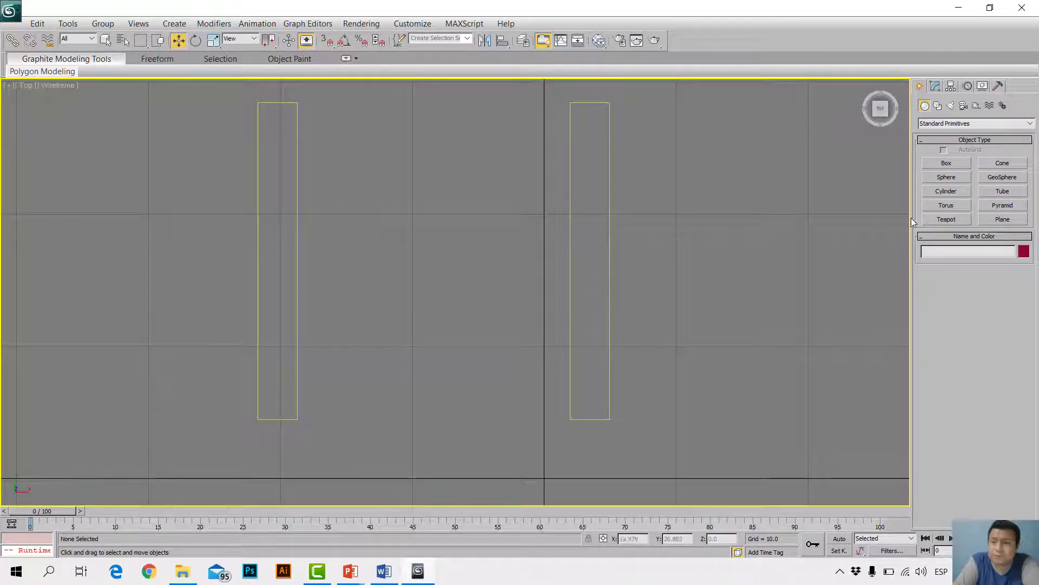
left_click(950, 162)
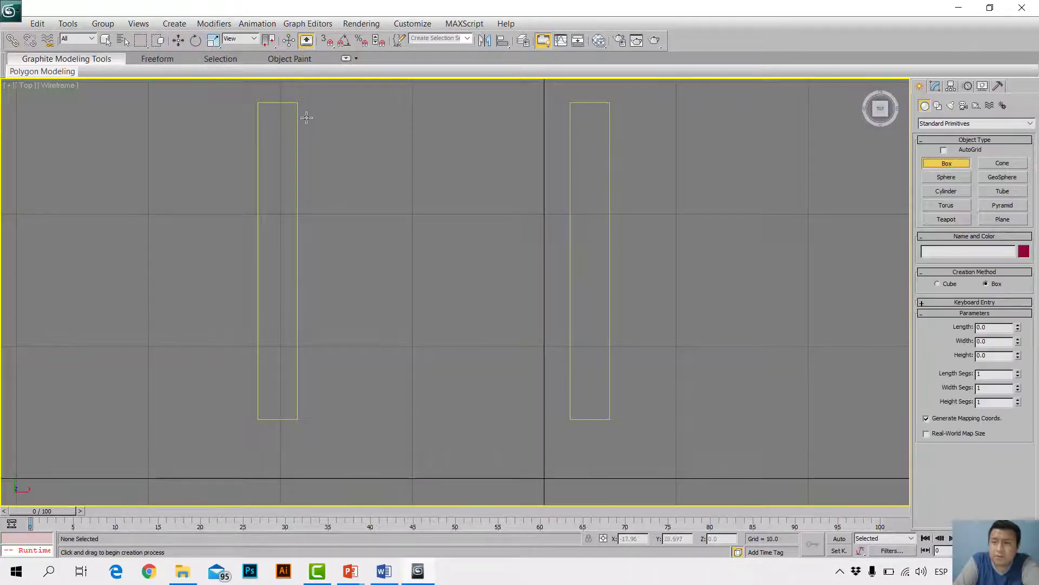
left_click_drag(297, 102, 568, 418)
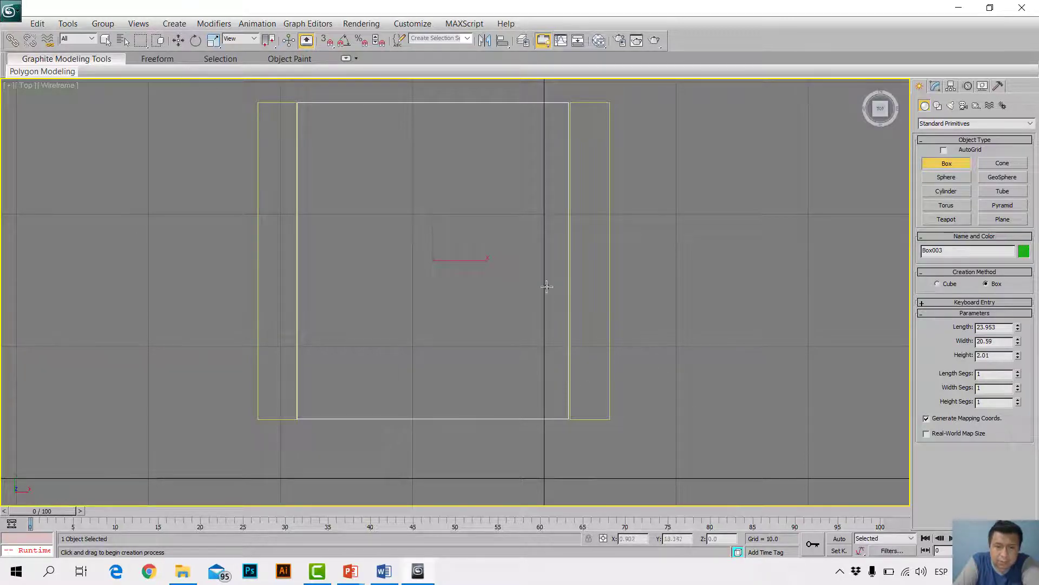
left_click(581, 268)
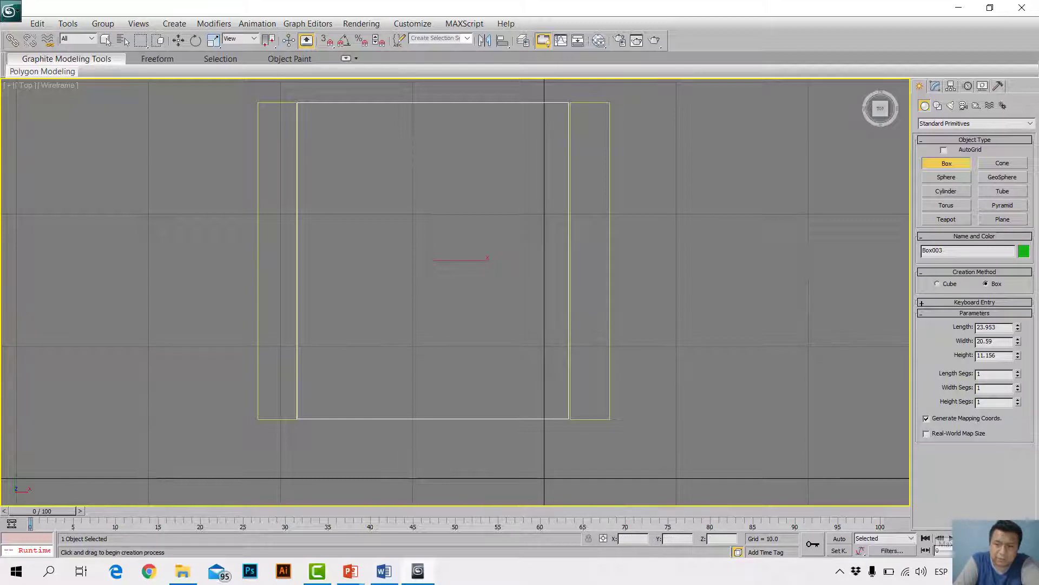
key("alt+w")
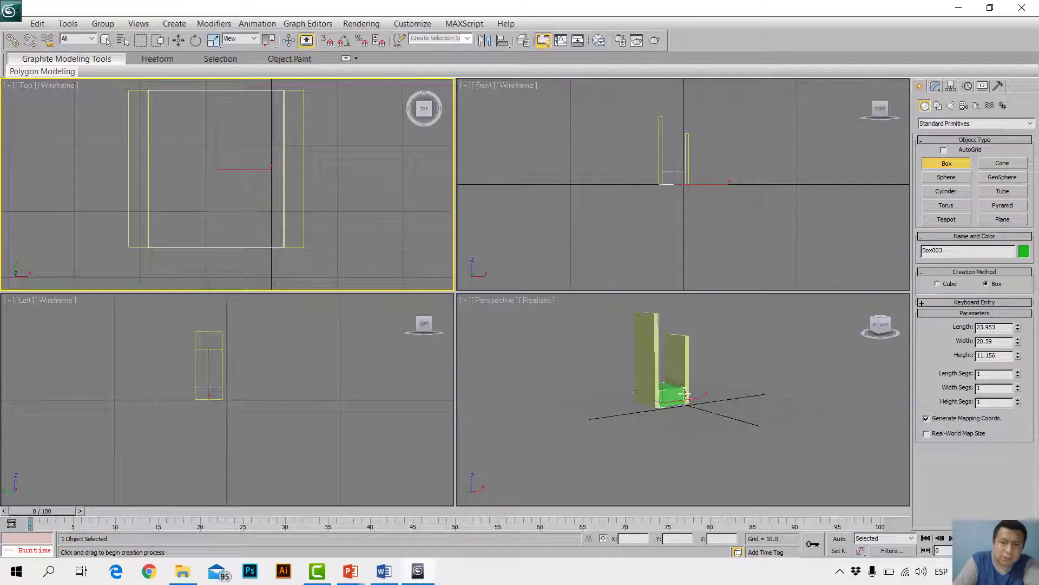
left_click(676, 397)
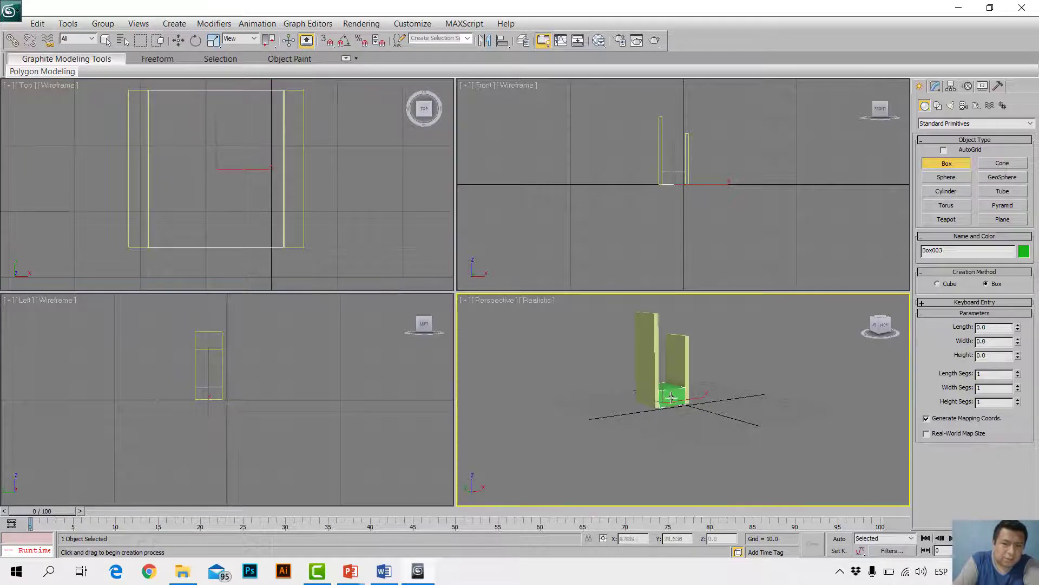
left_click(225, 161)
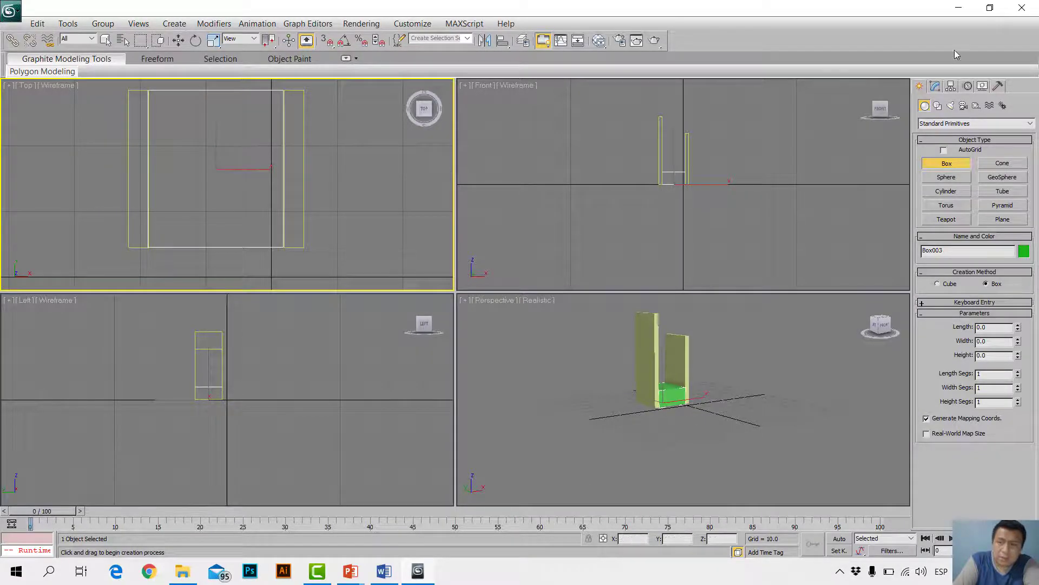
left_click(936, 87)
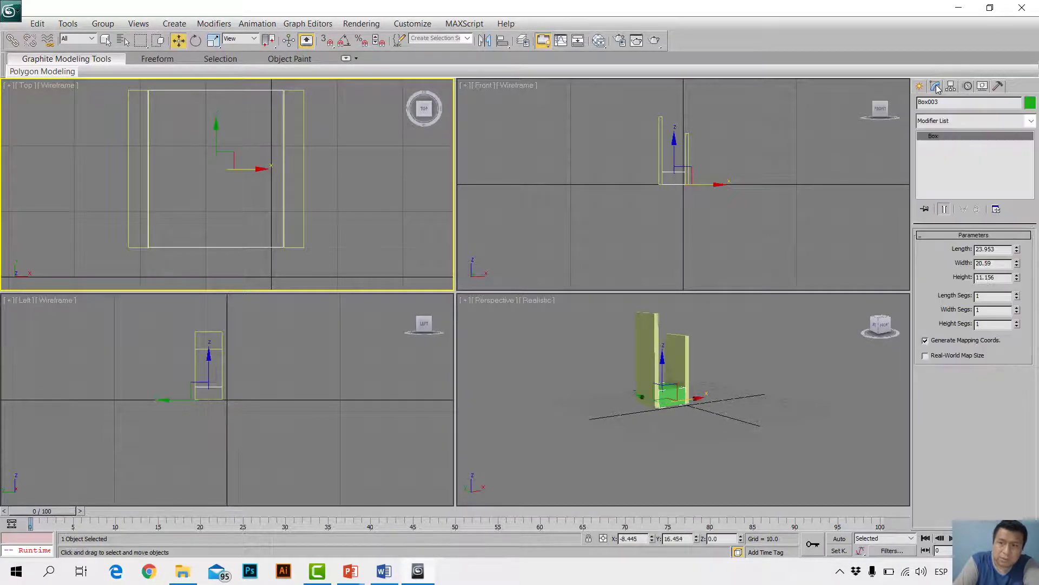
left_click_drag(995, 264, 969, 263)
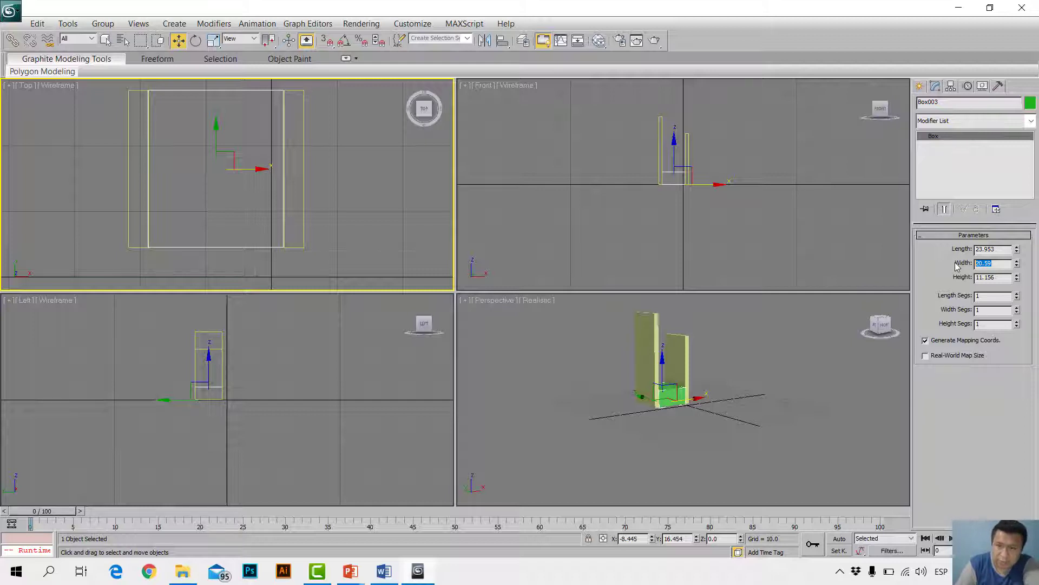
type("3")
key("Return")
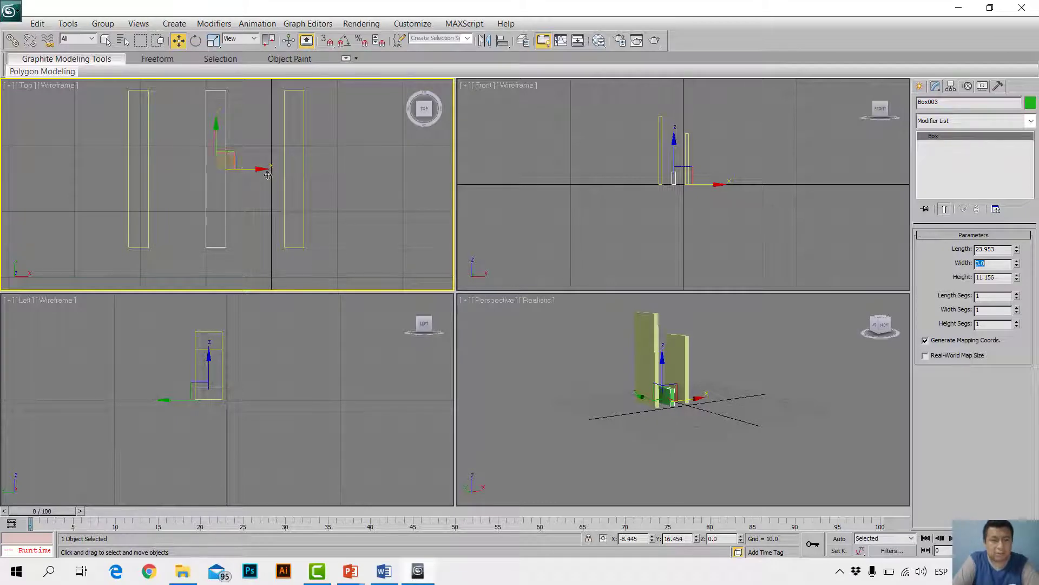
left_click(604, 260)
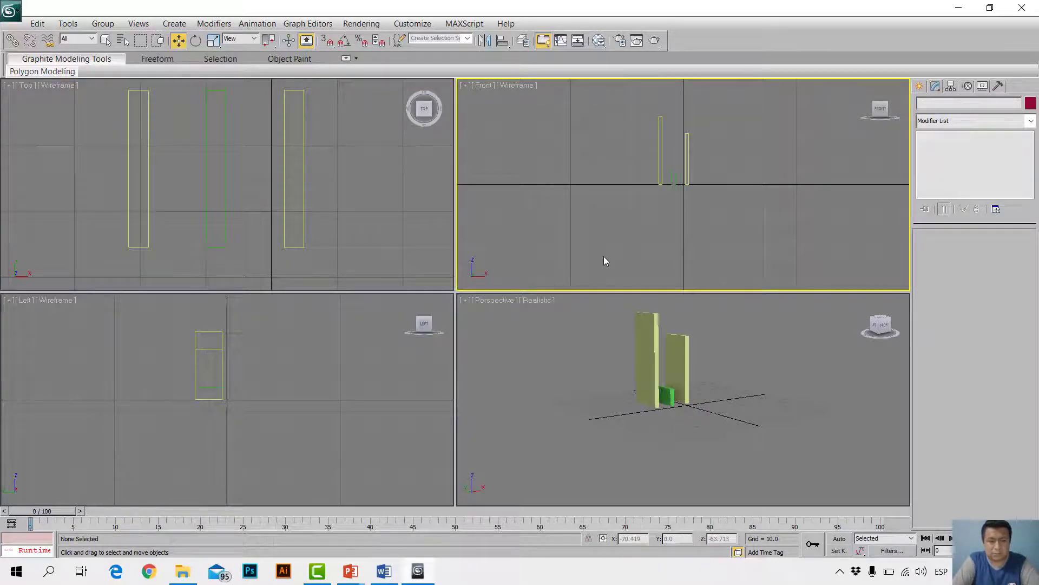
key("ctrl+z")
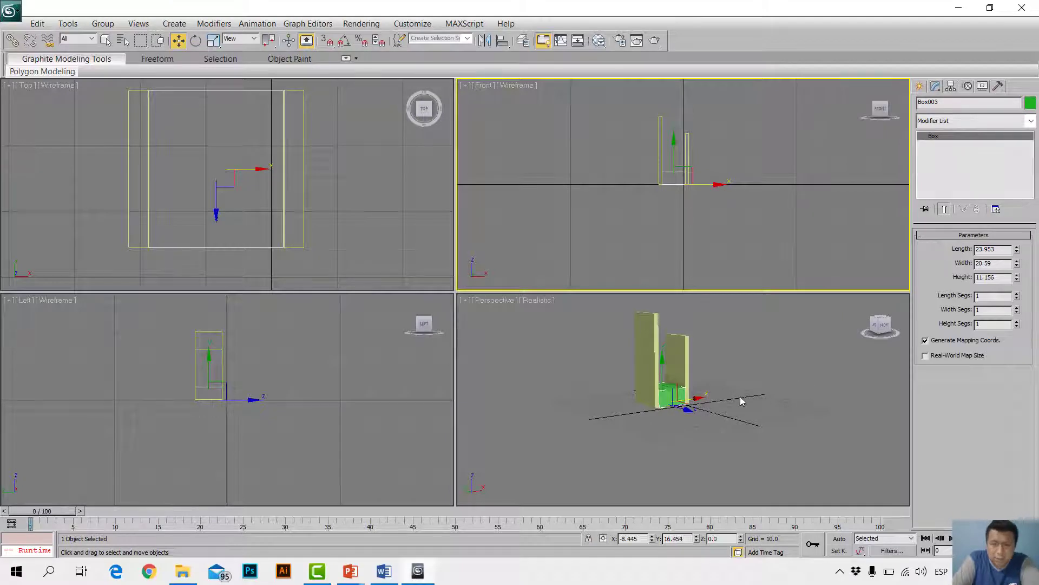
left_click(740, 396)
left_click(676, 172)
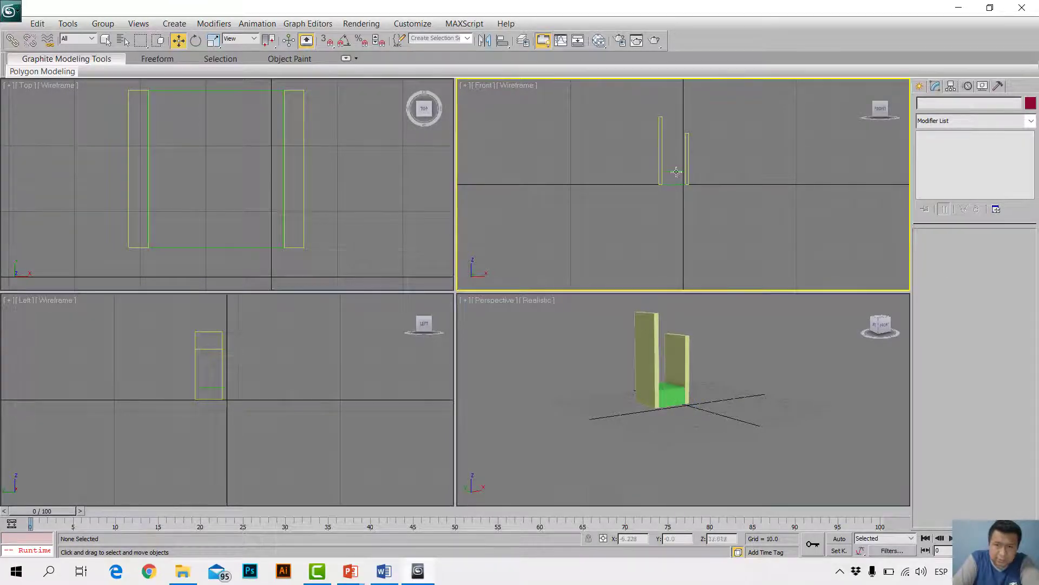
left_click(673, 172)
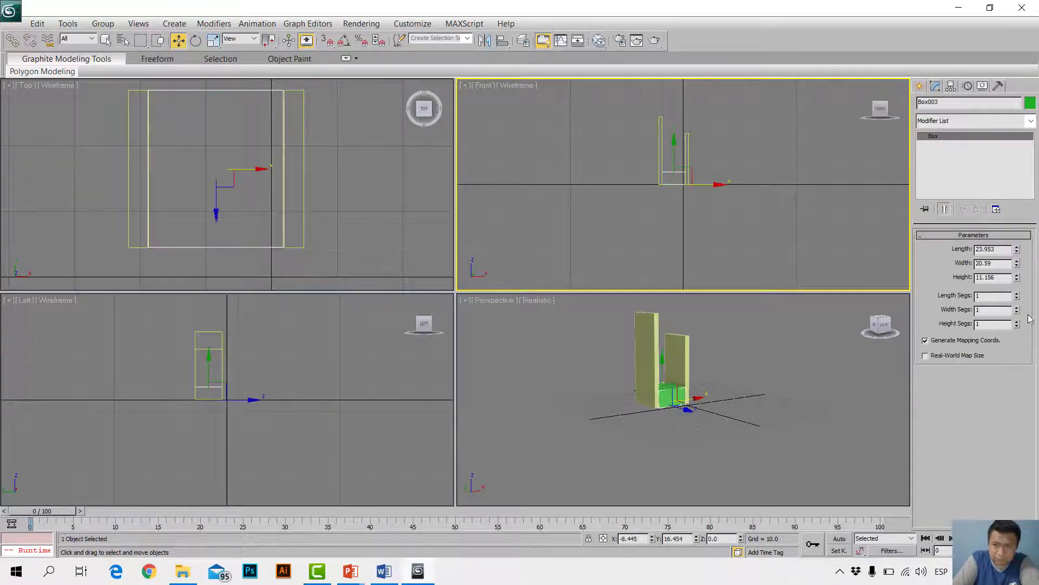
left_click_drag(997, 263, 929, 262)
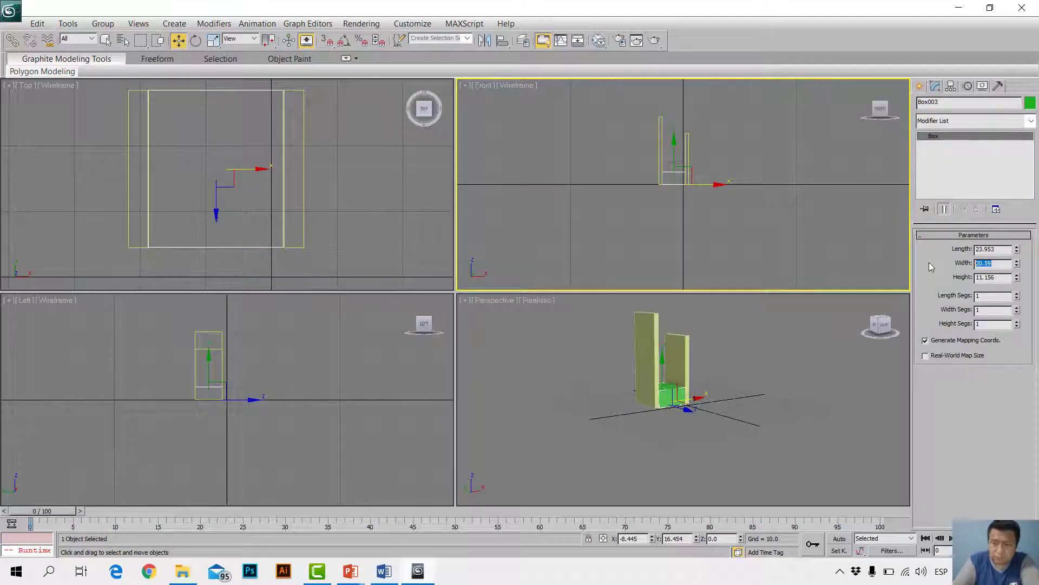
type("3")
key("Return")
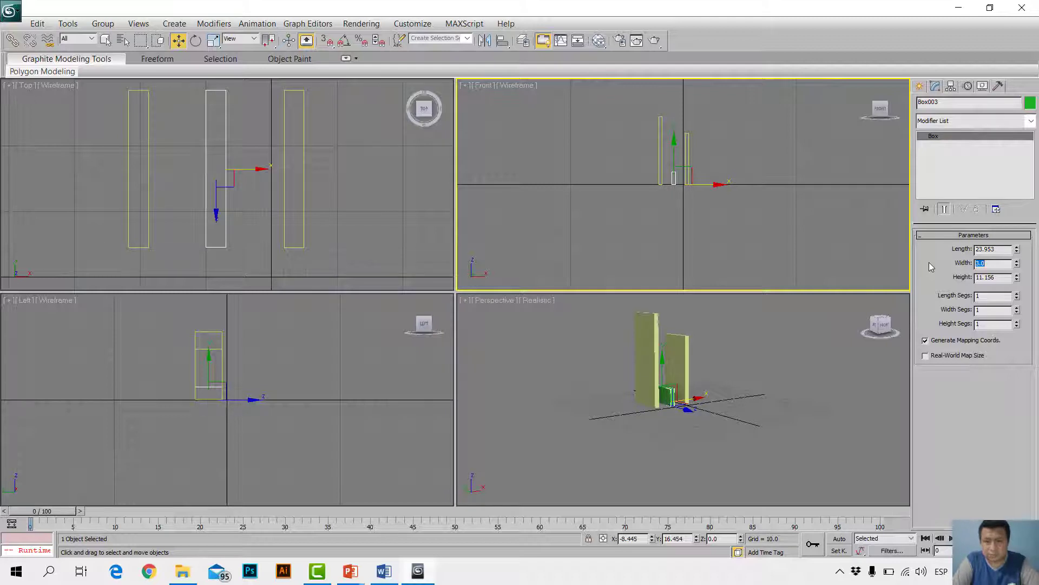
left_click(781, 350)
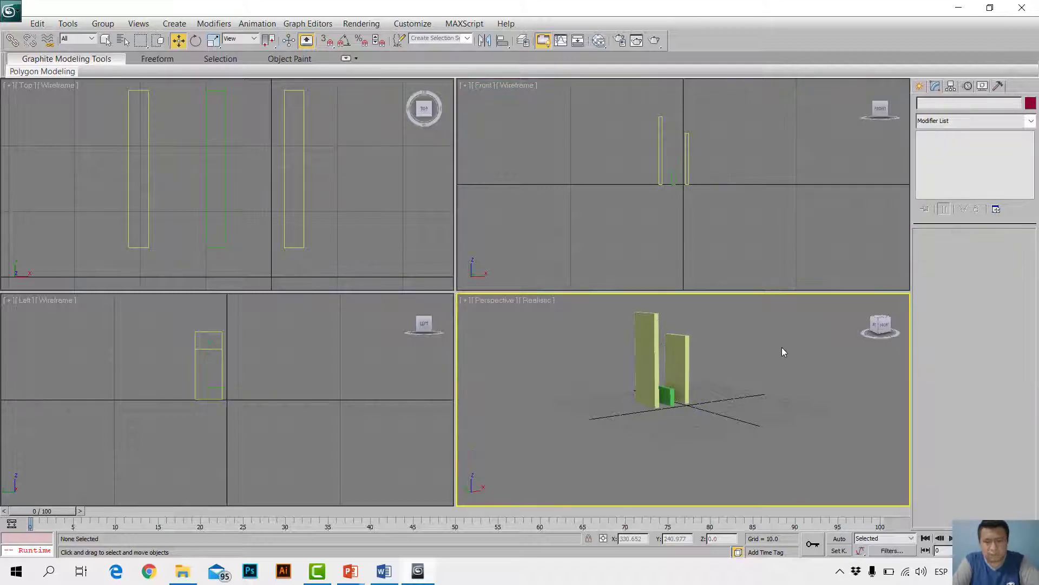
key("ctrl+z")
key("ctrl+z")
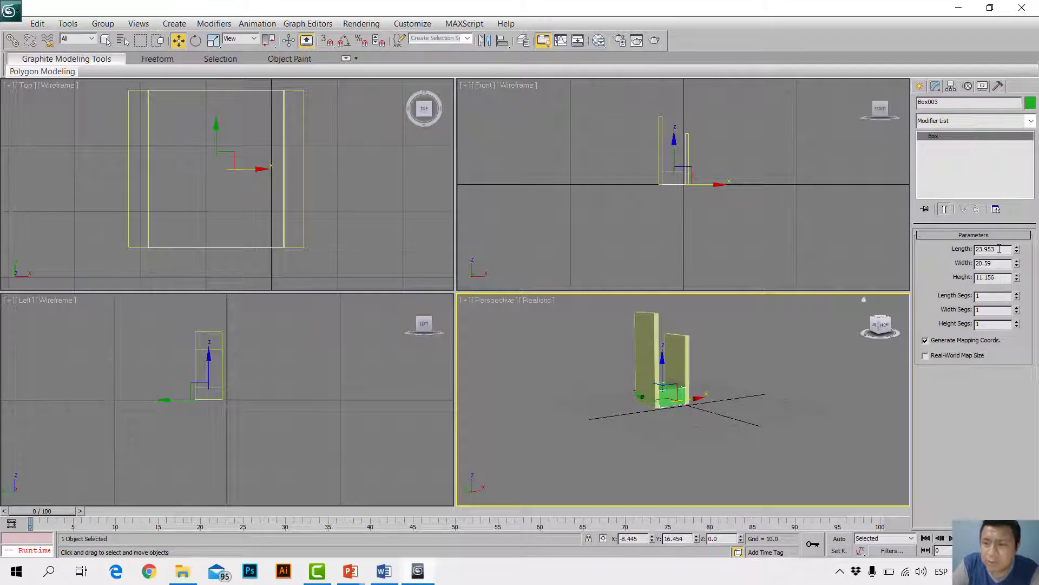
Step: Resize Box003 into a thin 23.953 × 20.59 × 3.0 base board by editing its height
left_click_drag(1000, 249, 946, 244)
type("3")
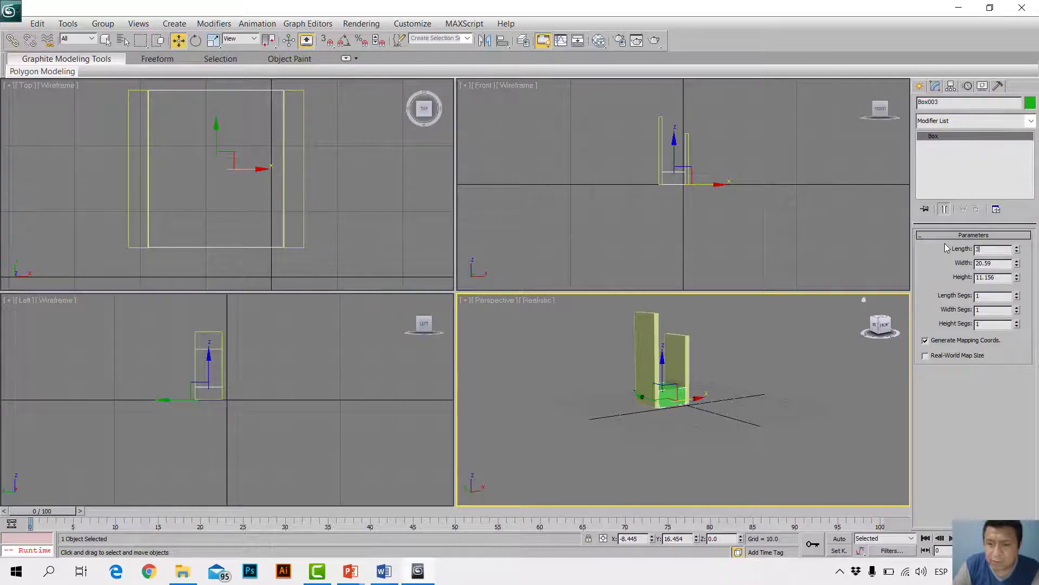
key("Return")
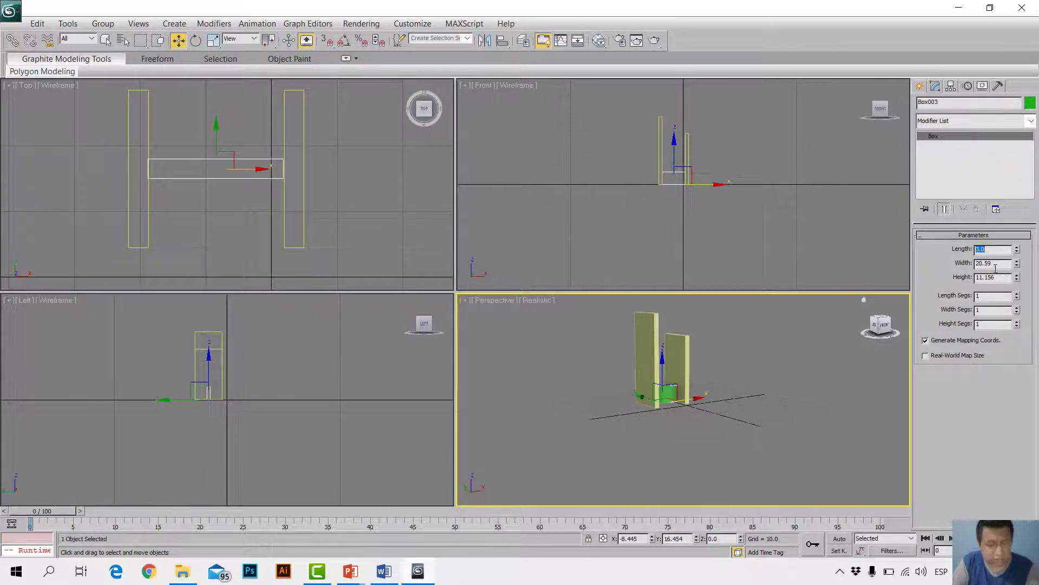
left_click(857, 384)
key("ctrl+z")
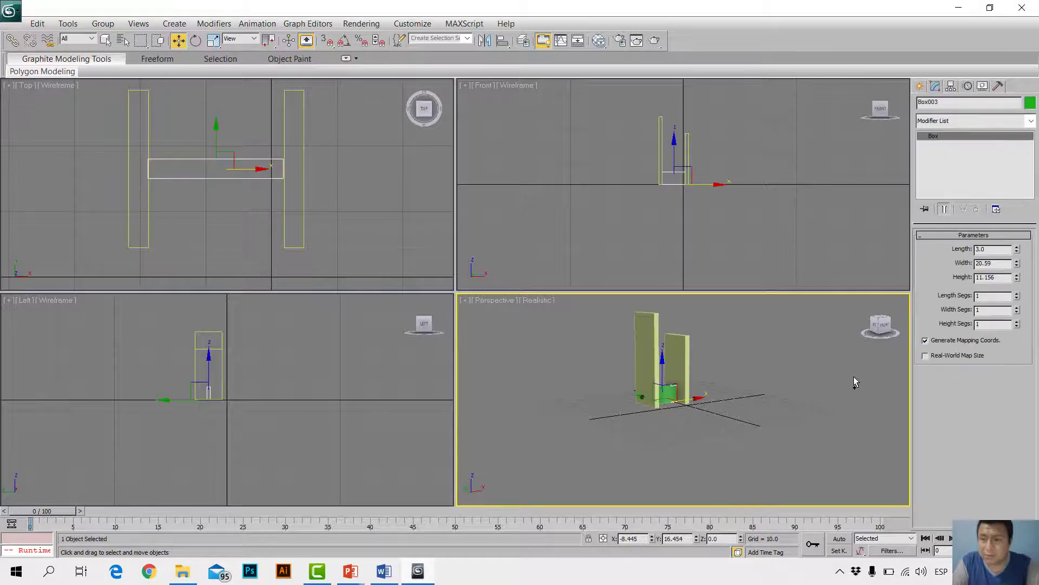
key("ctrl+z")
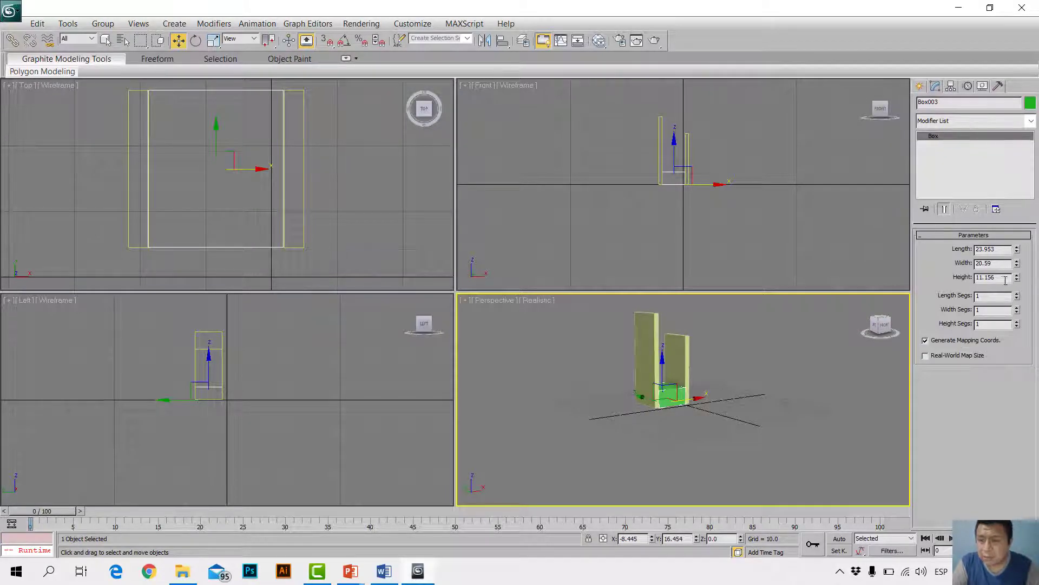
double_click(1006, 280)
type("8")
key("Return")
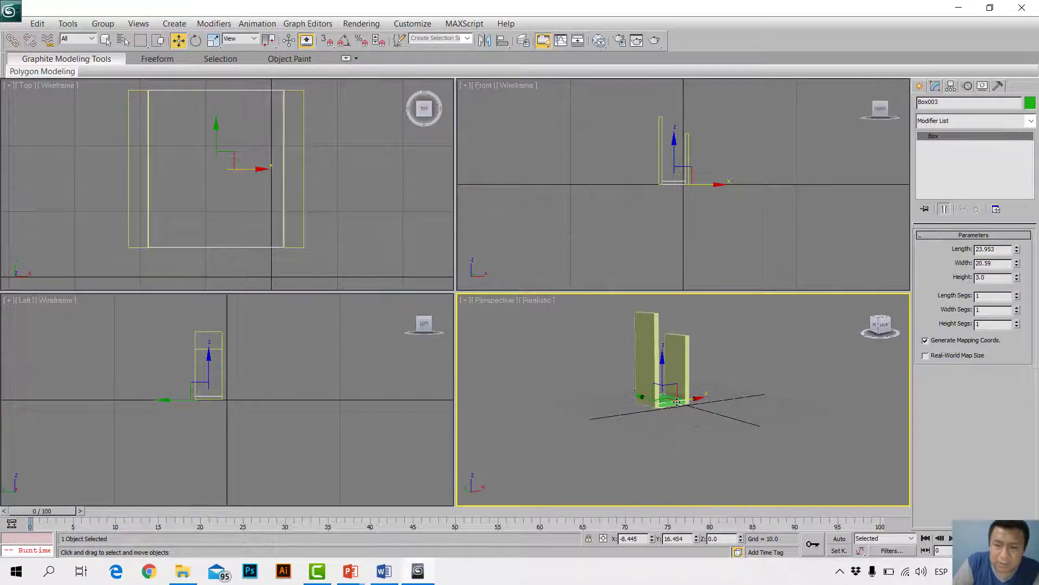
Step: Slide the shorter side panel left until it touches the green base box's edge
left_click(742, 398)
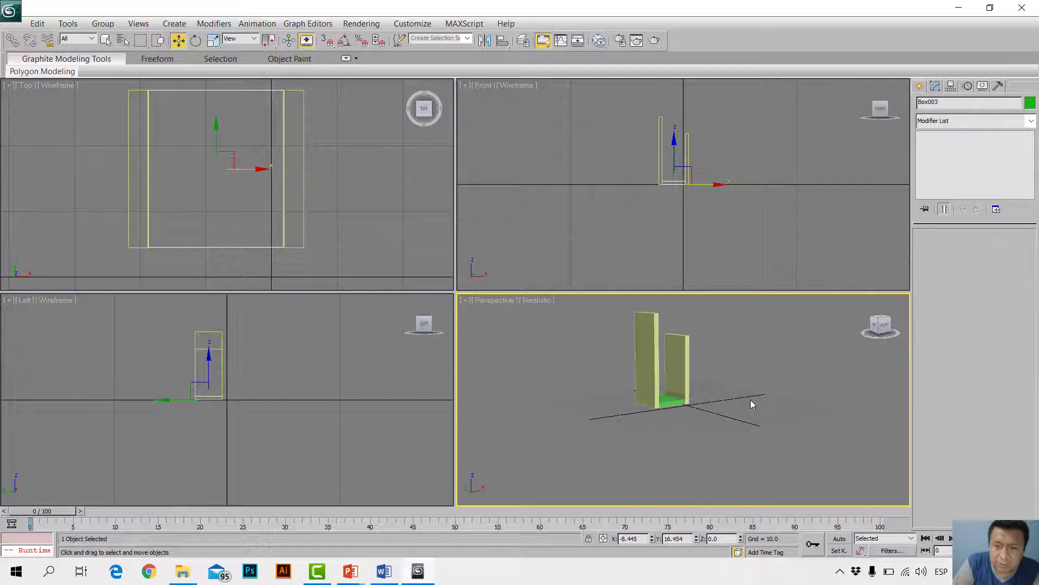
left_click(687, 399)
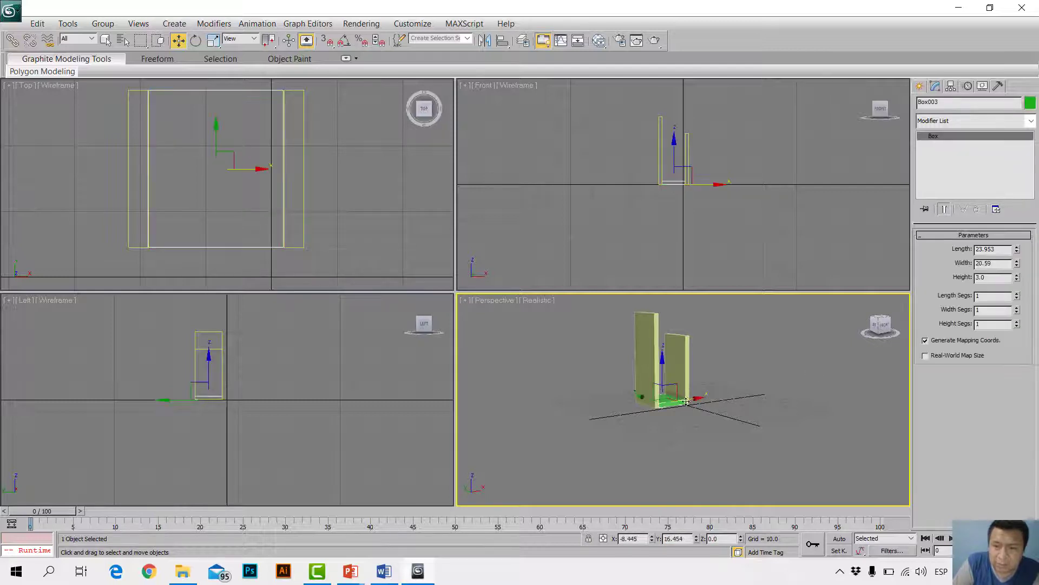
key("alt+w")
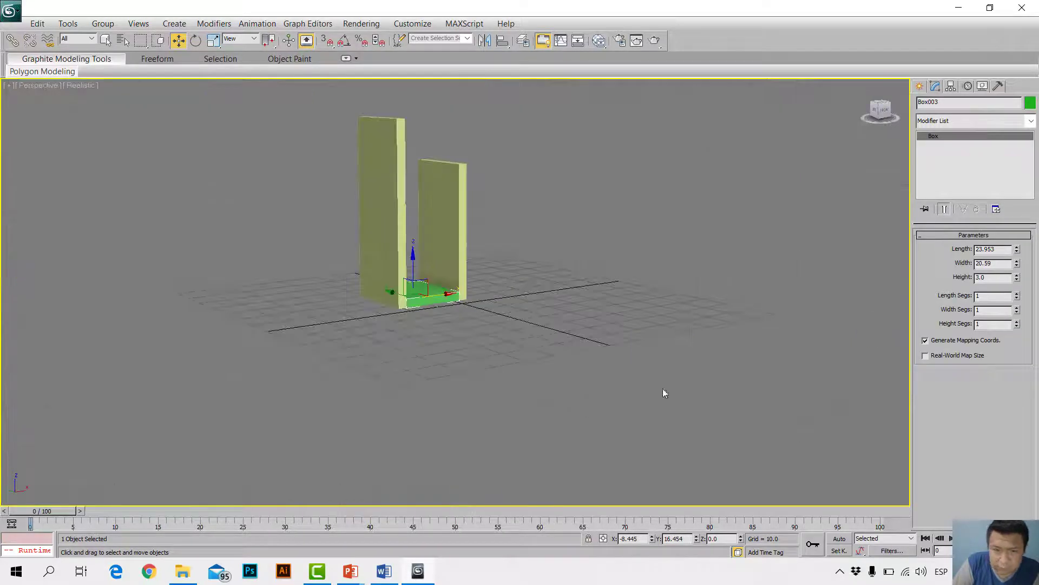
scroll(664, 390, "up", 5)
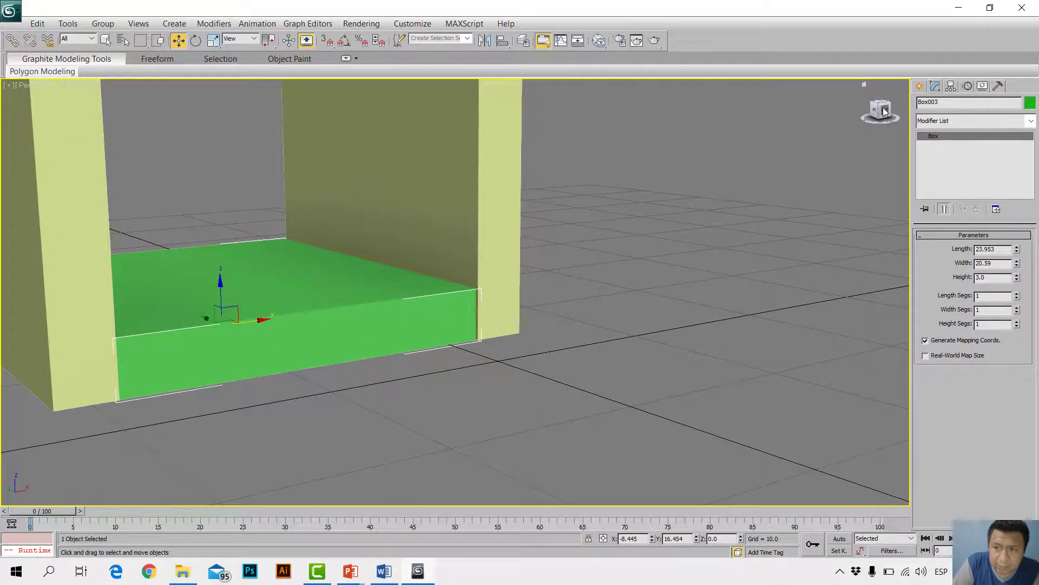
left_click_drag(870, 126, 894, 128)
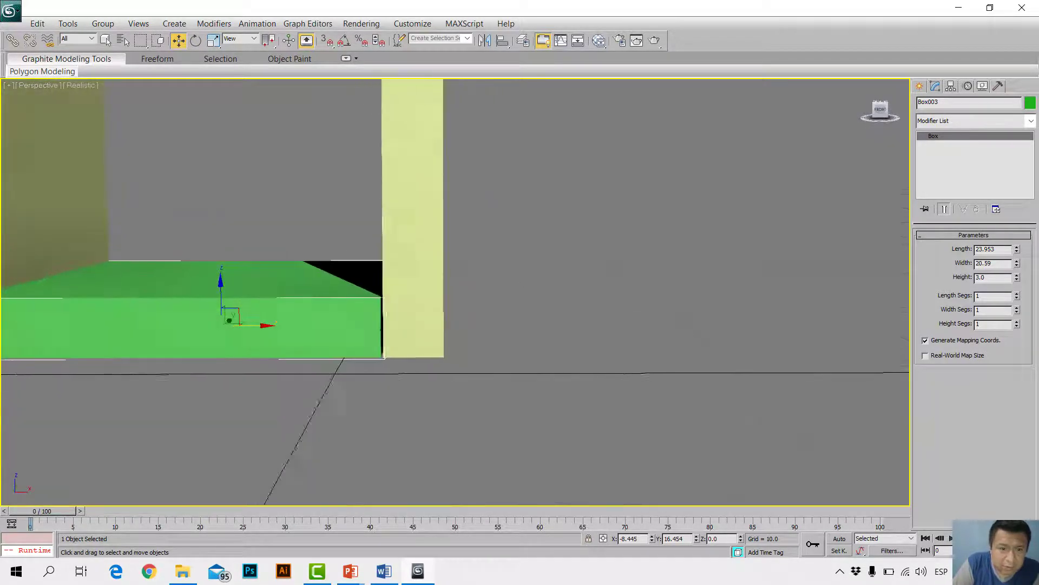
left_click(424, 320)
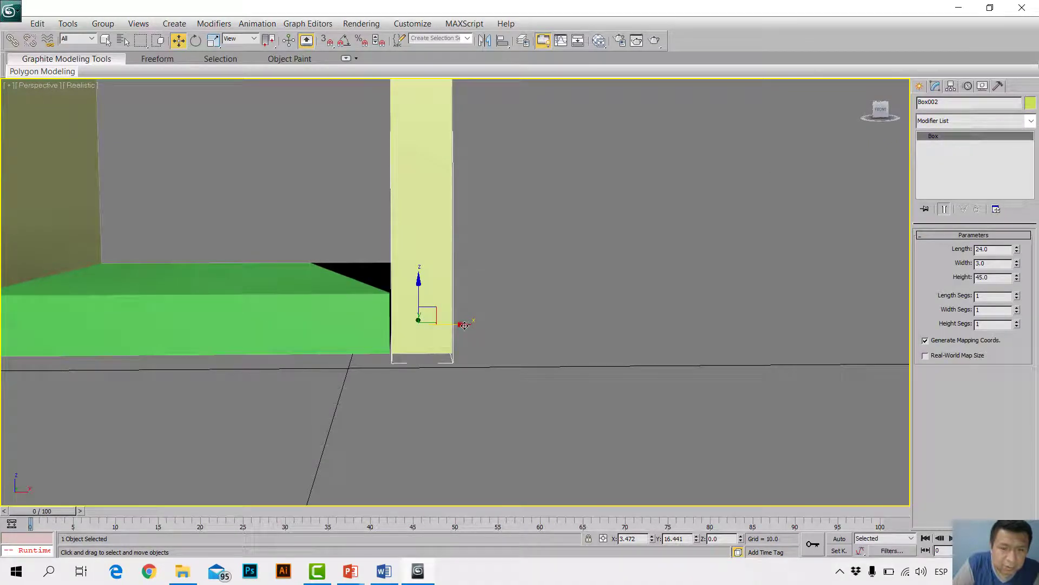
left_click_drag(465, 325, 463, 326)
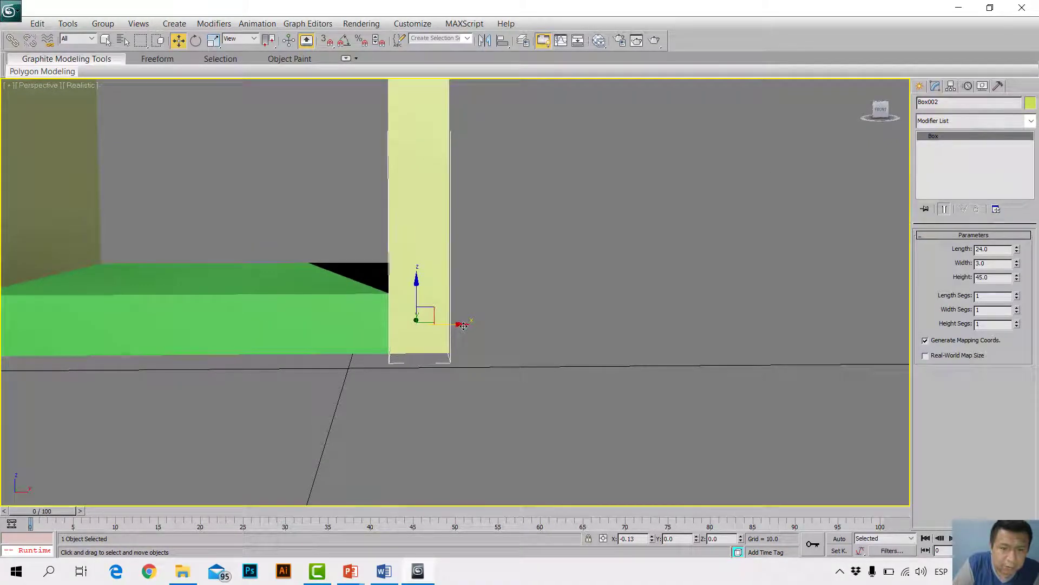
left_click(493, 311)
scroll(493, 312, "down", 3)
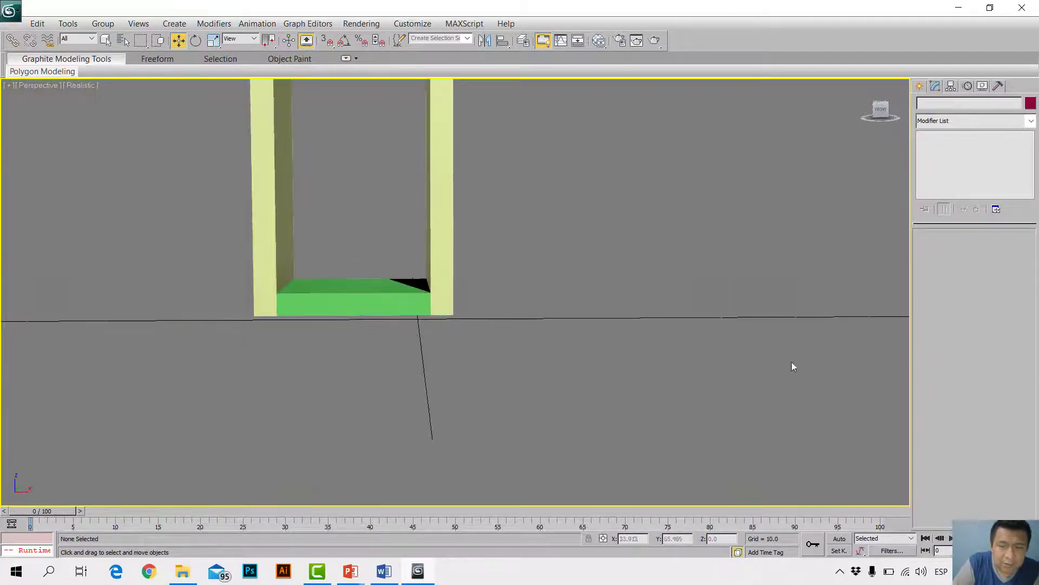
key("alt+w")
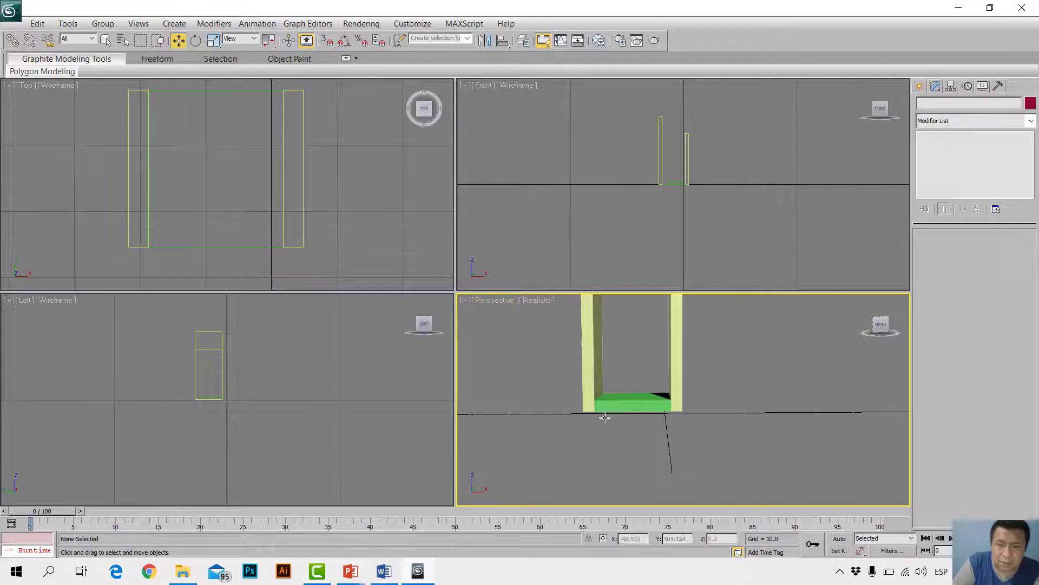
Step: Maximize the Front view and region-zoom onto the two side panels and the base
left_click(613, 187)
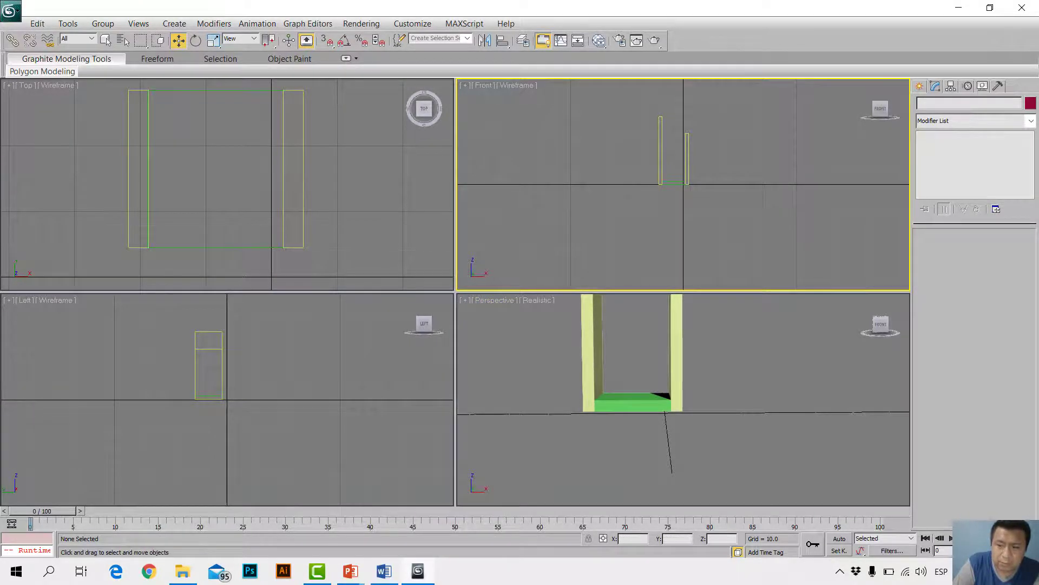
key("alt+w")
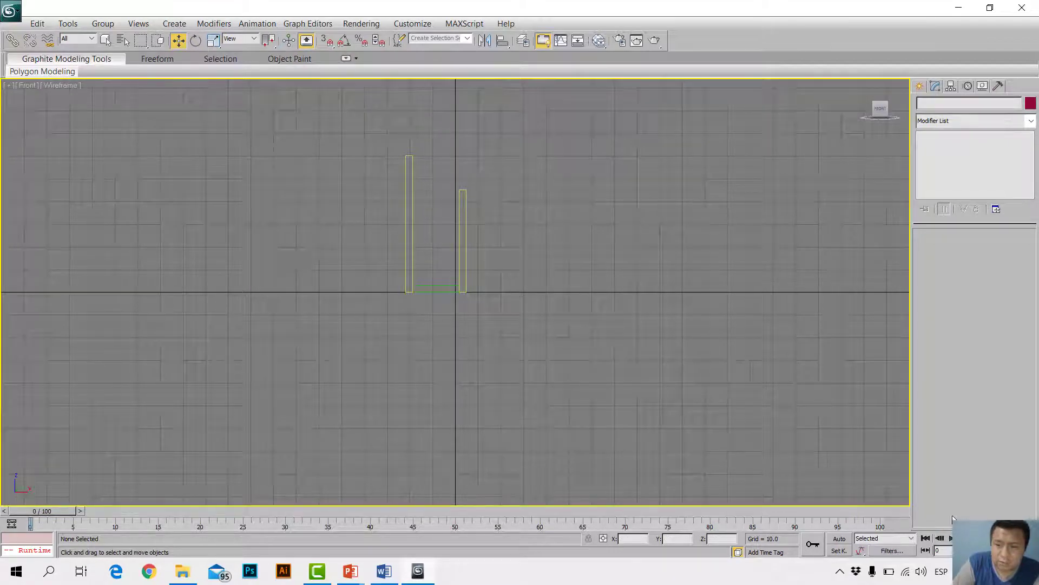
key("ctrl+w")
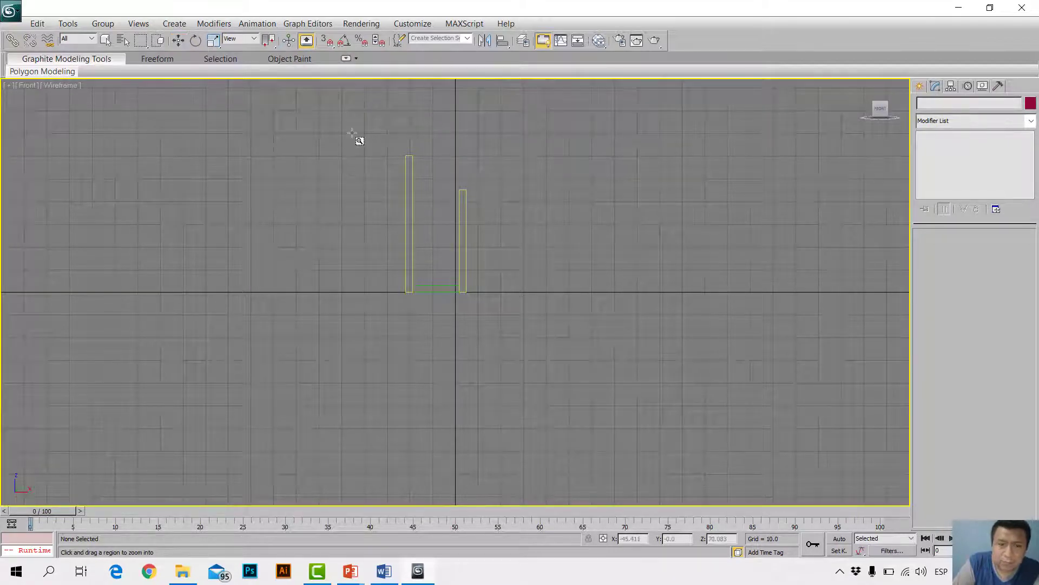
left_click_drag(352, 132, 544, 353)
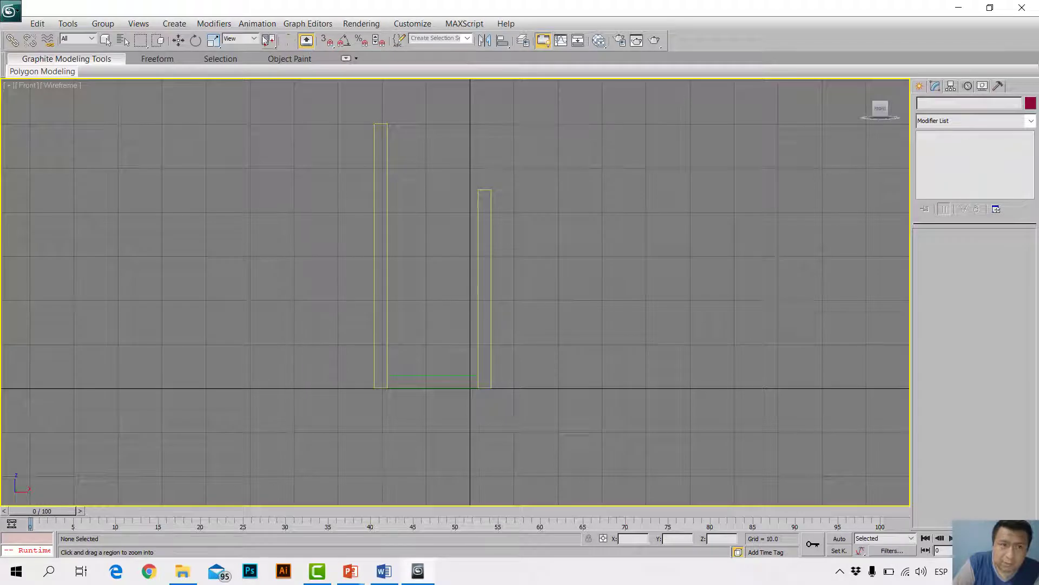
Step: Shift-clone the base box upward twice as shelves Box004 and Box005
left_click(180, 42)
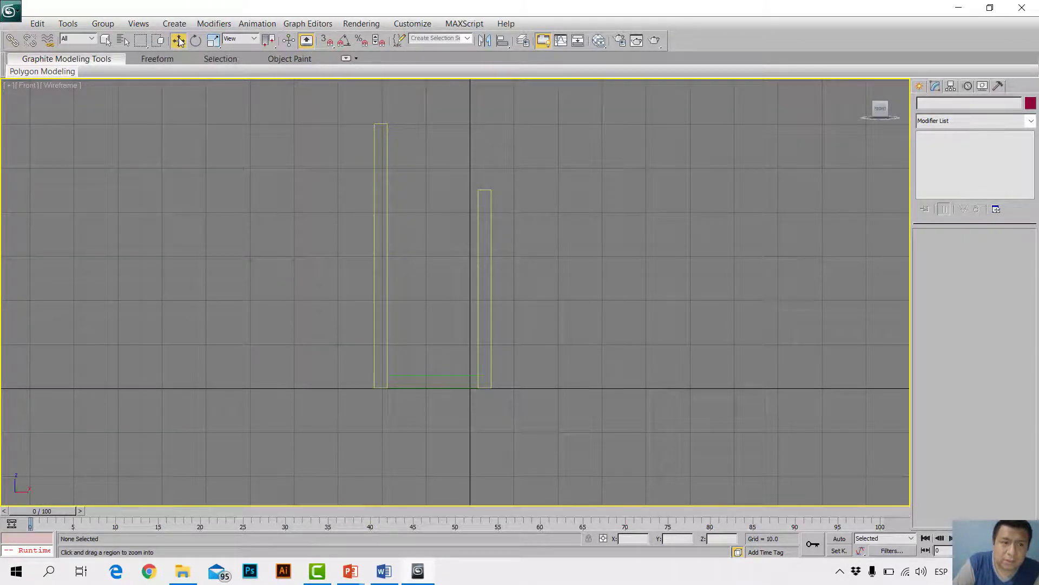
left_click(458, 376)
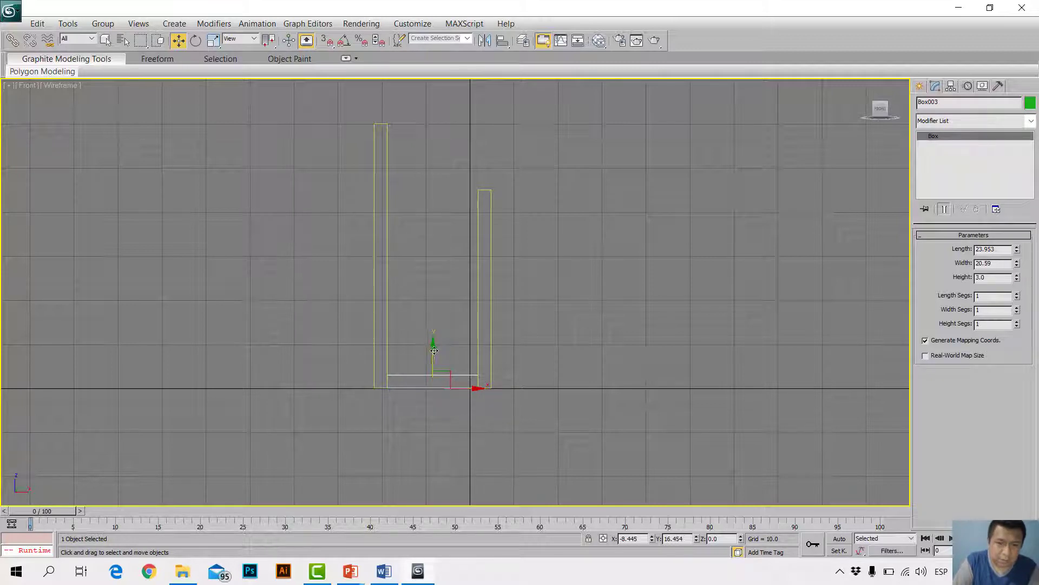
left_click_drag(431, 346, 433, 281, "shift")
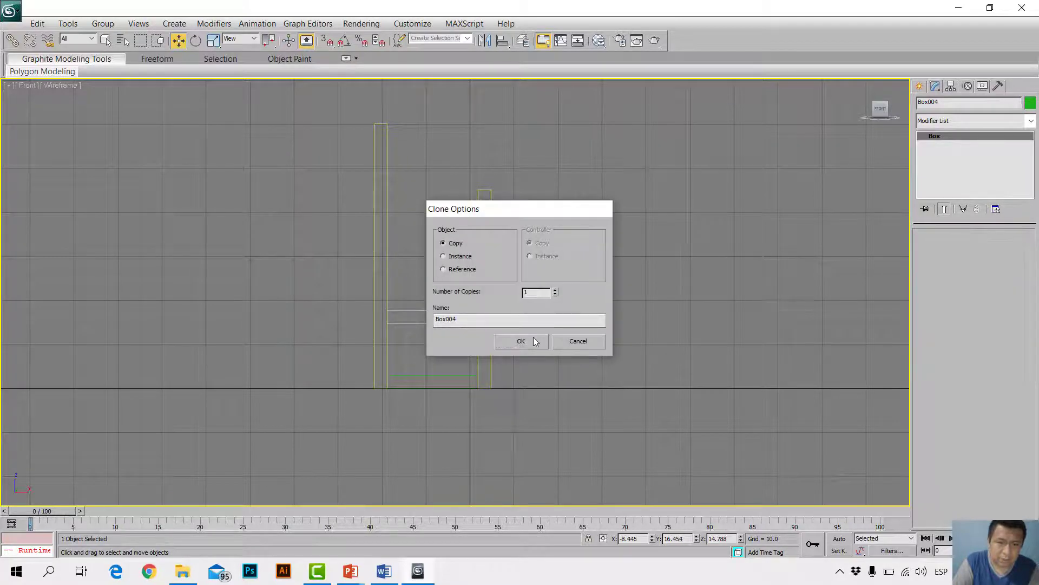
left_click(534, 336)
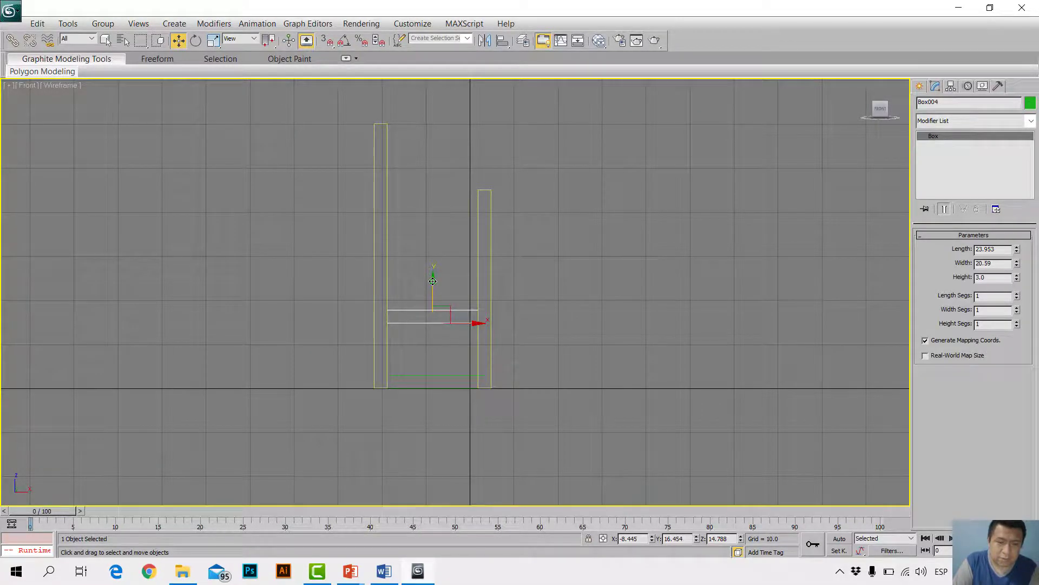
left_click_drag(433, 281, 442, 215, "shift")
Step: Clone shelves Box006 and Box007 higher, the top one level with the taller panel
left_click(518, 341)
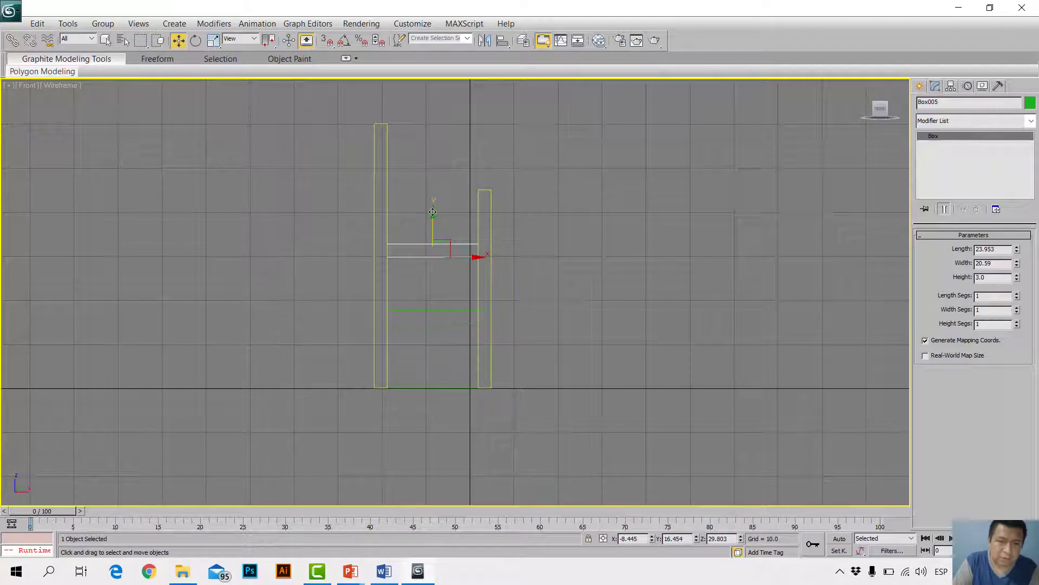
left_click_drag(433, 212, 440, 157, "shift")
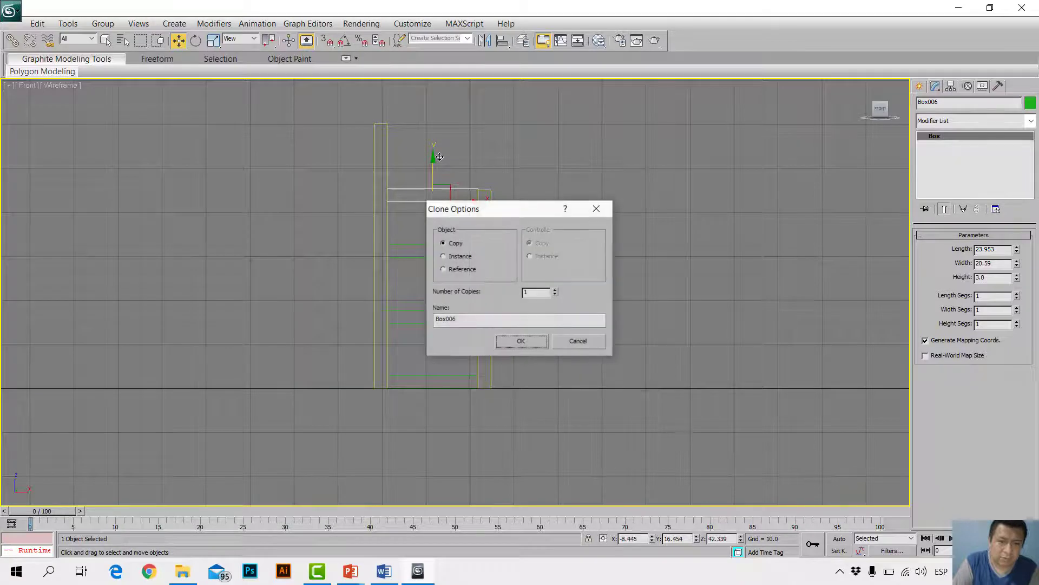
left_click(506, 339)
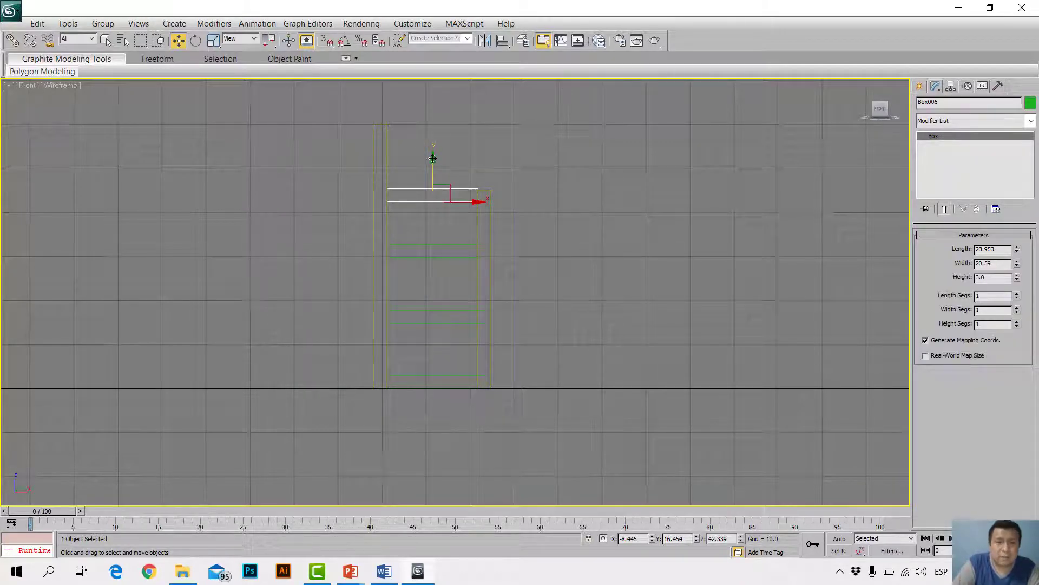
left_click_drag(433, 159, 435, 95)
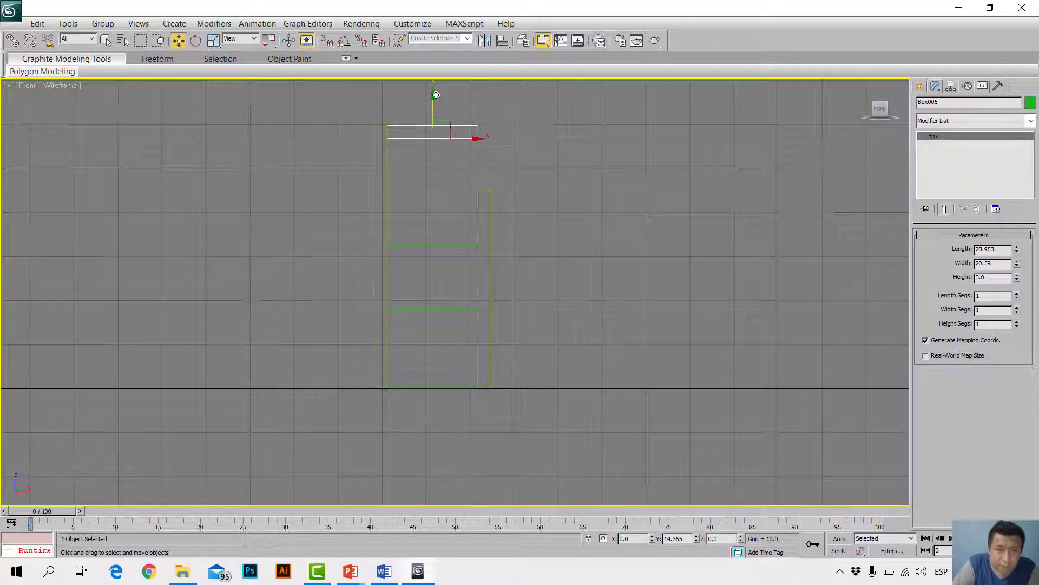
mouse_move(438, 103)
left_mouse_down()
mouse_move(447, 183)
mouse_move(441, 98)
left_mouse_up()
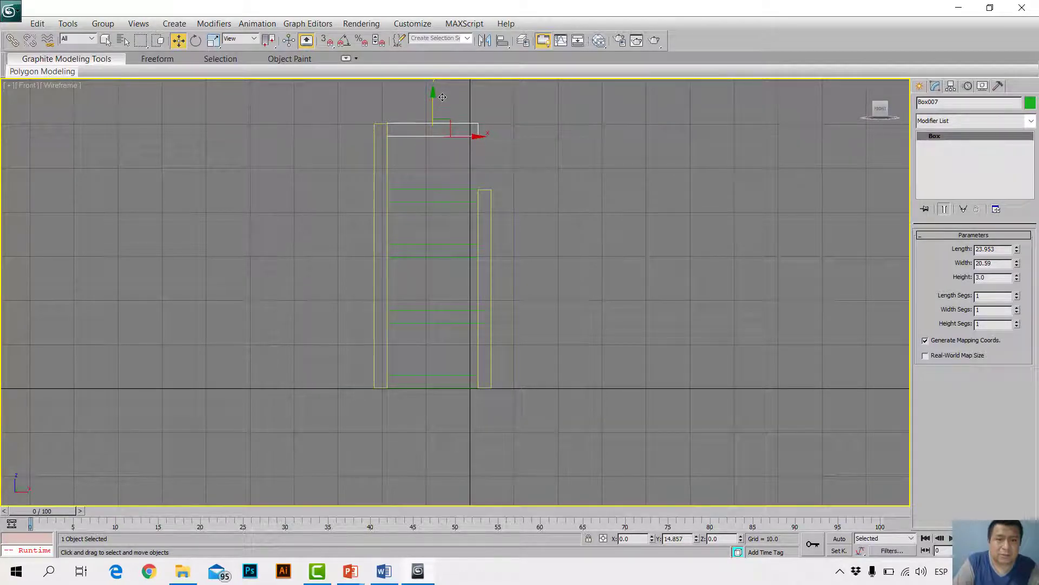
left_click_drag(442, 99, 442, 97, "shift")
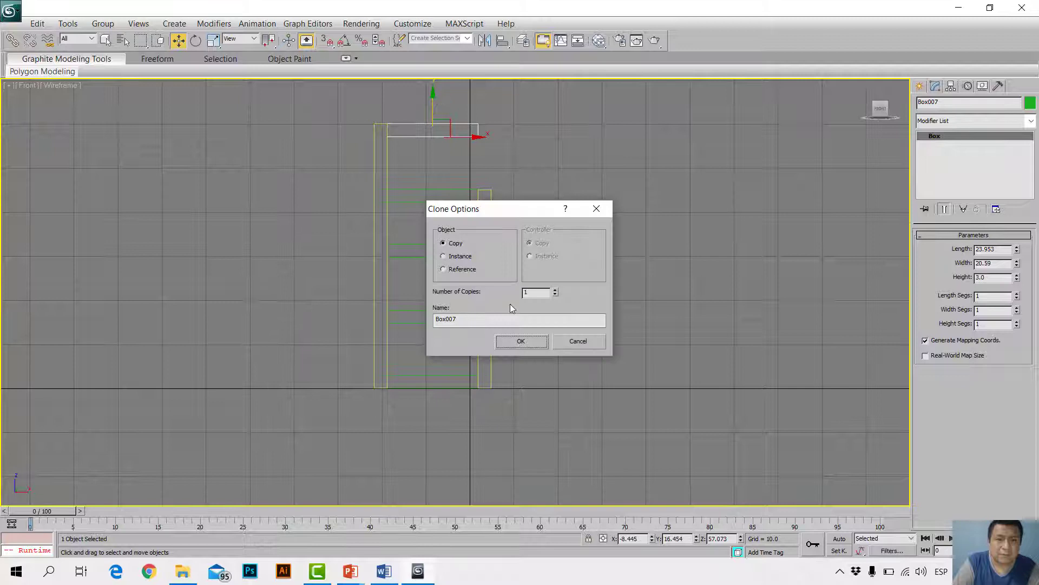
left_click(521, 341)
left_click(602, 303)
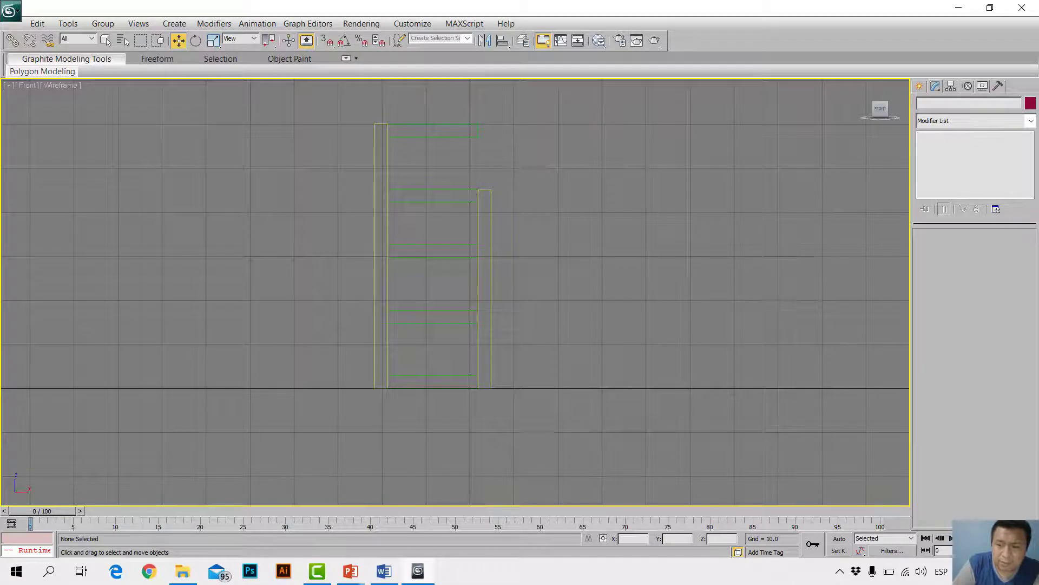
Step: Maximize the Perspective view, zoom out and orbit to an elevated three-quarter angle
key("alt+w")
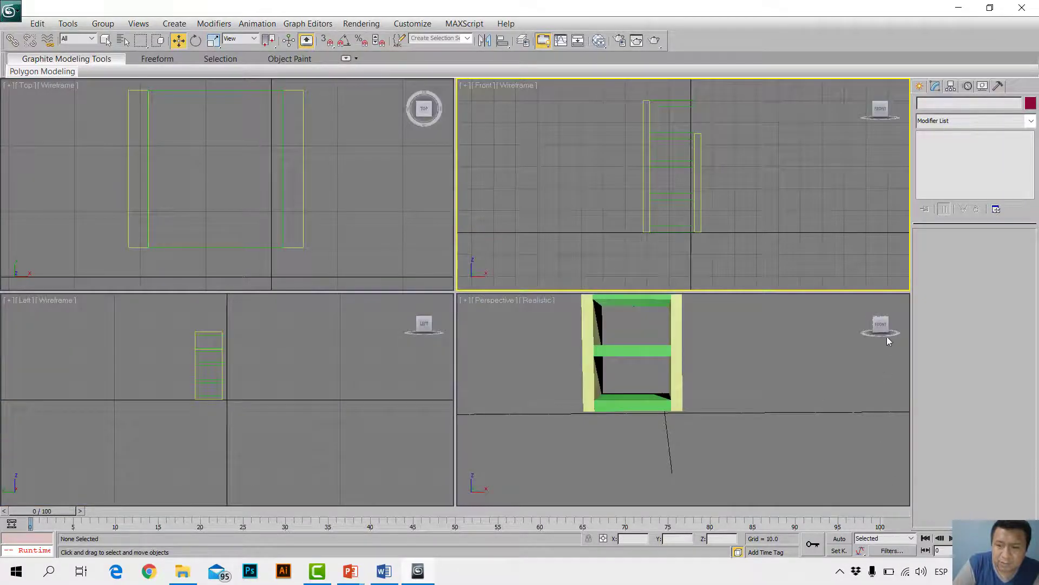
left_click(847, 390)
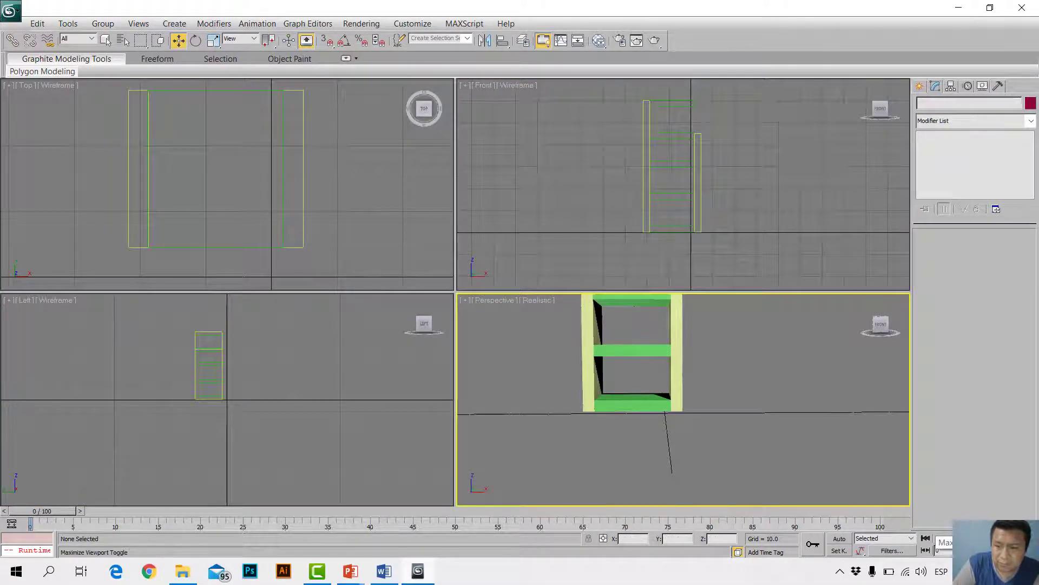
key("alt+w")
scroll(478, 212, "down", 4)
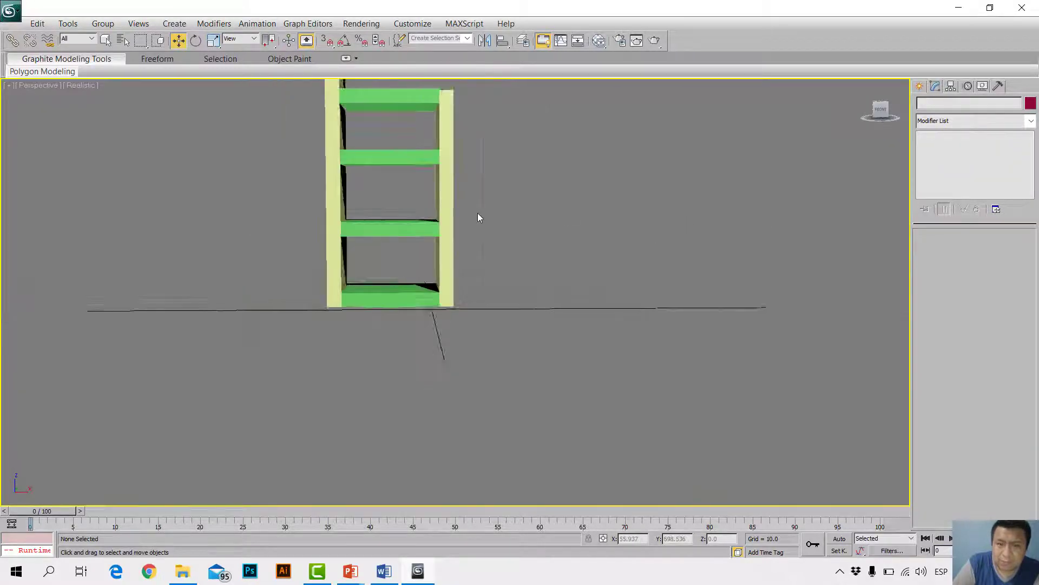
scroll(477, 213, "down", 2)
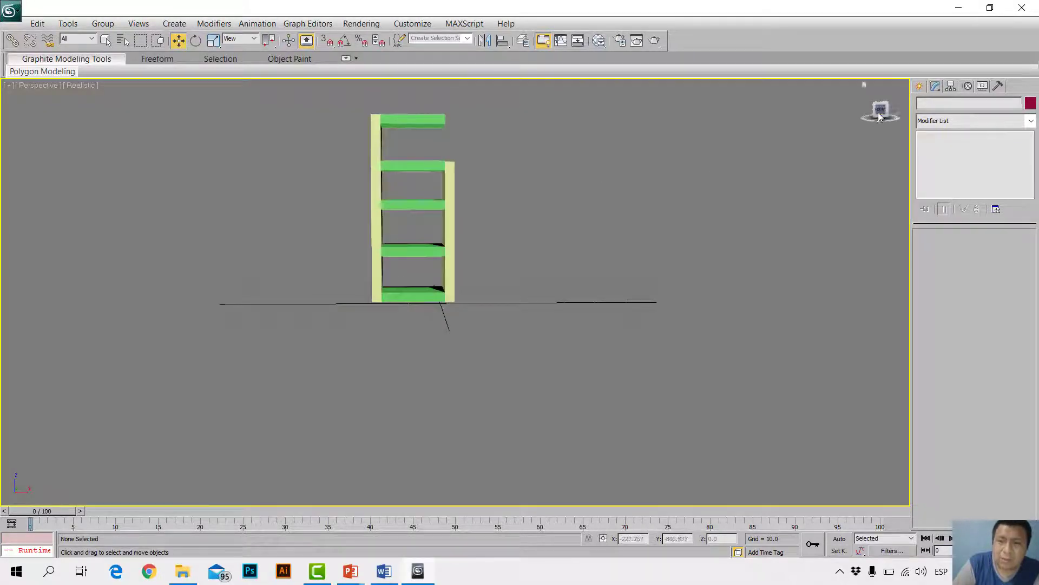
mouse_move(880, 116)
left_mouse_down()
mouse_move(866, 141)
mouse_move(888, 115)
mouse_move(879, 118)
left_mouse_up()
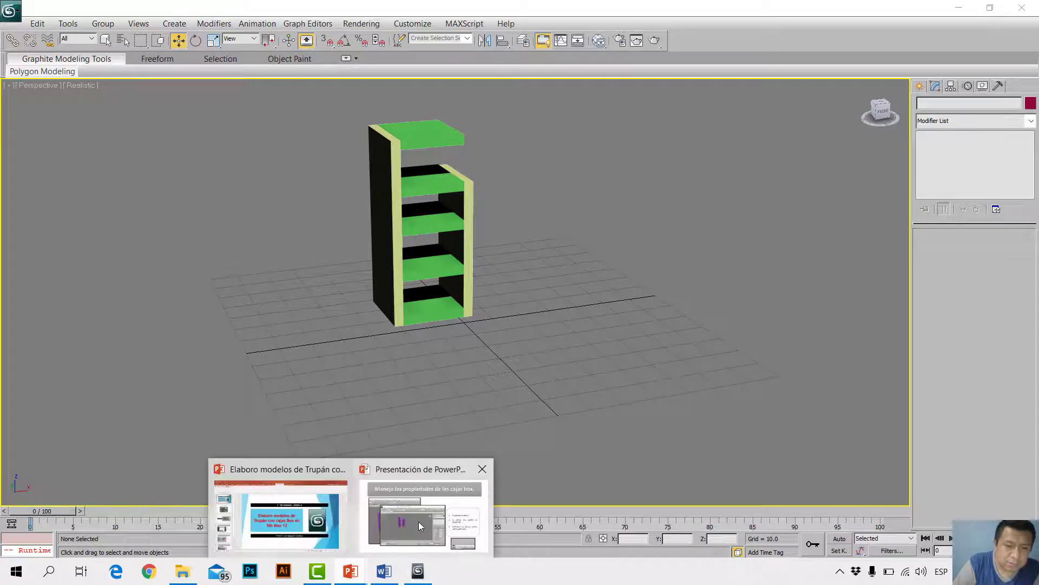
mouse_move(350, 572)
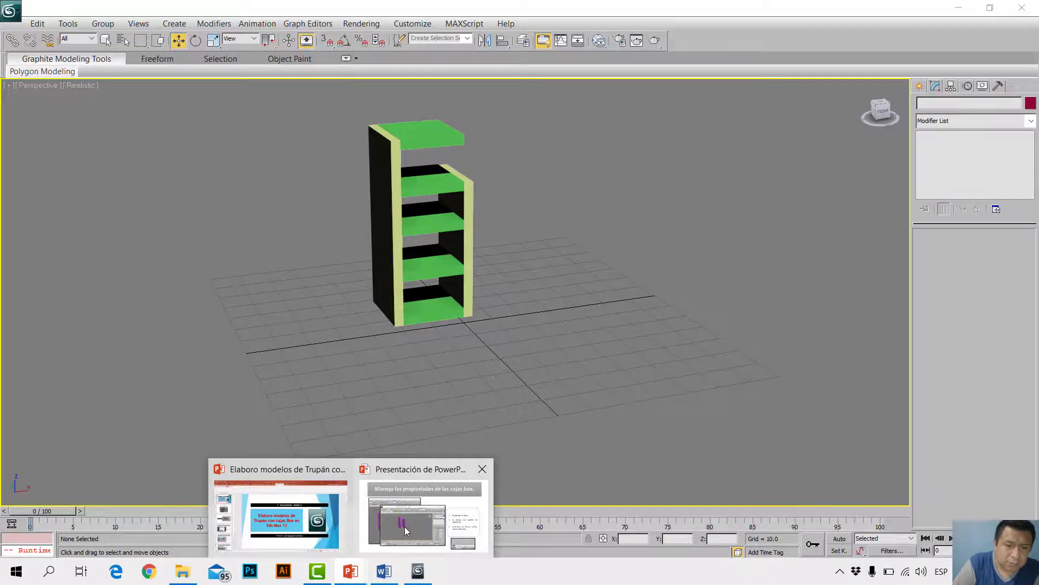
left_click(405, 525)
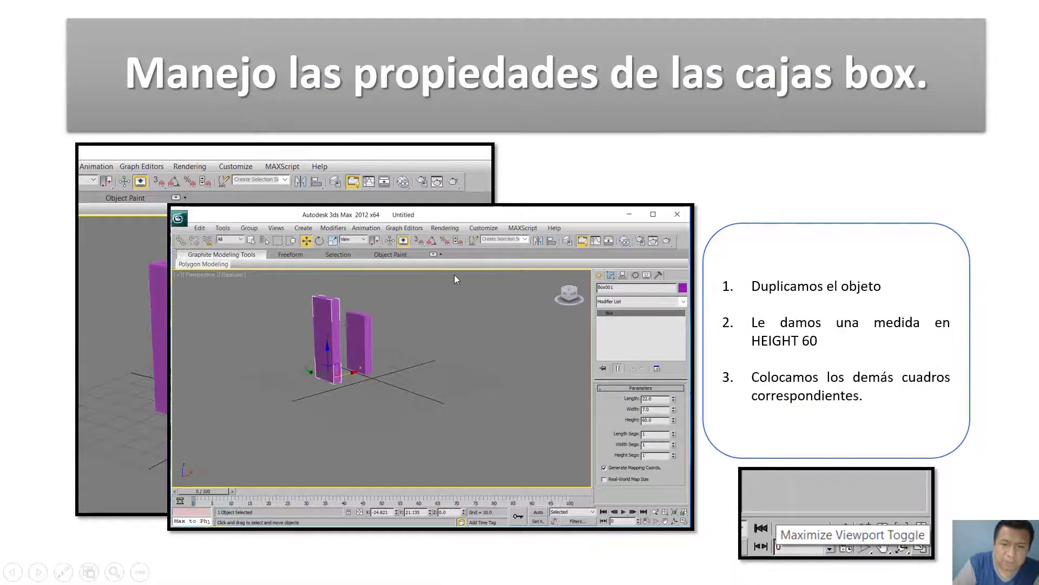
left_click(455, 276)
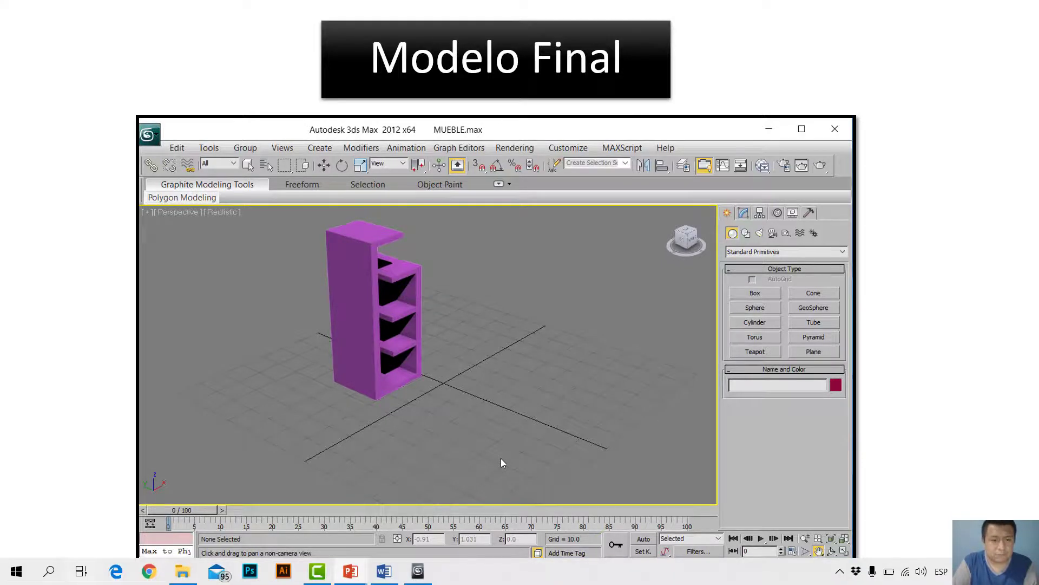
key("super+Tab")
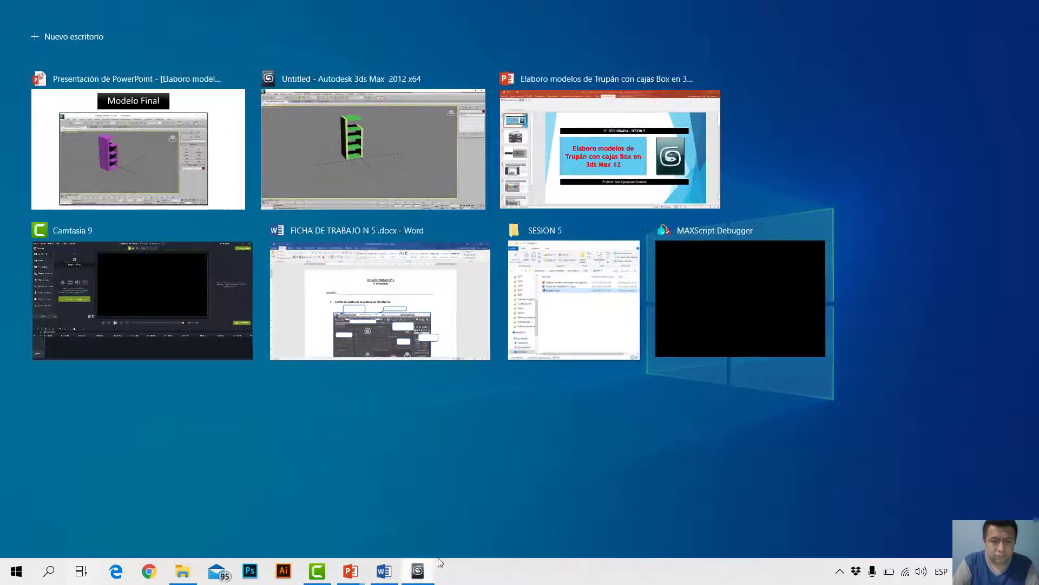
left_click(428, 573)
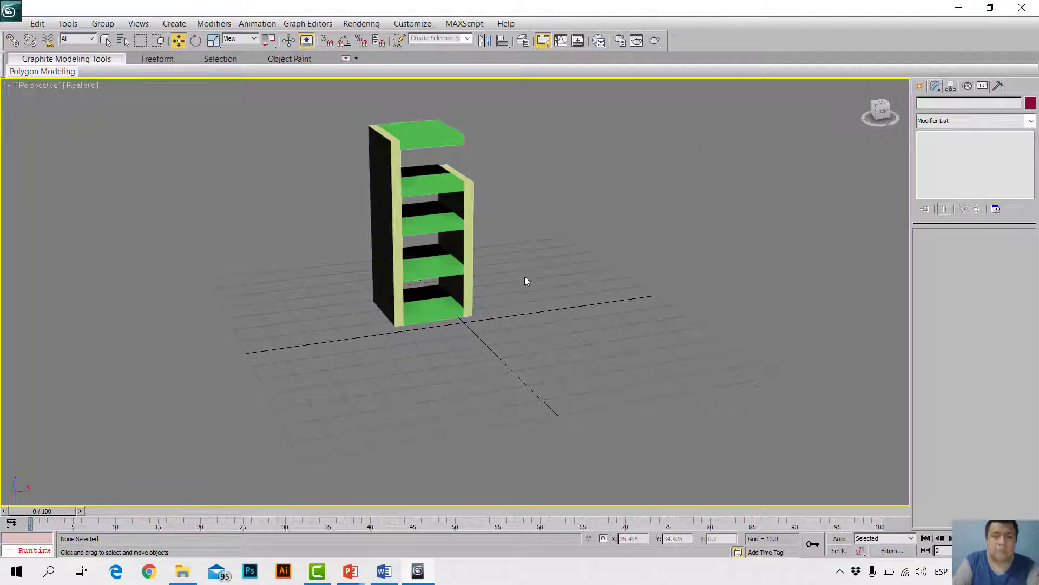
Step: Narrow top piece Box007 to width 10.0 and slide it left against the side panel
left_click(437, 144)
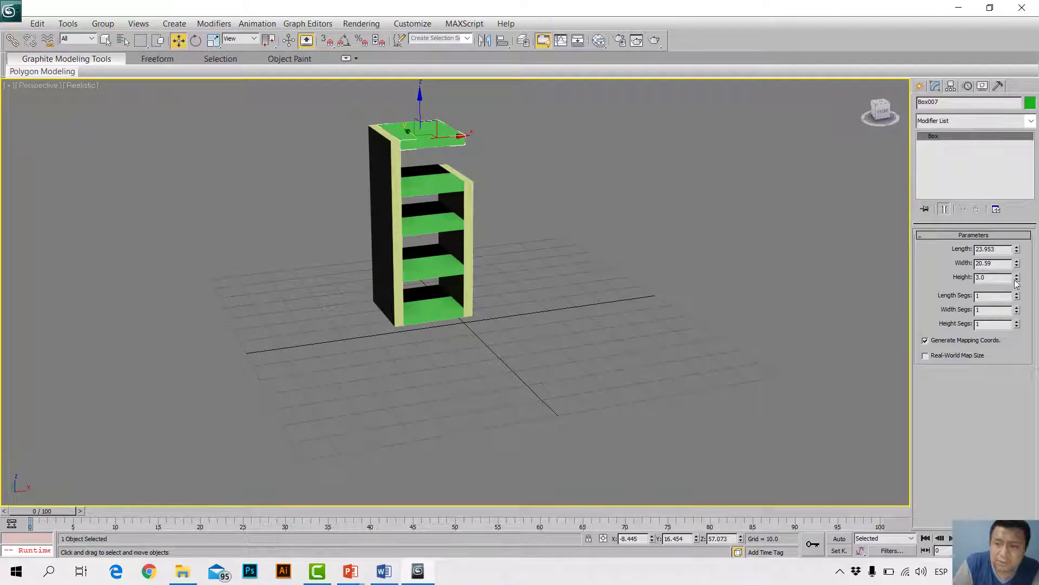
left_click_drag(999, 250, 961, 247)
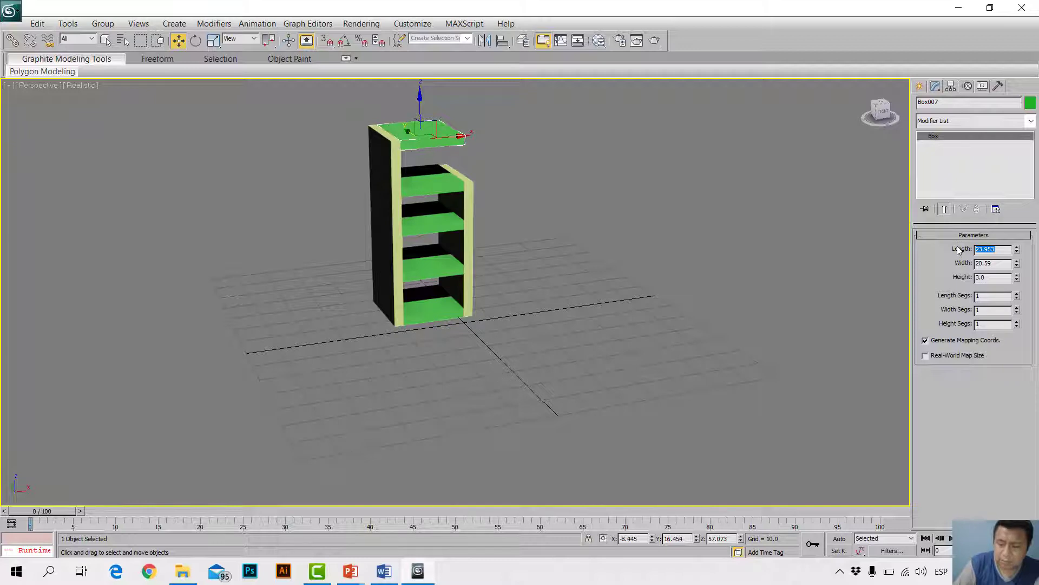
type("10")
key("Return")
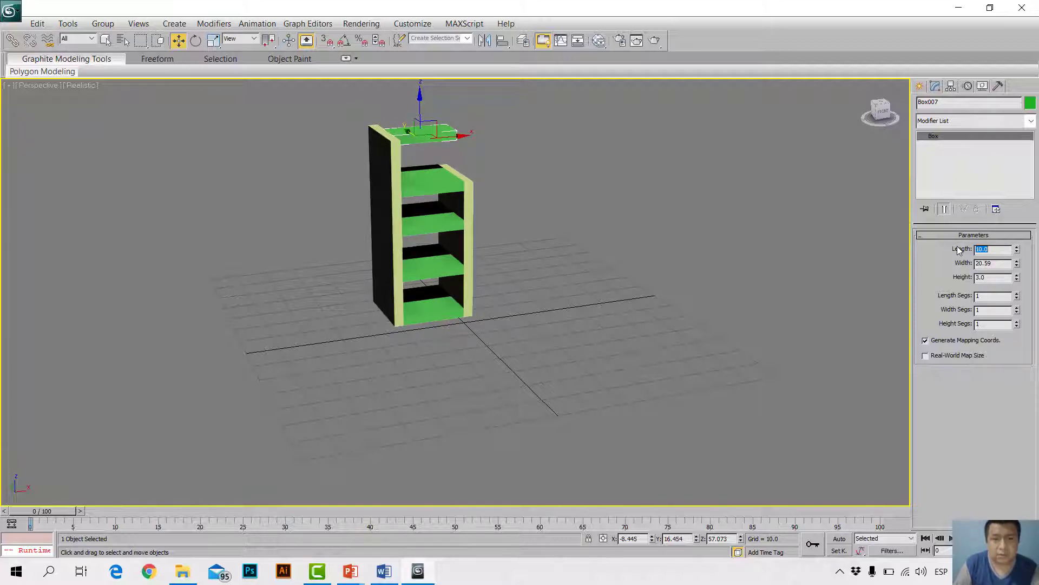
left_click(679, 199)
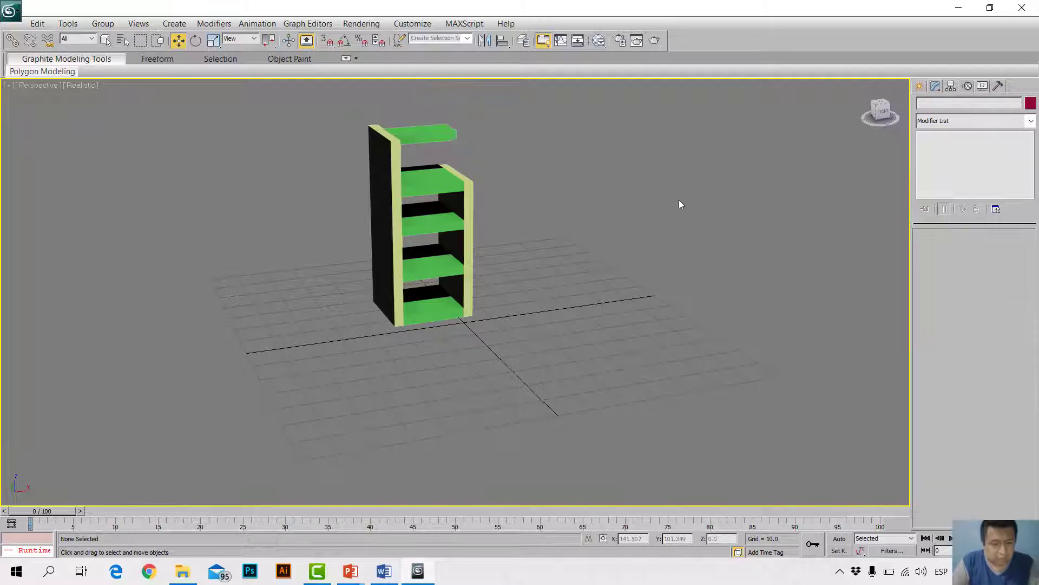
key("ctrl+z")
key("ctrl+z")
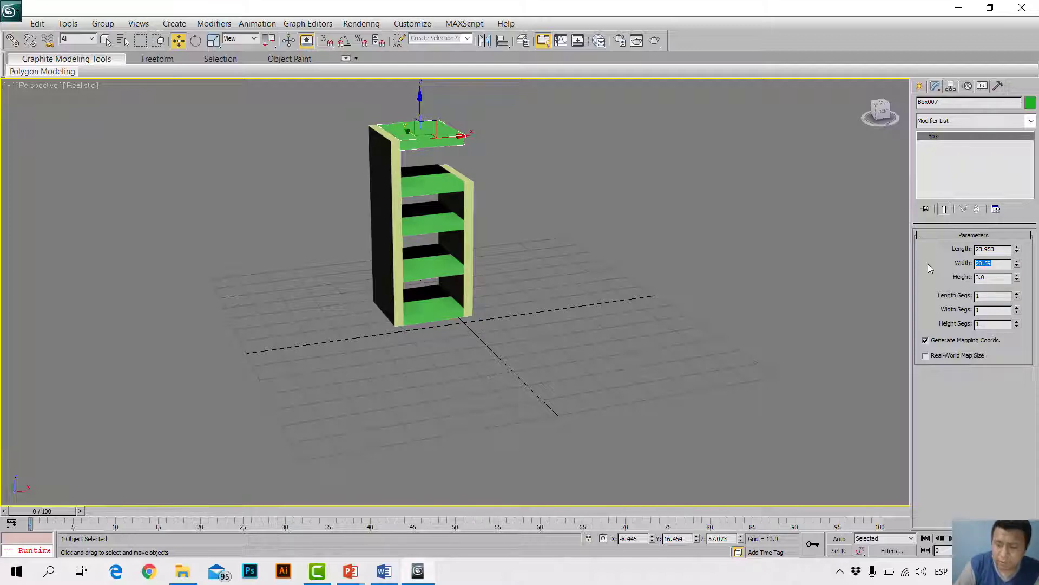
type("10")
key("Return")
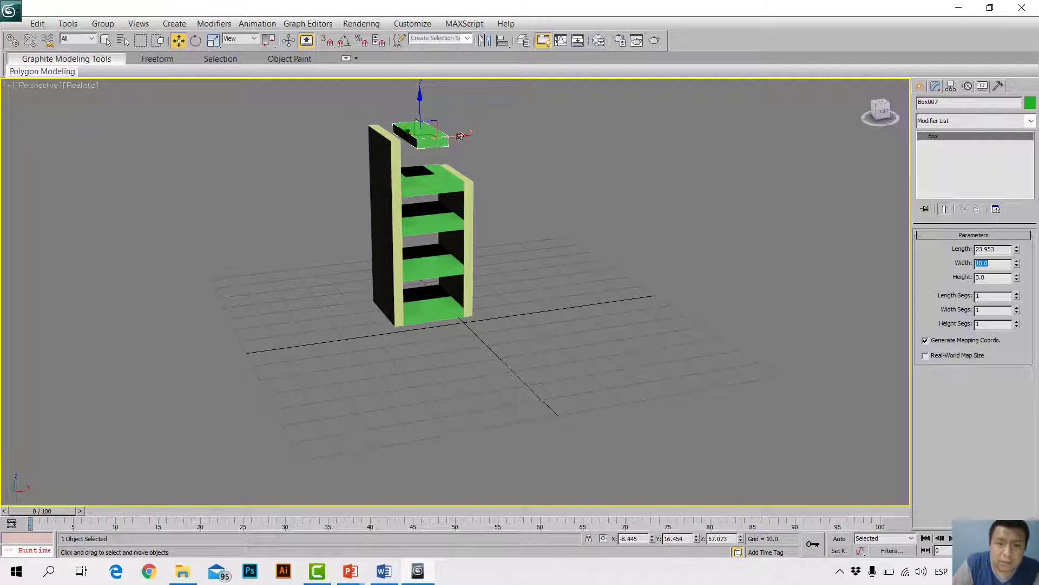
left_click_drag(465, 137, 448, 137)
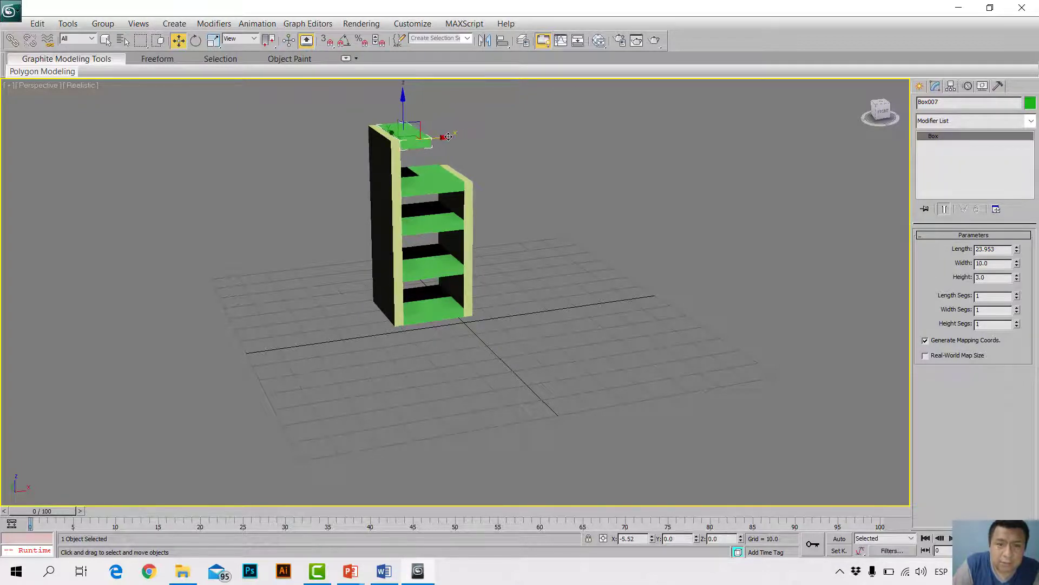
Step: Set the Width of shelves Box006 and Box005 to 10.0
left_click(439, 189)
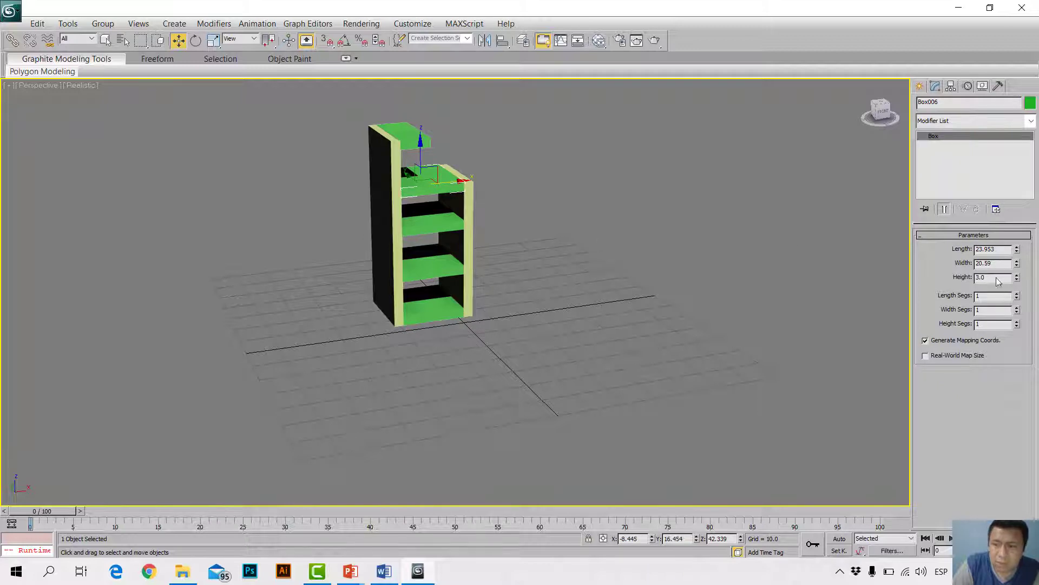
double_click(988, 264)
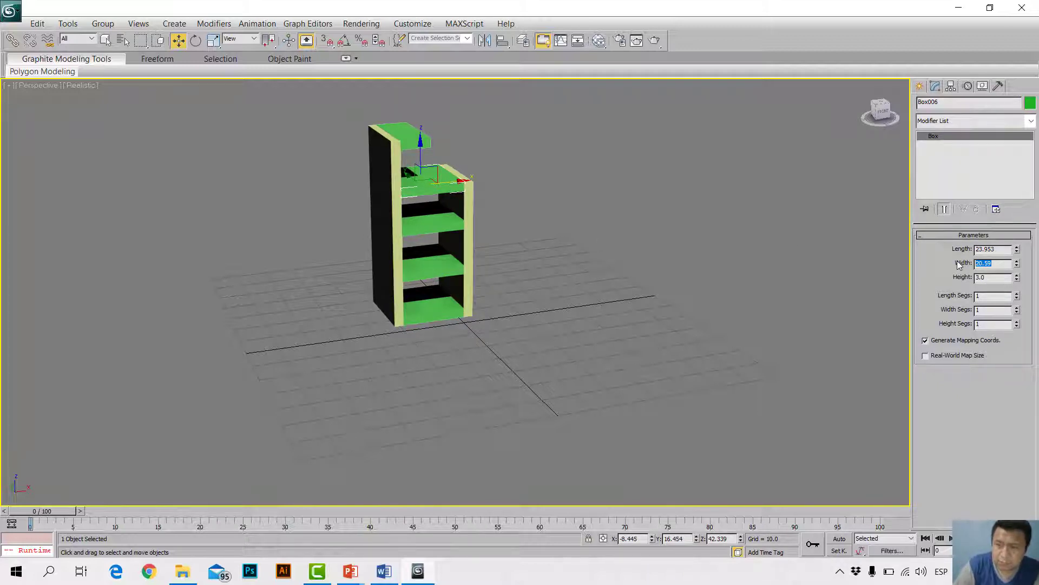
type("10")
key("Return")
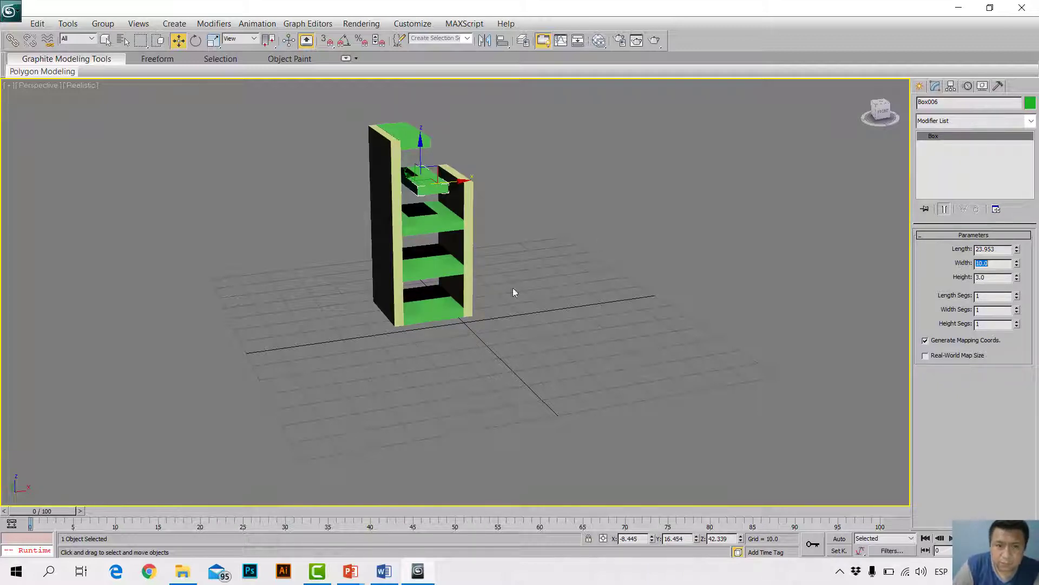
left_click(440, 226)
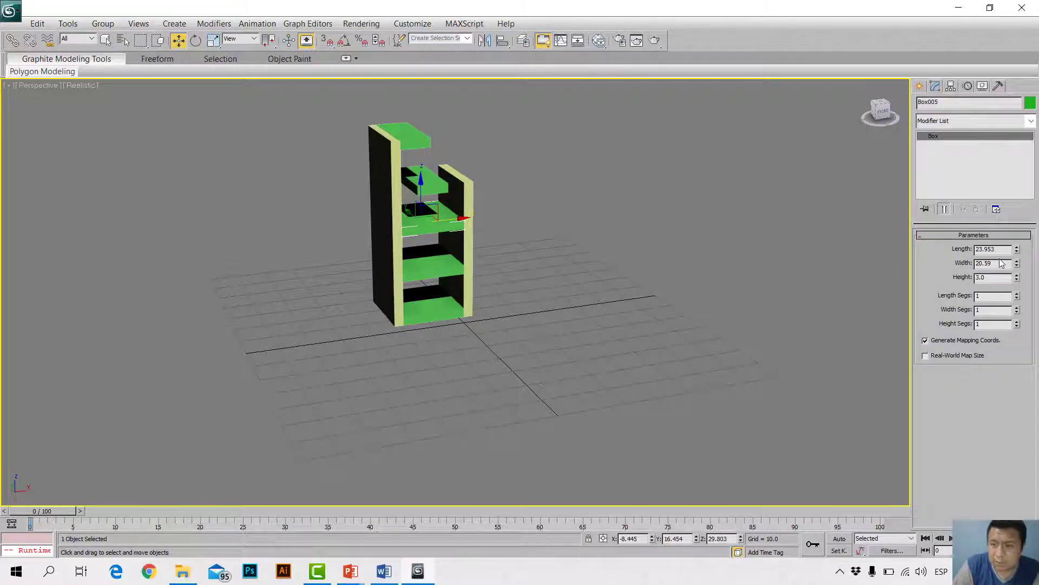
double_click(978, 263)
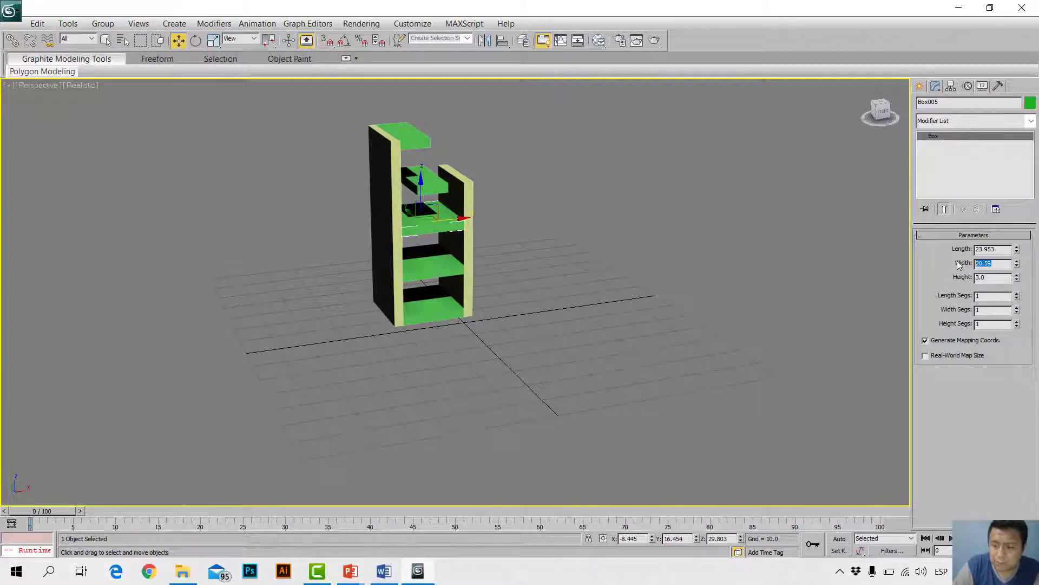
type("10")
key("Return")
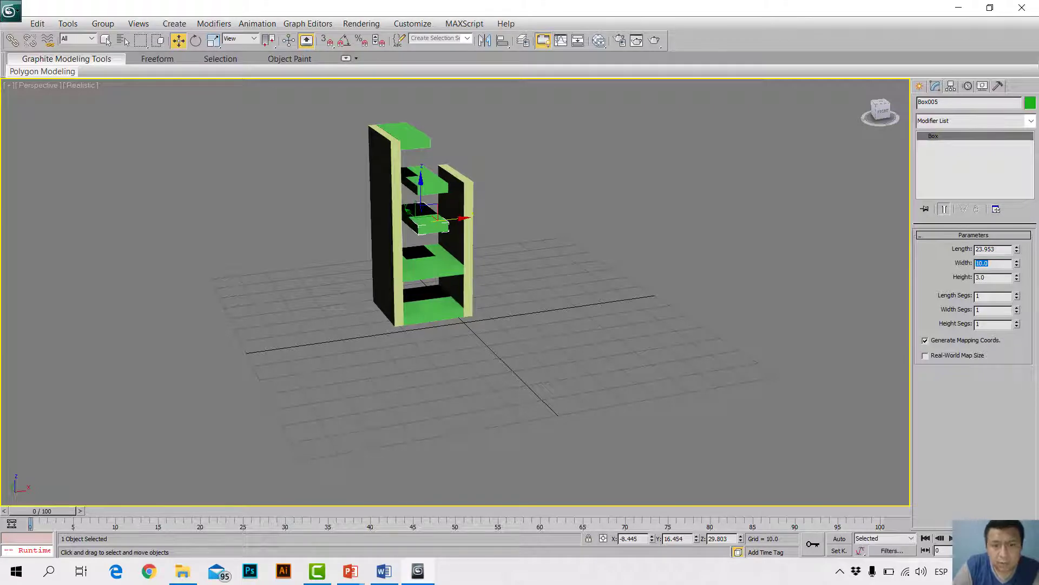
Step: Widen Box007, Box006, Box005 and Box004 to 12.0
left_click(423, 137)
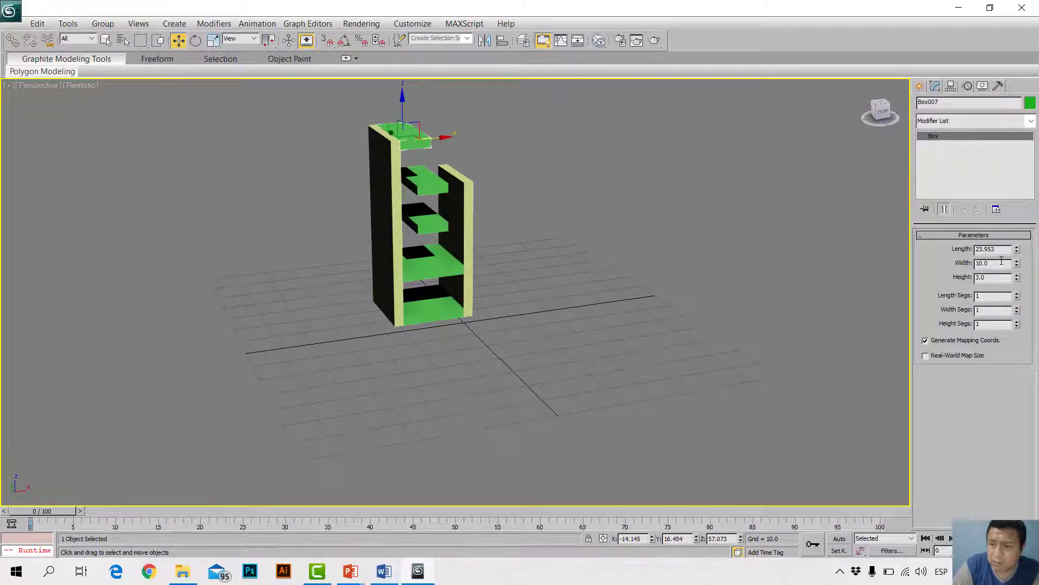
type("12")
key("Return")
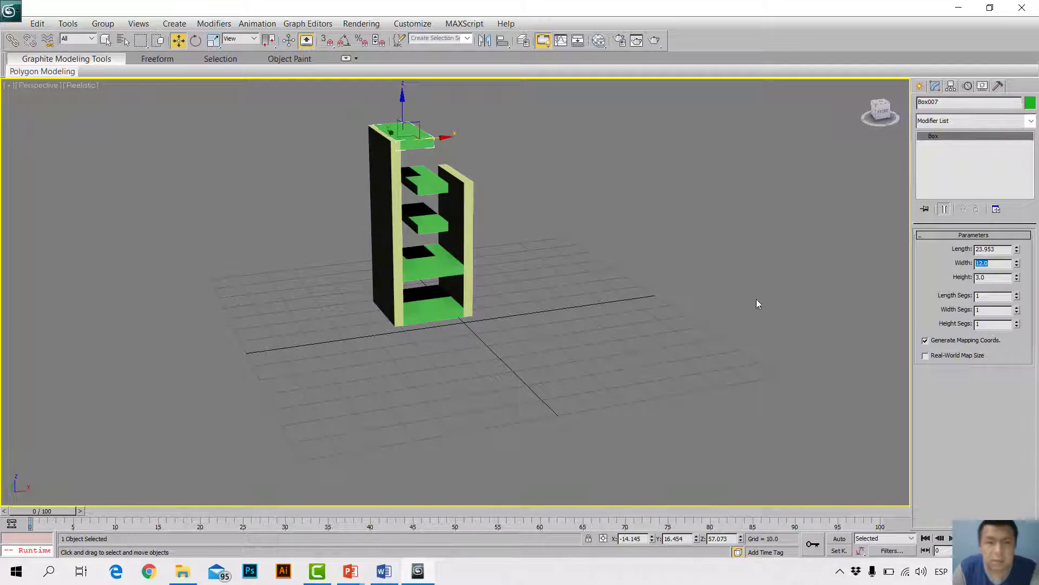
left_click(429, 192)
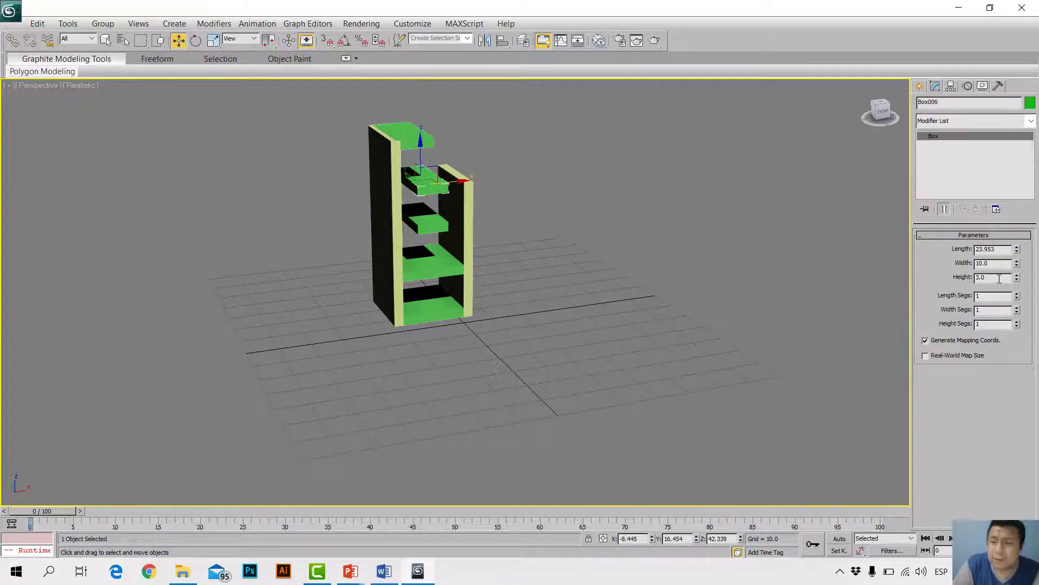
type("12")
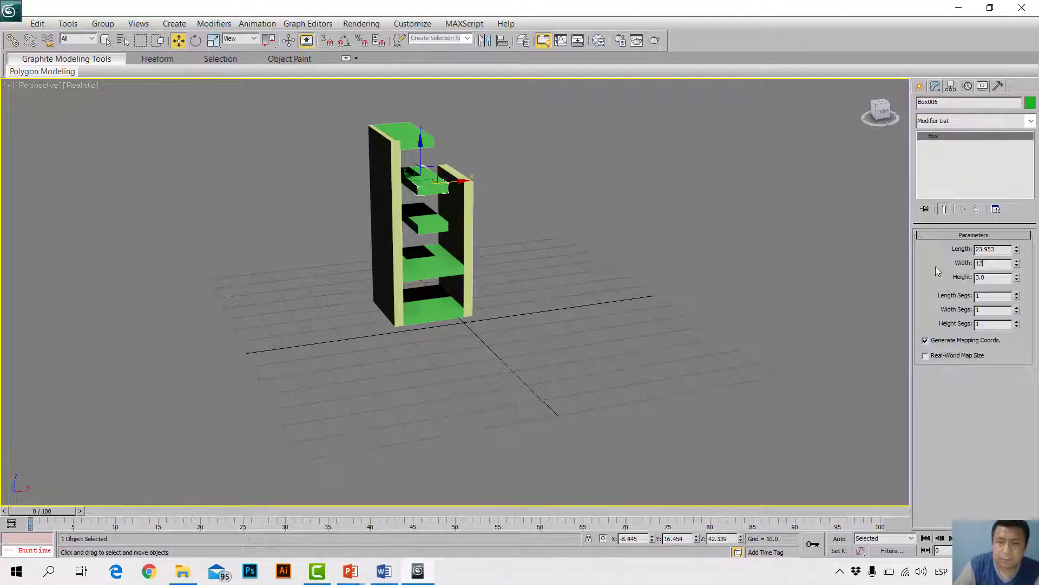
key("Return")
left_click(406, 211)
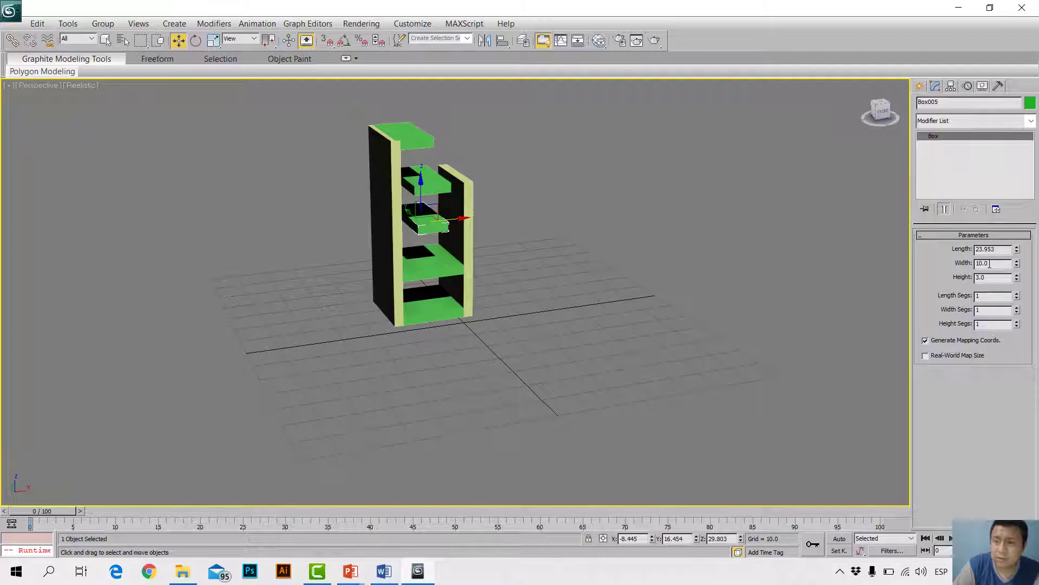
type("12")
key("Return")
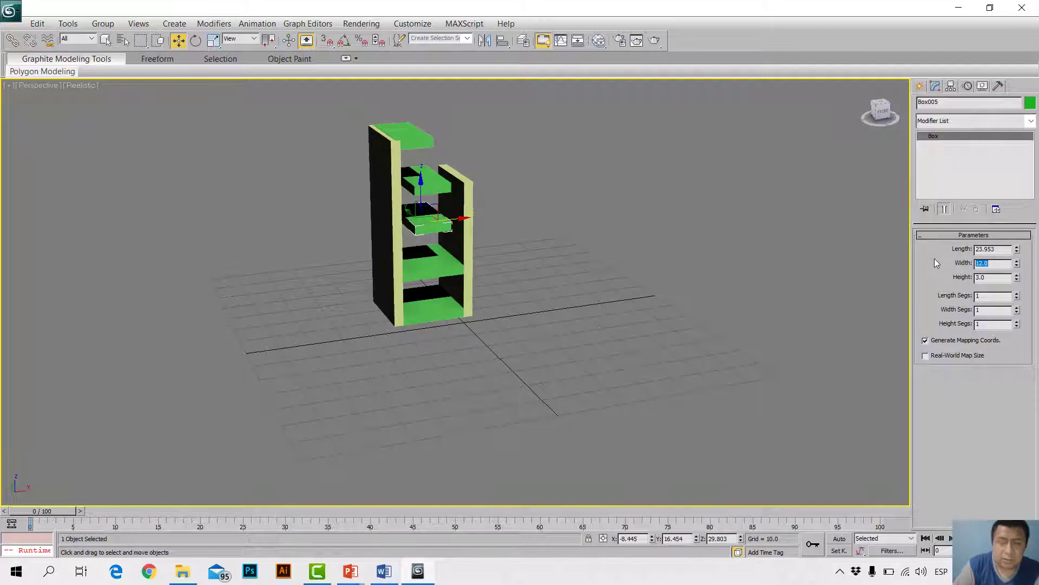
left_click(442, 259)
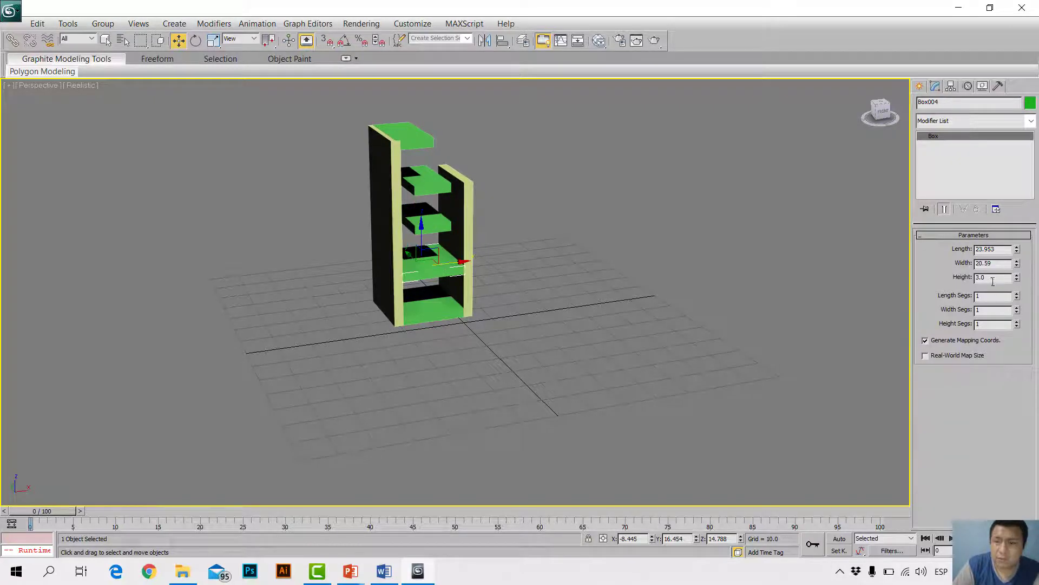
left_click(903, 269)
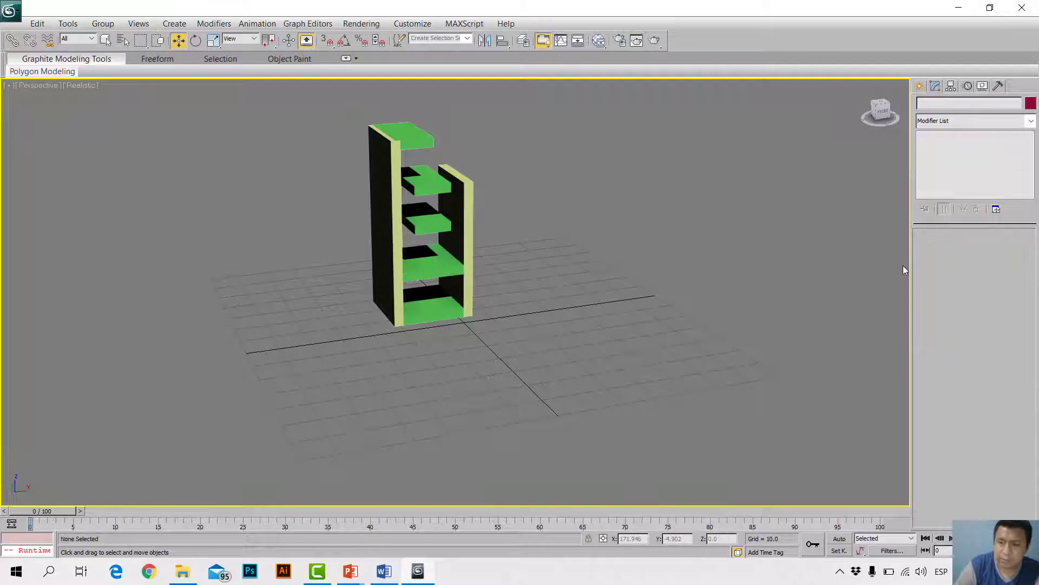
left_click(441, 259)
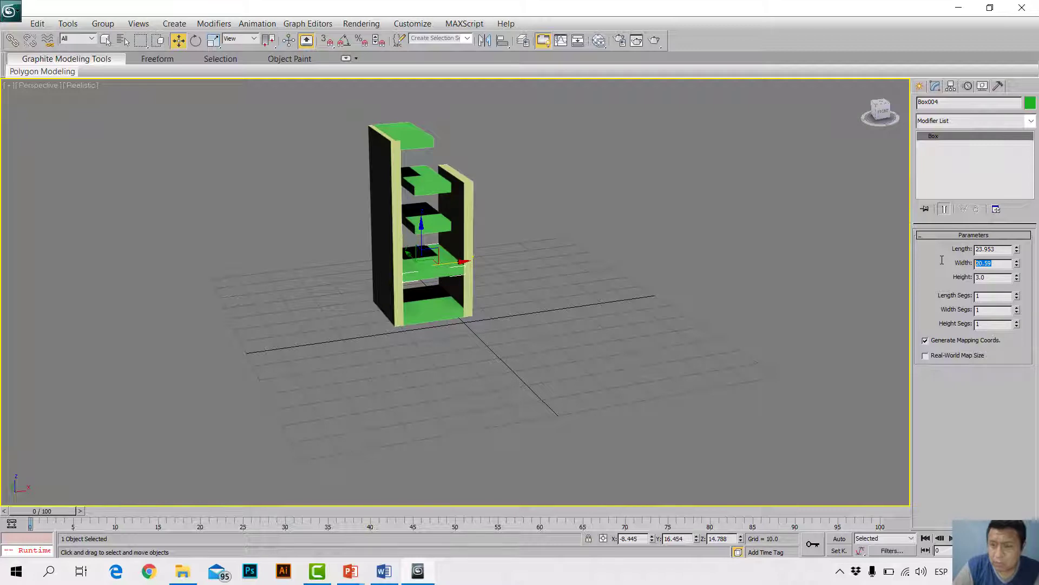
type("12")
key("Return")
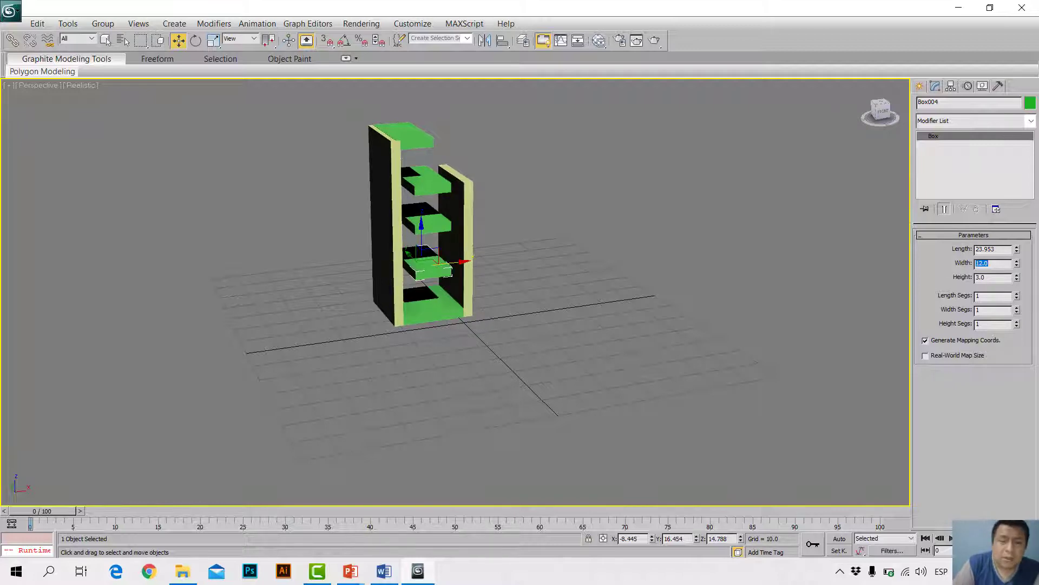
Step: Slide shelves Box006, Box005 and Box004 sideways against the shorter side panel
left_click(435, 184)
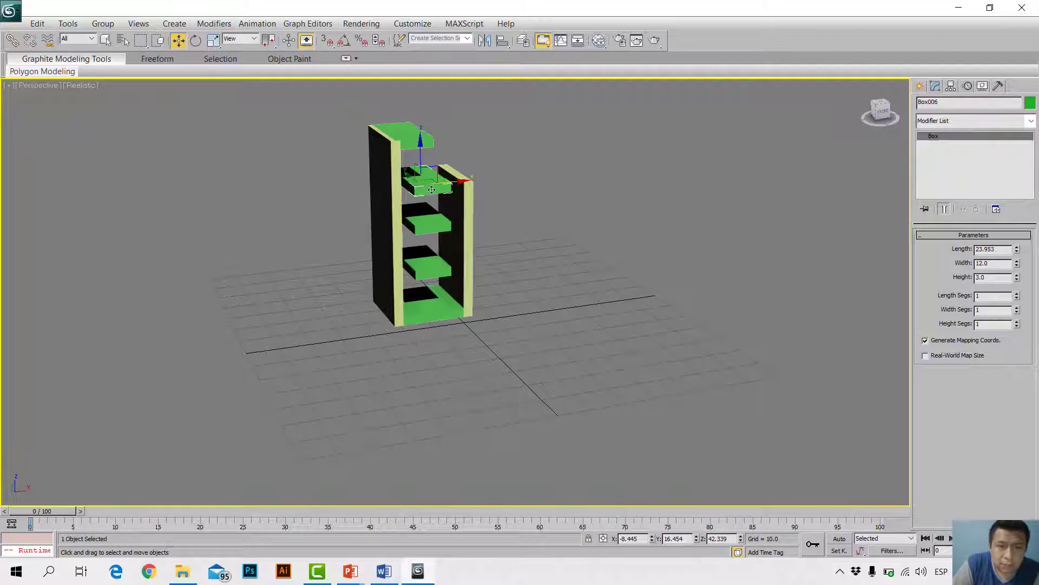
left_click_drag(432, 188, 445, 186)
left_click_drag(427, 225, 439, 225)
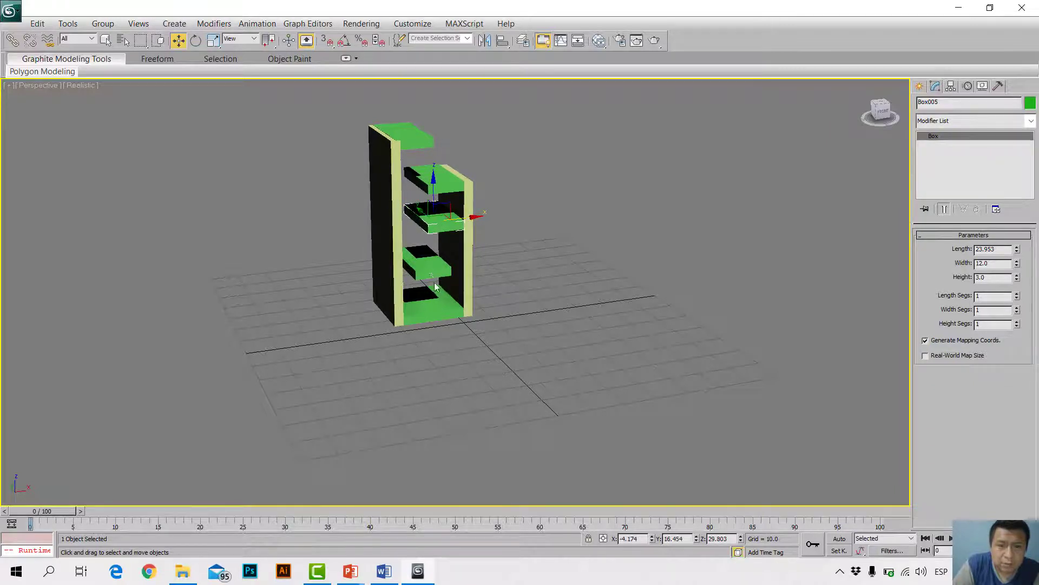
left_click(463, 262)
left_click_drag(463, 262, 475, 258)
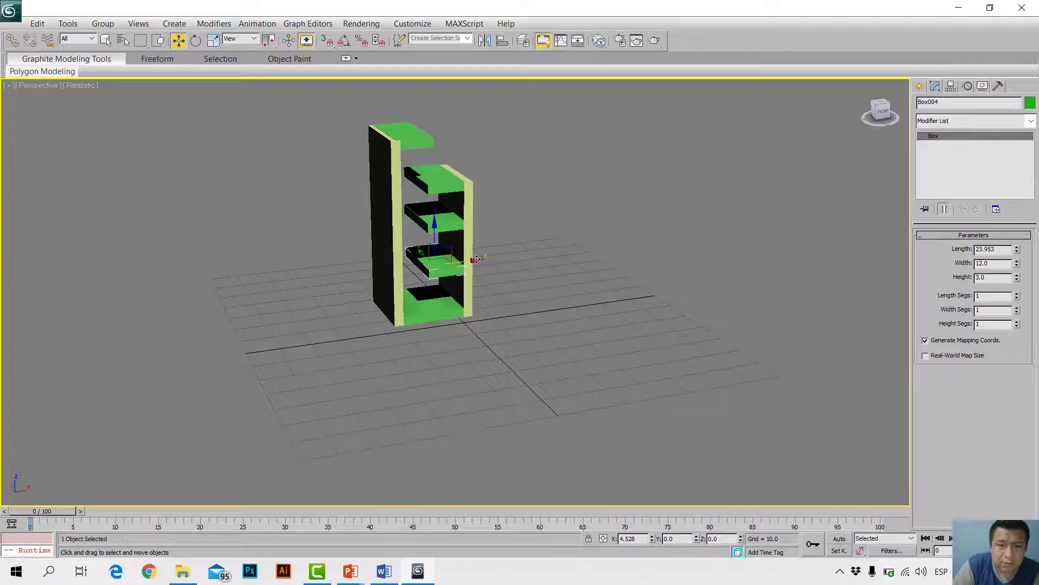
left_click(597, 275)
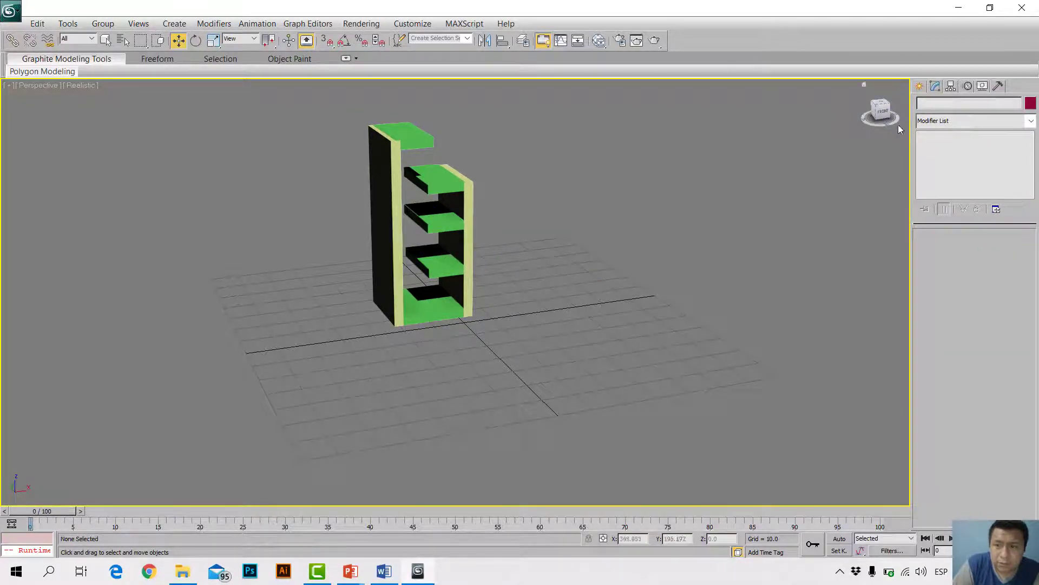
Step: Lower the middle shelf Box005 slightly, about 1 unit along Z
left_click(881, 110)
mouse_move(882, 110)
left_mouse_down()
mouse_move(898, 103)
mouse_move(883, 108)
left_mouse_up()
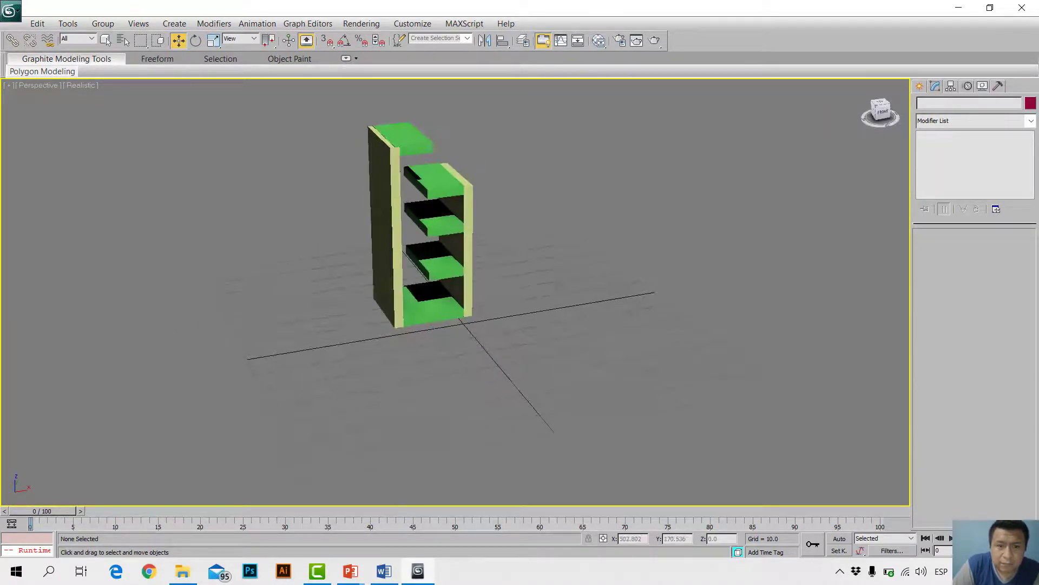
left_click(452, 264)
left_click(435, 224)
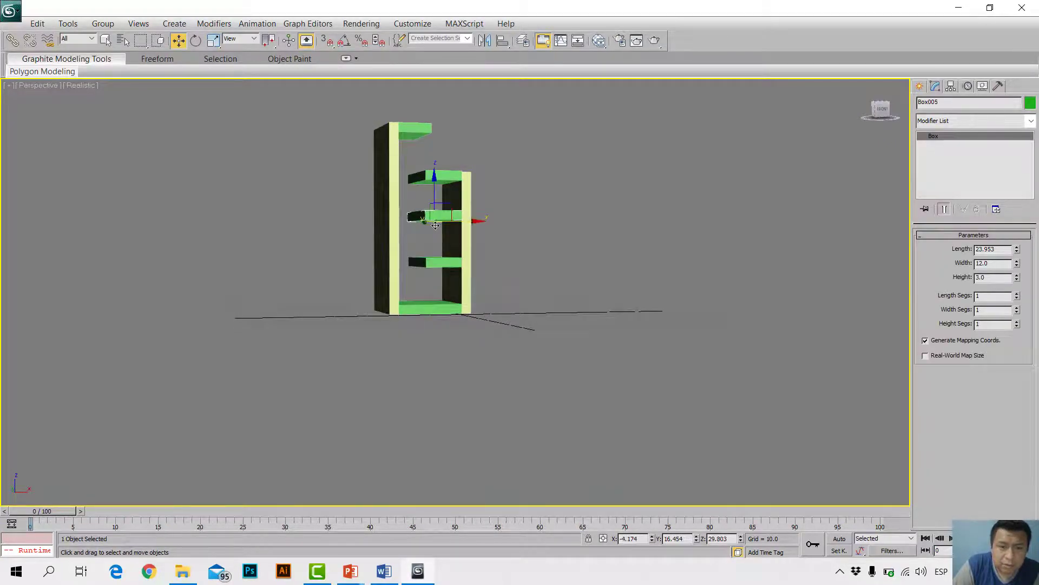
left_click(441, 261)
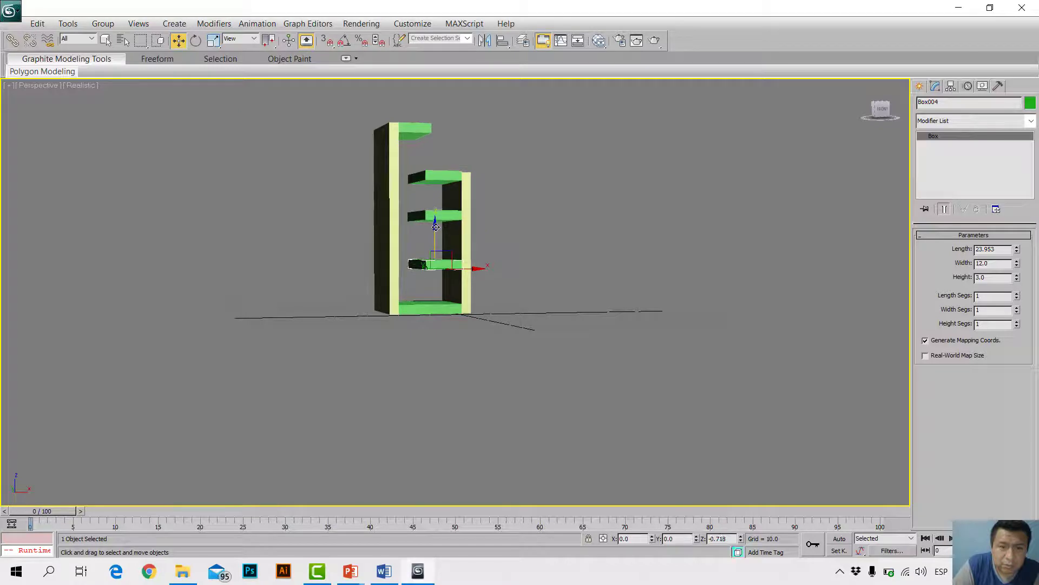
left_click(436, 217)
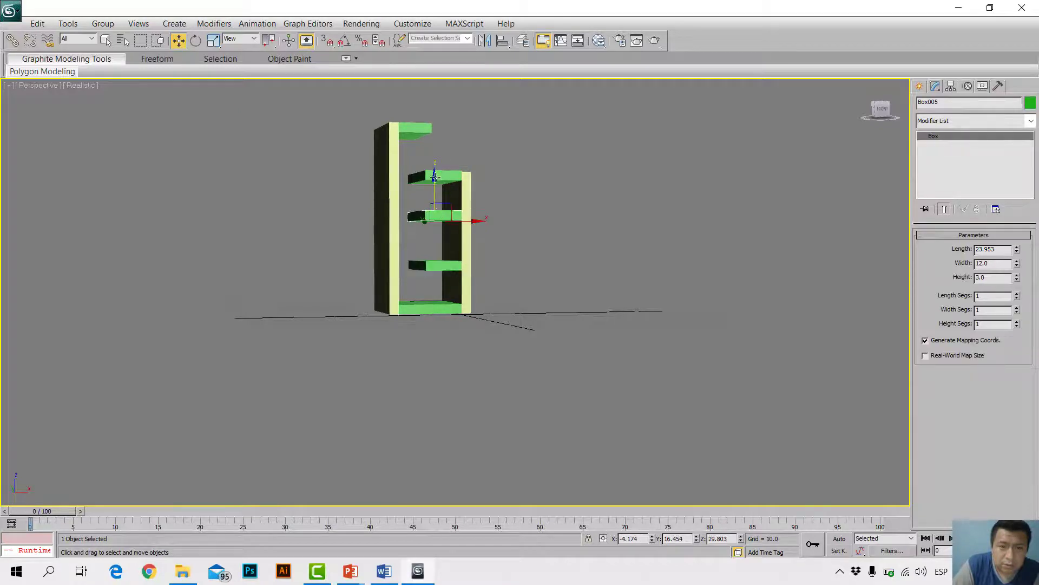
left_click_drag(435, 176, 437, 180)
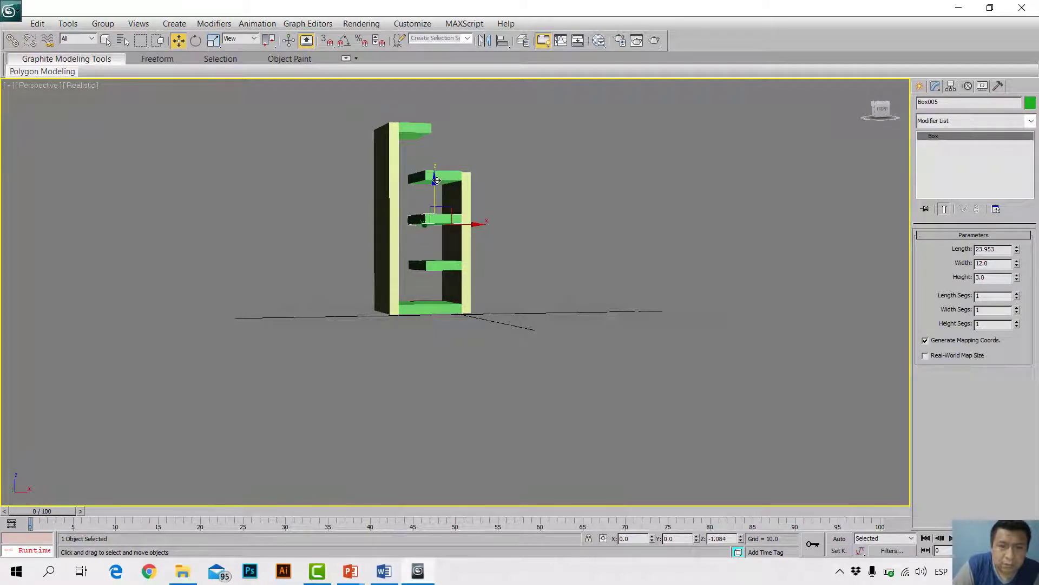
left_click(556, 215)
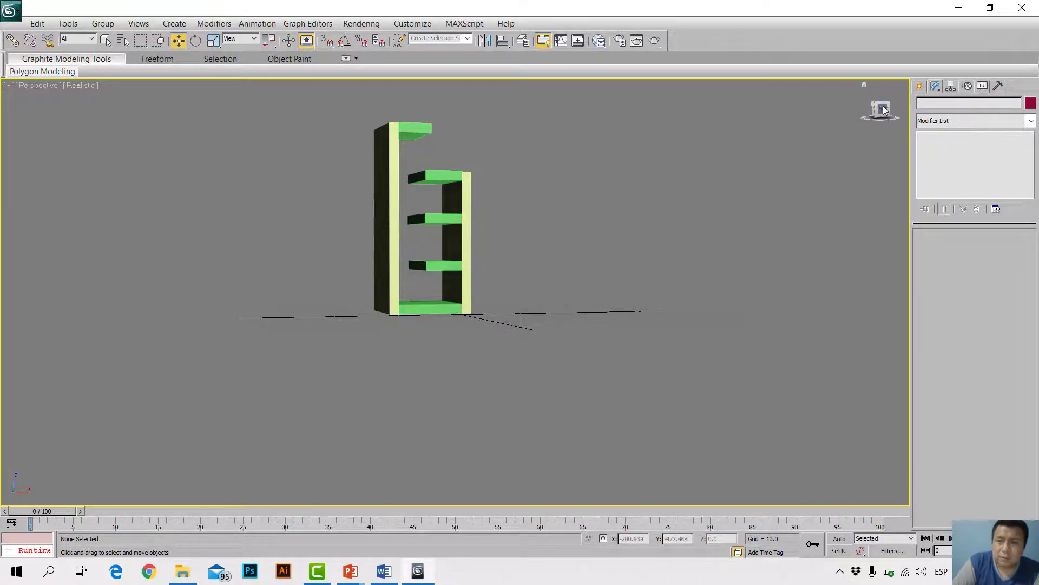
Step: Click through each shelf, ending with the tall side panel Box001 (24.0 × 3.0 × 60.0) selected
mouse_move(884, 110)
left_mouse_down()
mouse_move(866, 119)
mouse_move(864, 84)
left_mouse_up()
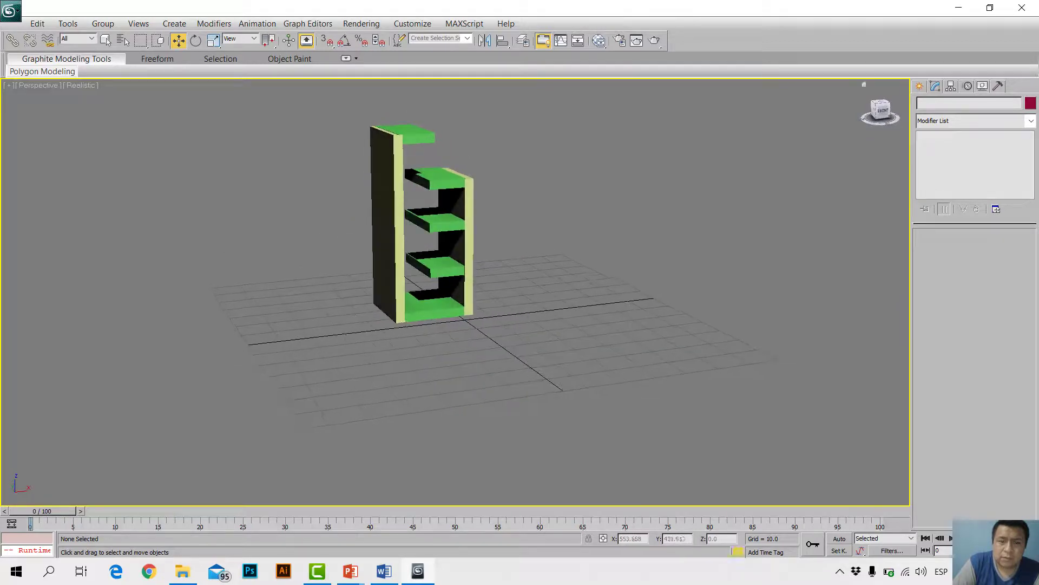
left_click(446, 179)
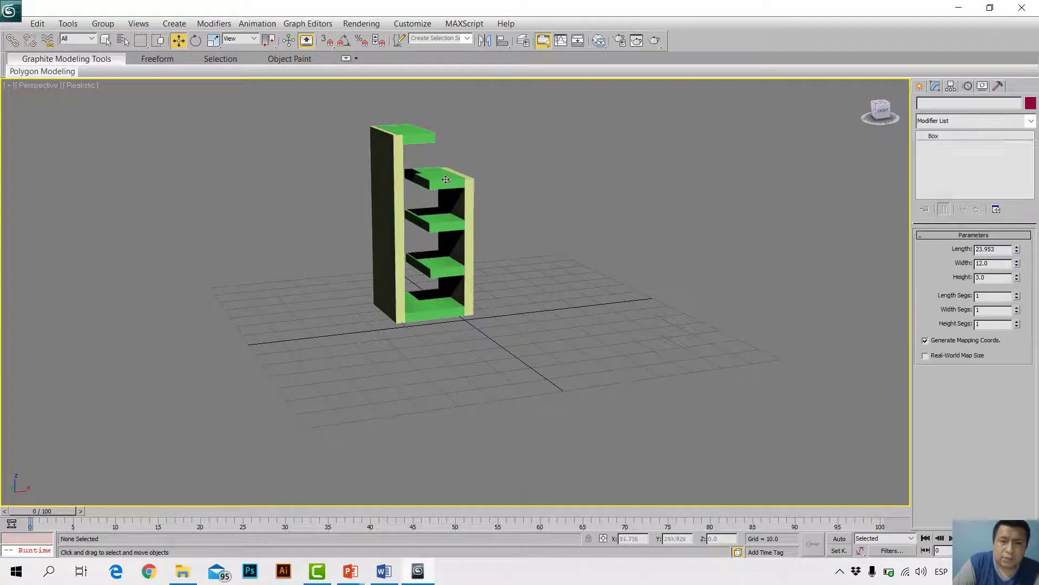
left_click(410, 133)
left_click(444, 254)
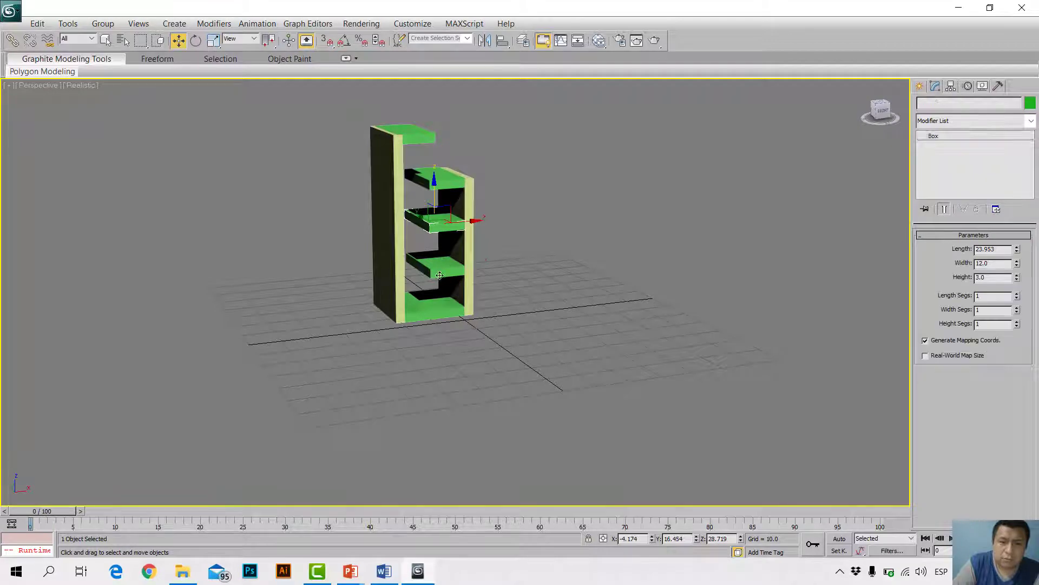
left_click(456, 298)
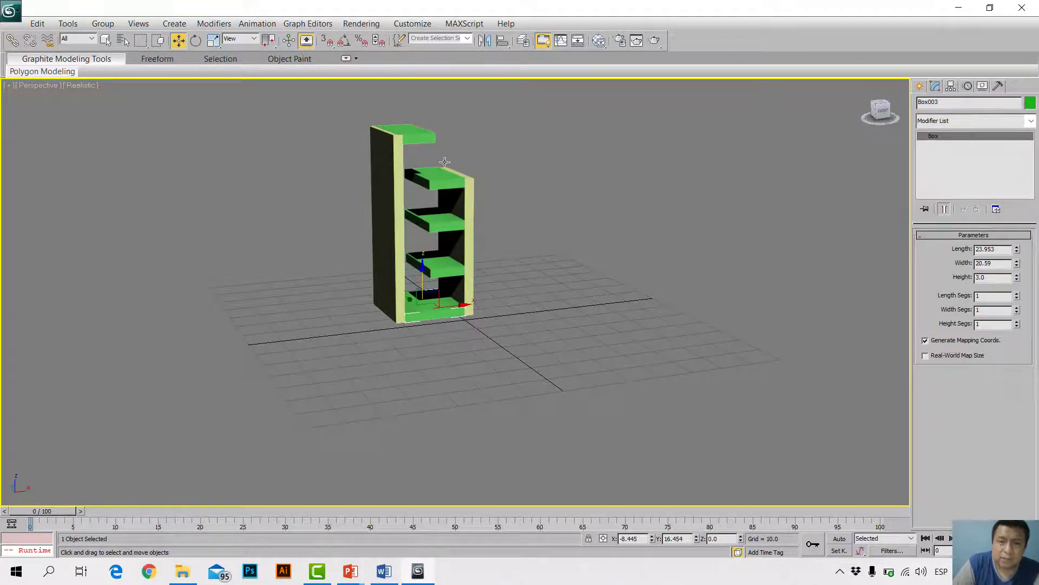
left_click(401, 157)
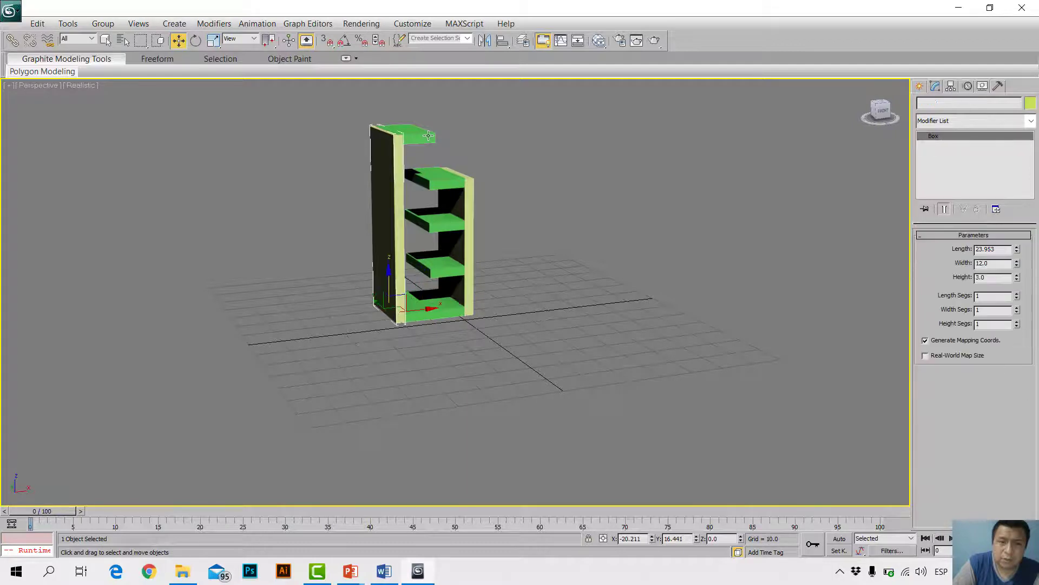
left_click(405, 158)
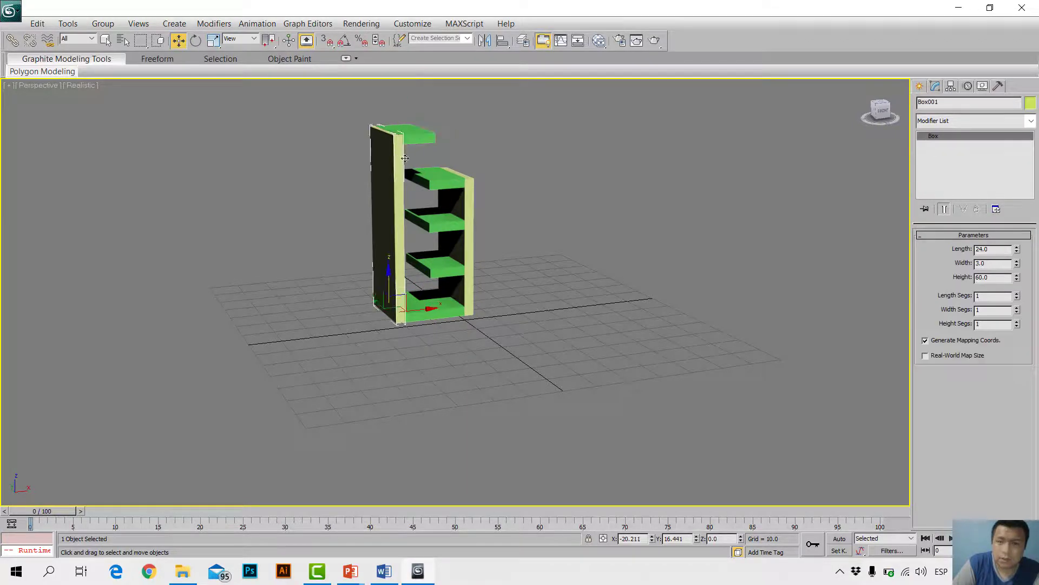
Step: Check the side panel's colour, then make the second shelf from the top yellow
left_click(921, 87)
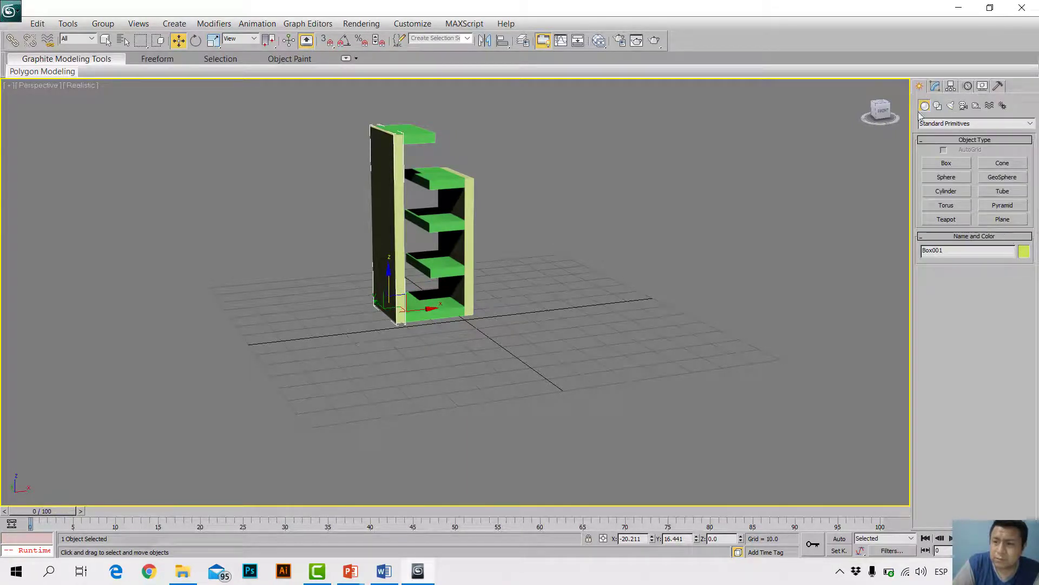
left_click(1024, 252)
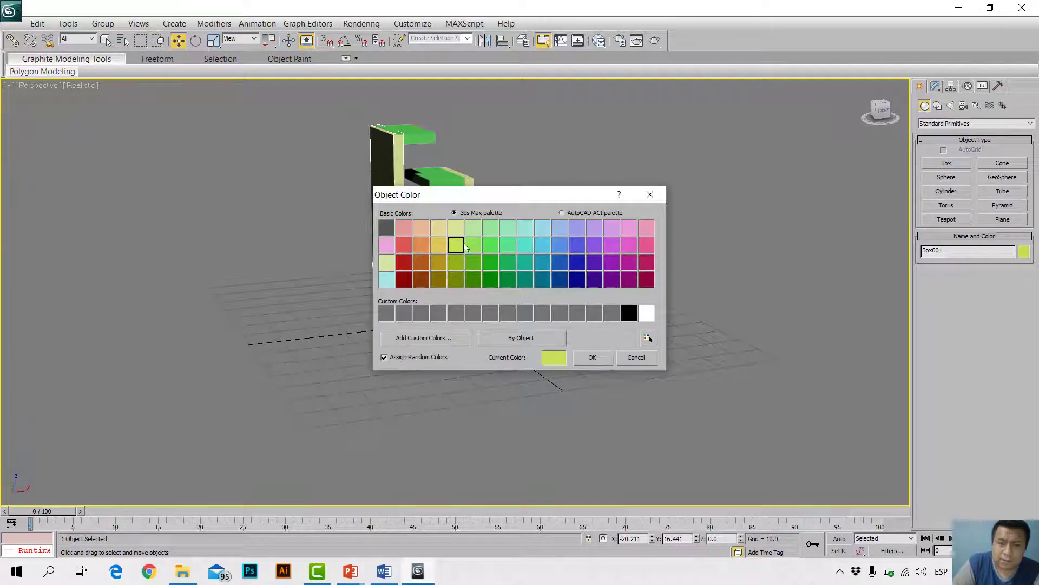
left_click(664, 195)
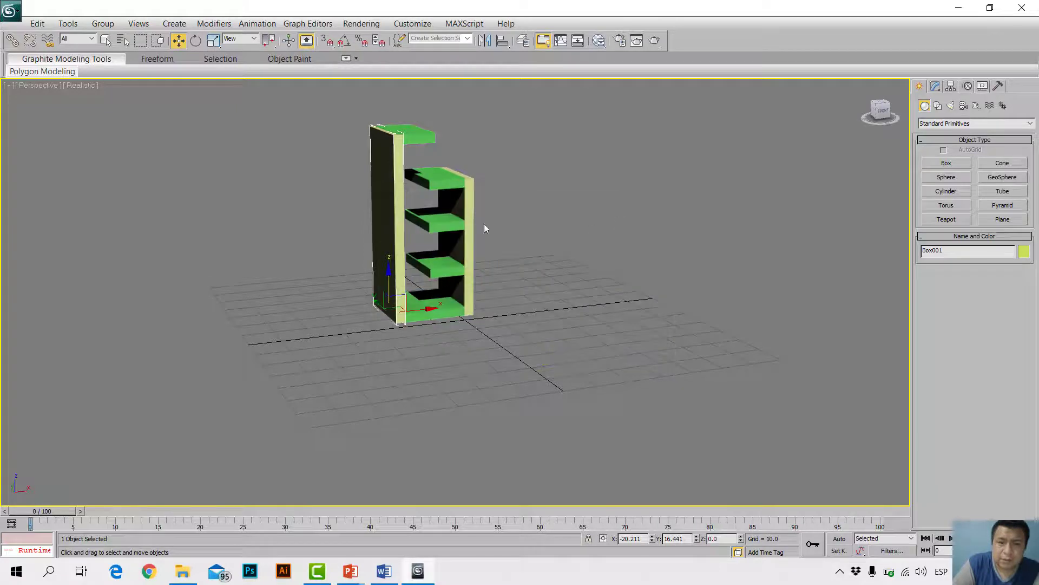
left_click(450, 187)
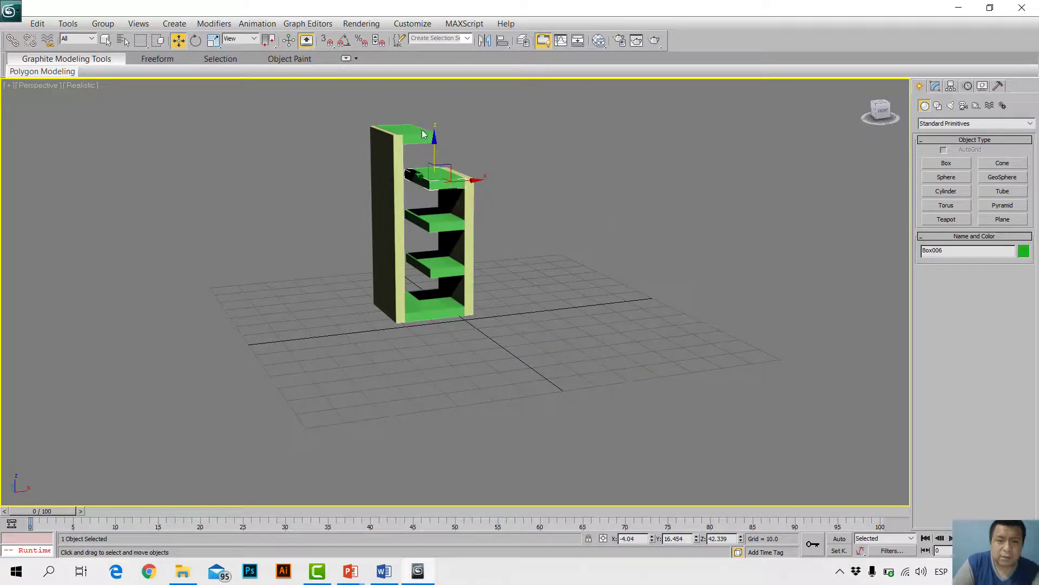
left_click(1023, 251)
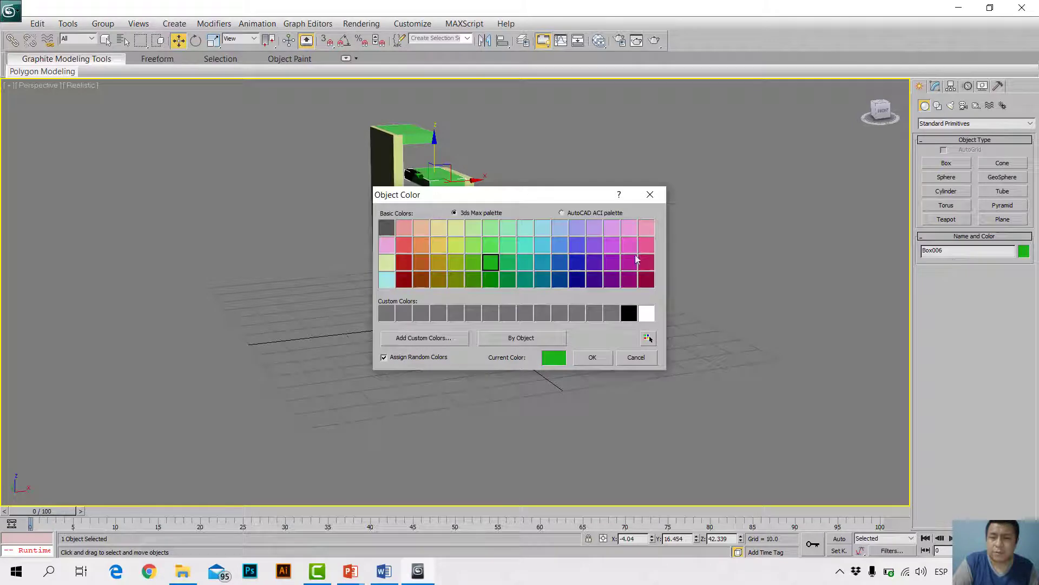
left_click(443, 246)
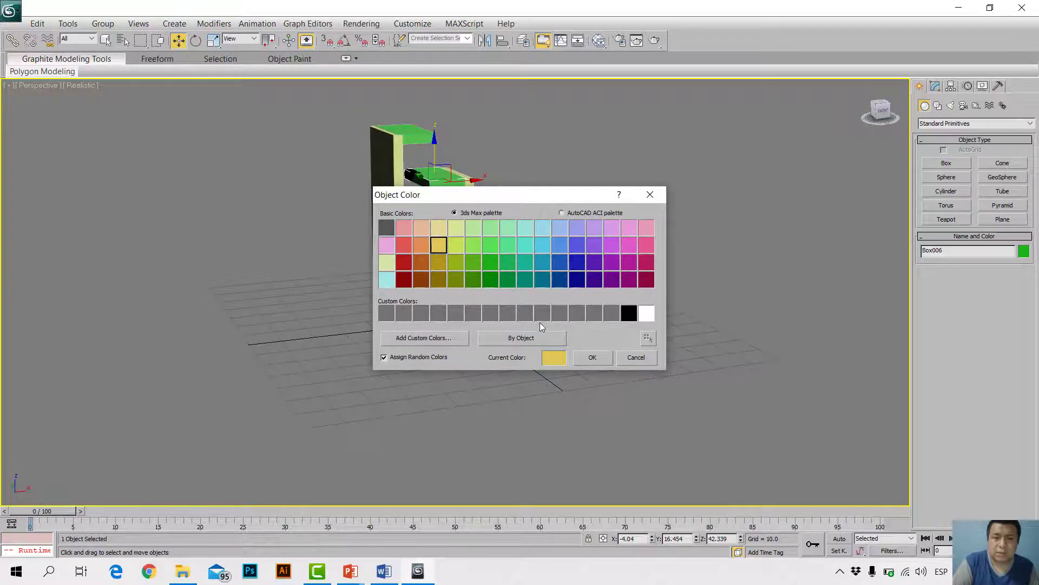
left_click(590, 357)
Step: Recolour the middle and lower green shelves yellow
left_click(445, 225)
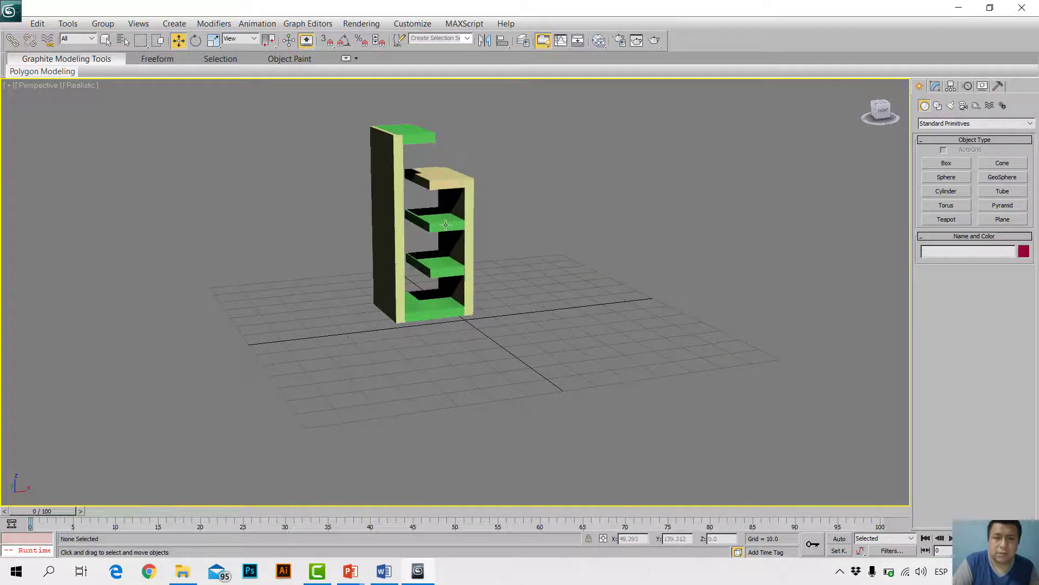
left_click(1023, 252)
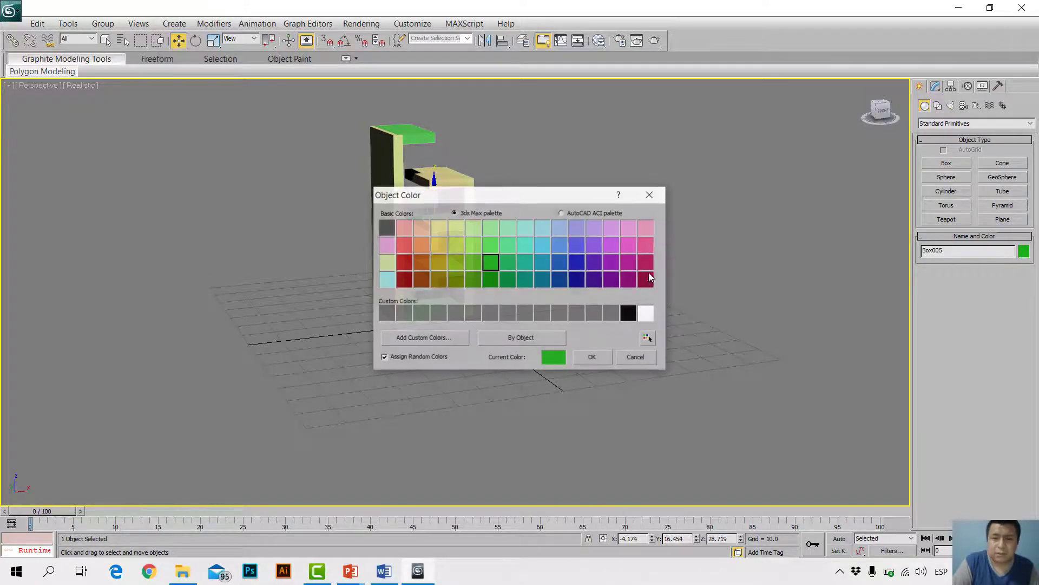
left_click(440, 246)
left_click(580, 357)
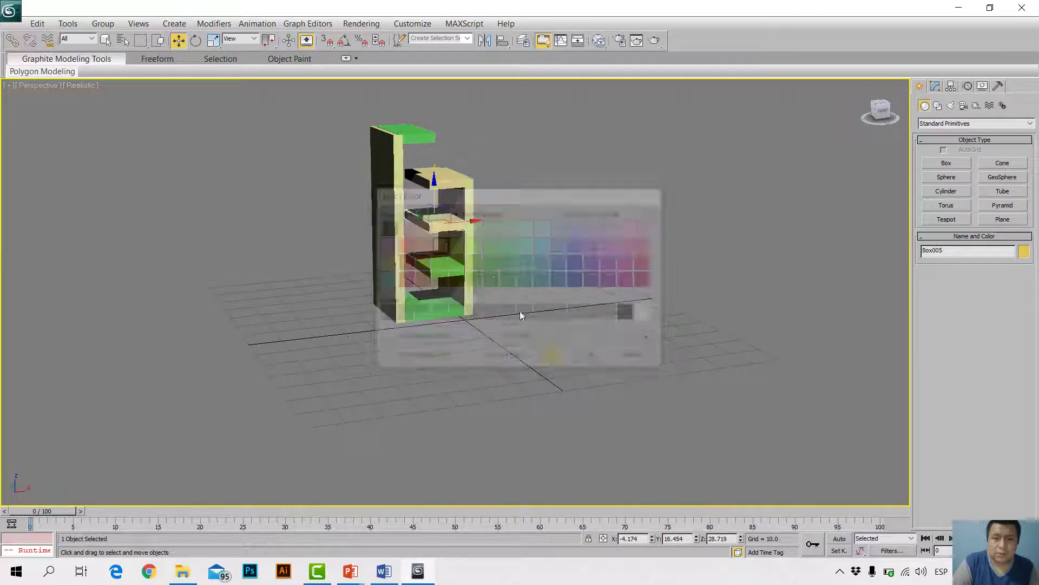
left_click(436, 266)
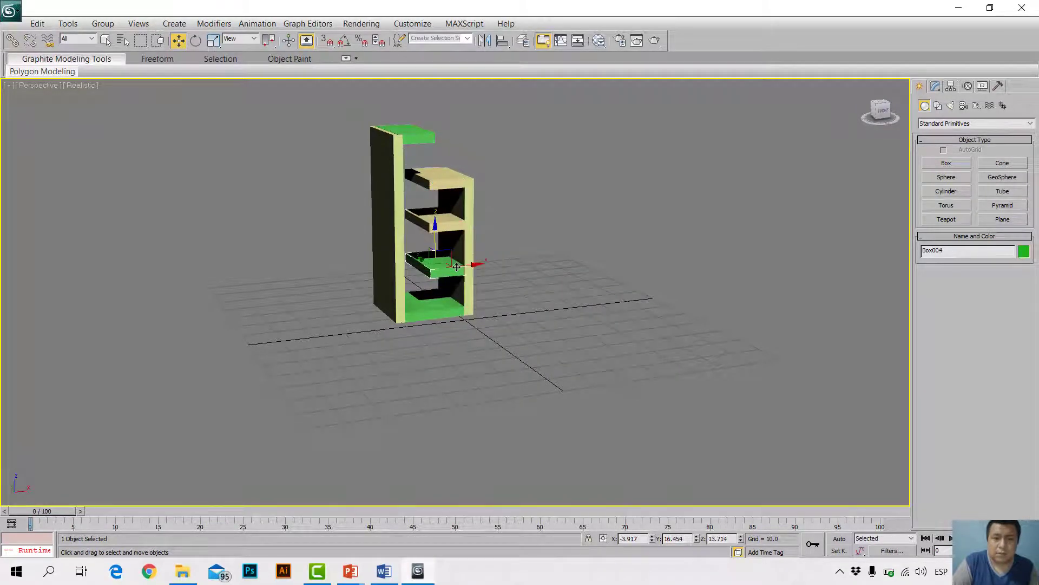
left_click(1023, 251)
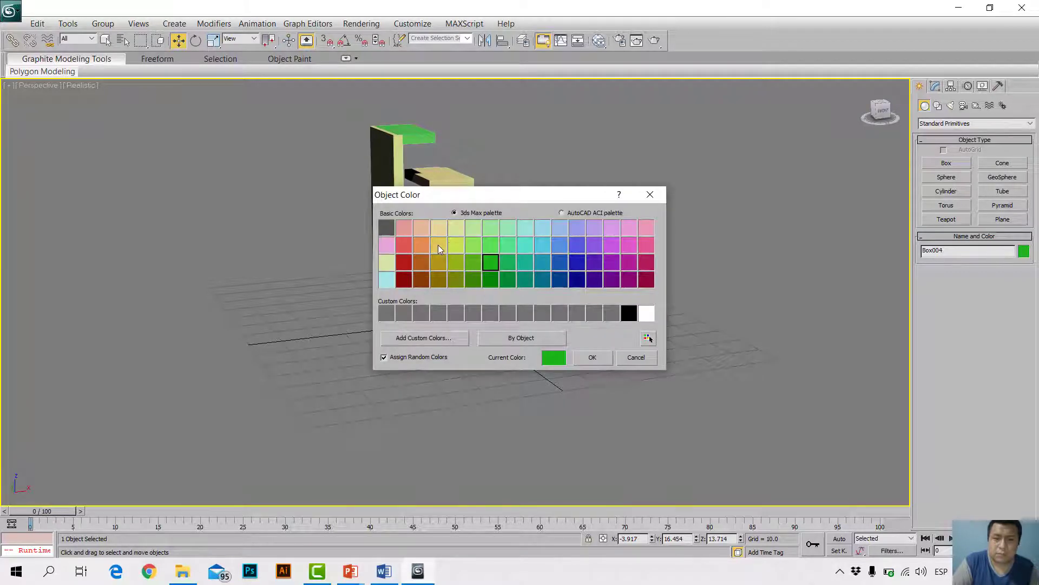
left_click(440, 247)
left_click(587, 353)
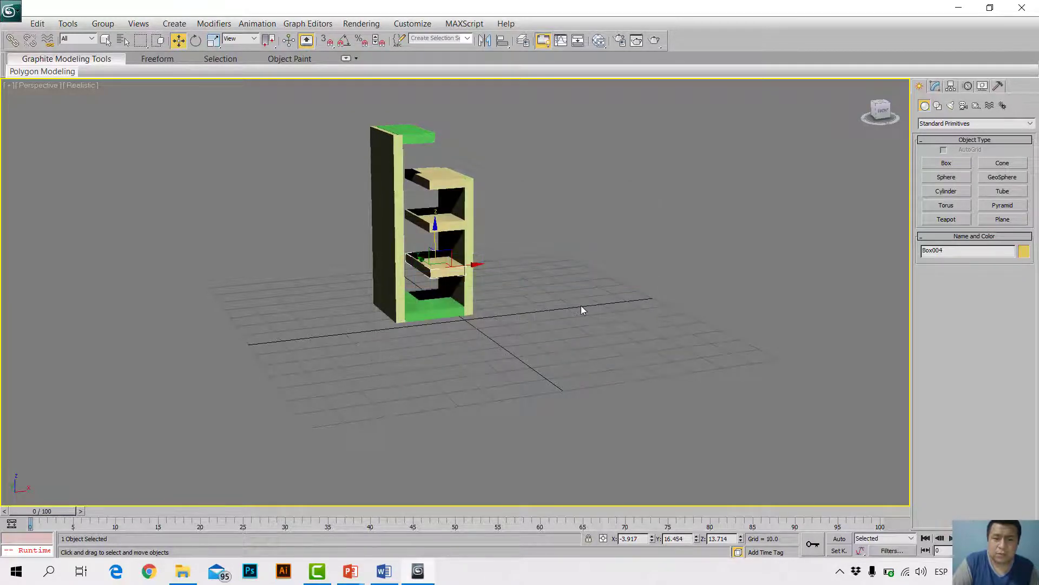
Step: Recolour the bottom board Box003 and the top piece Box007 yellow
left_click(428, 315)
left_click(1024, 252)
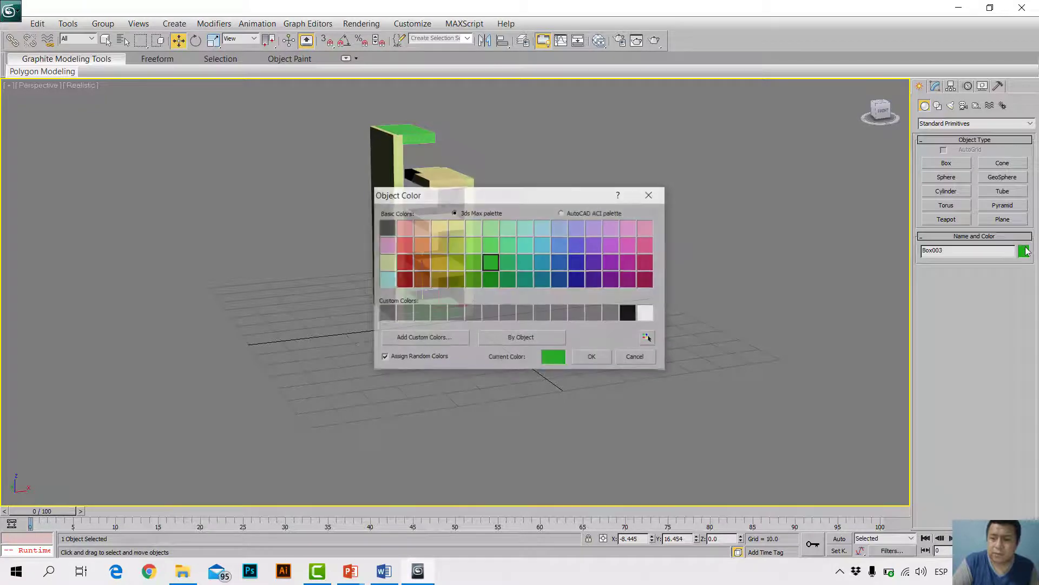
left_click(443, 247)
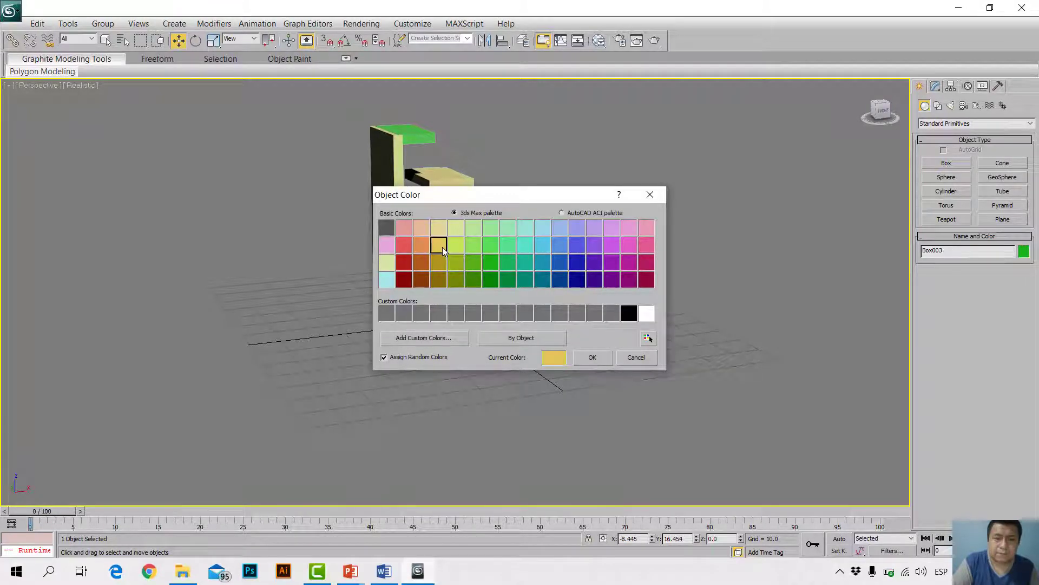
left_click(592, 358)
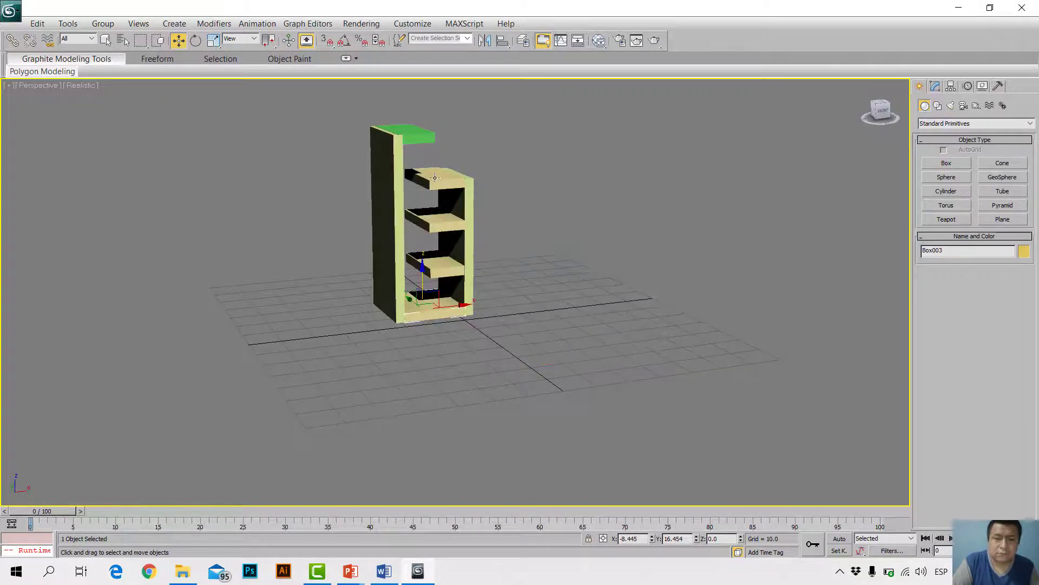
left_click(415, 134)
left_click(1024, 252)
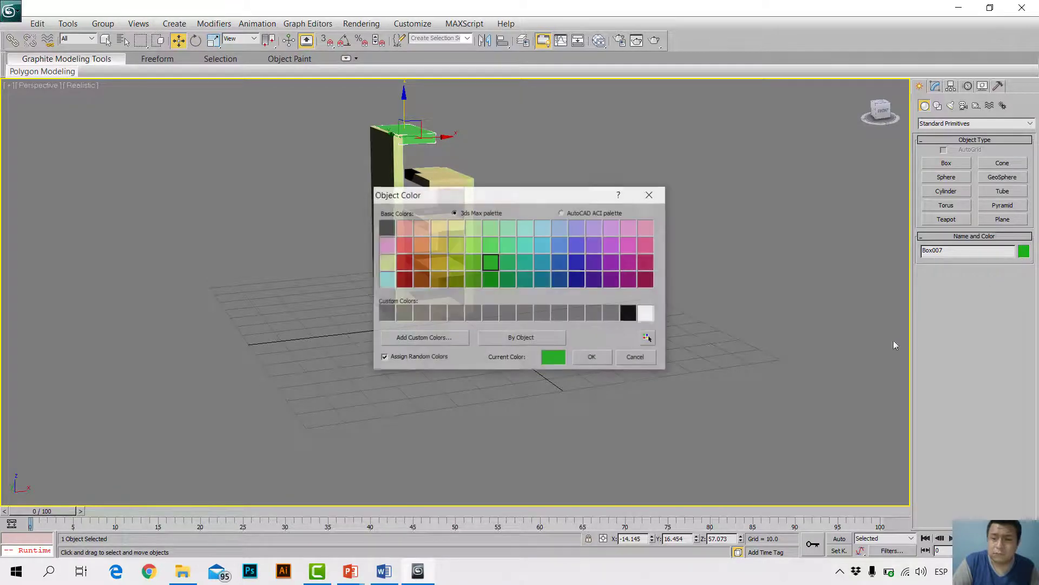
left_click(439, 245)
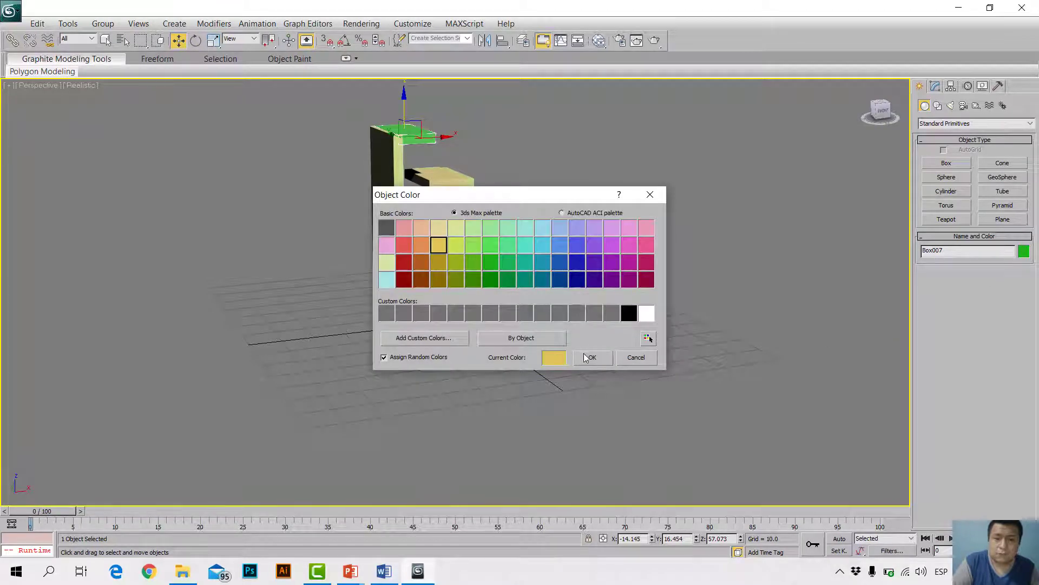
left_click(584, 353)
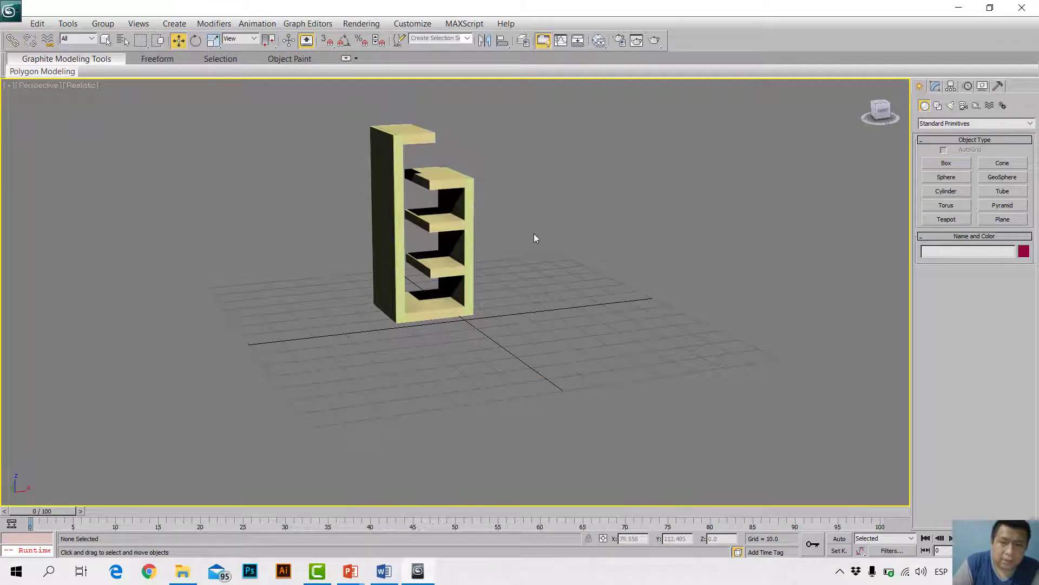
Step: Lower the shorter section's top board Box006 slightly along Z to about 42.0
left_click_drag(881, 111, 877, 115)
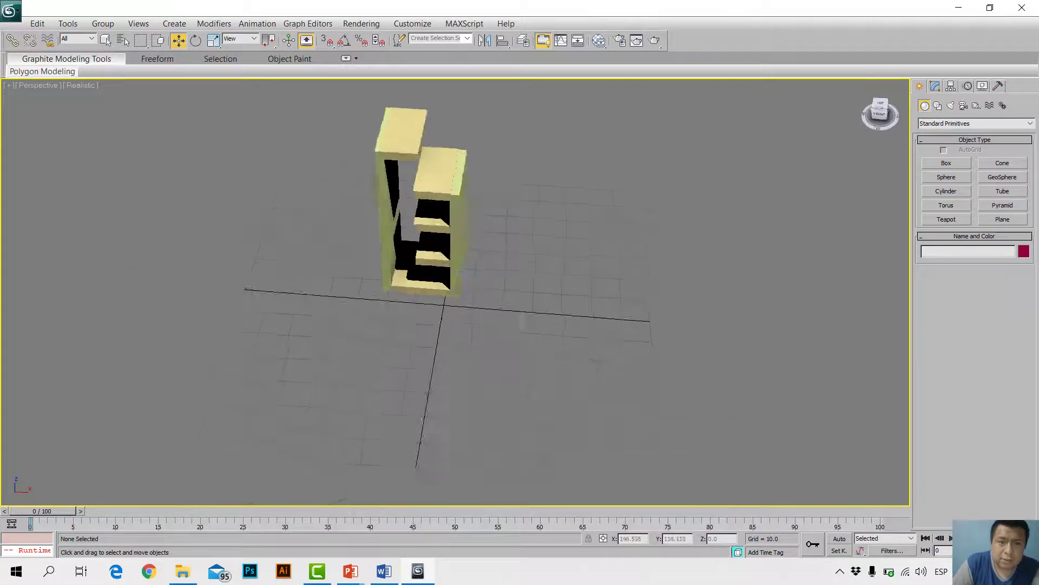
left_click_drag(879, 112, 696, 114)
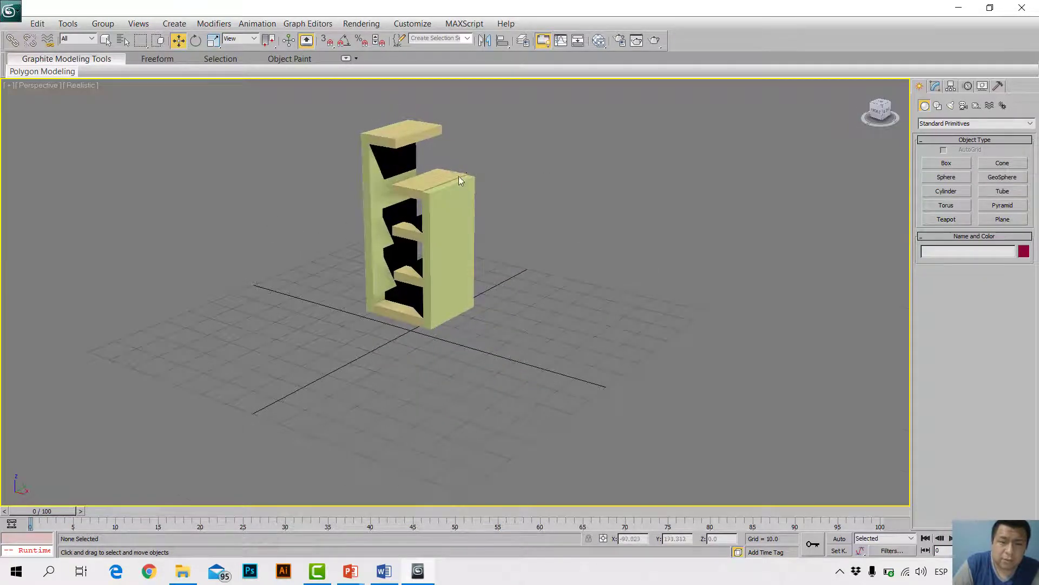
scroll(459, 176, "up", 5)
scroll(420, 183, "down", 2)
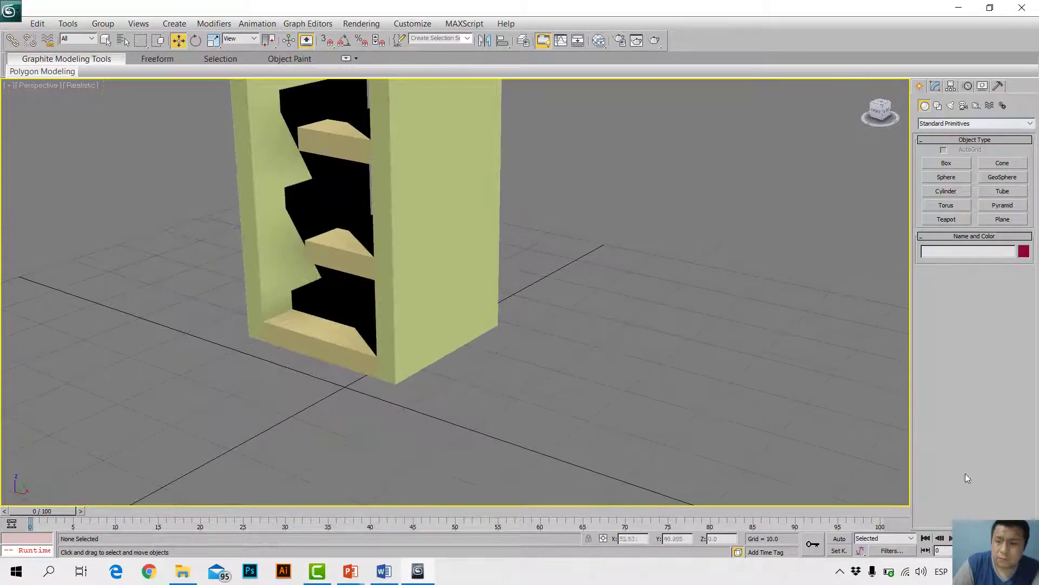
key("ctrl+p")
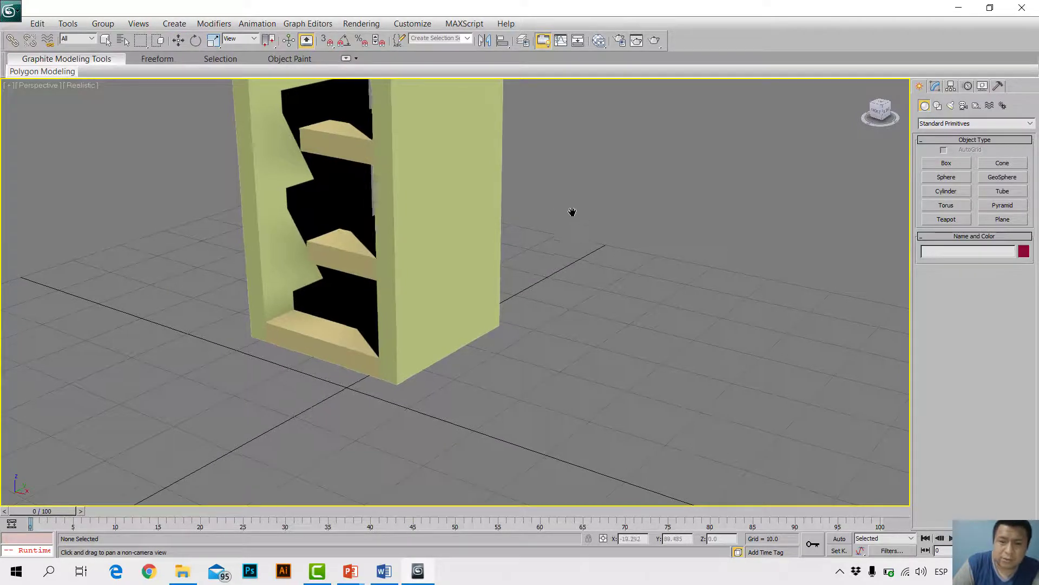
mouse_move(573, 211)
left_mouse_down()
mouse_move(610, 327)
mouse_move(654, 371)
mouse_move(672, 358)
left_mouse_up()
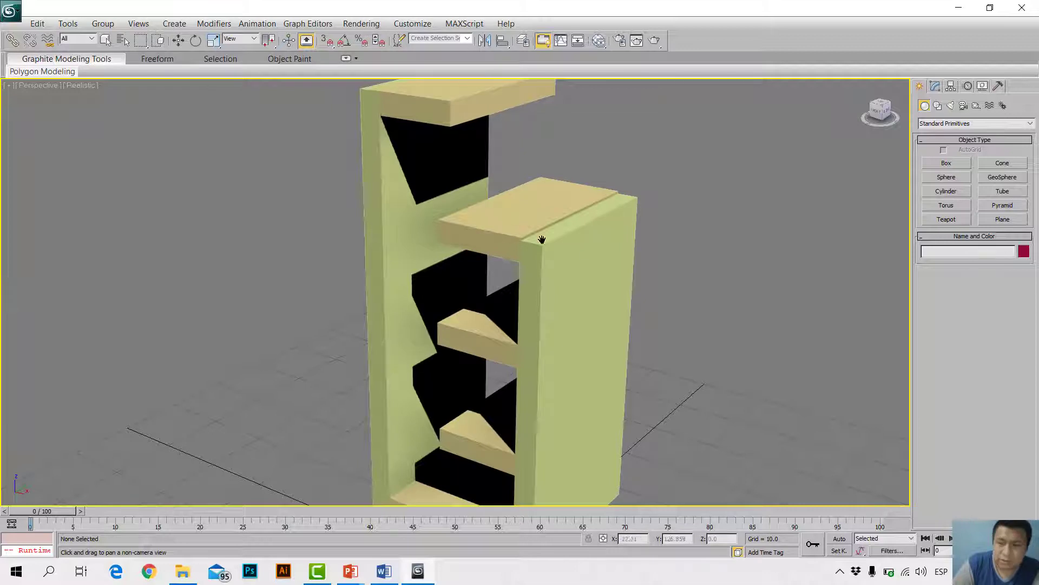
left_click(178, 40)
left_click(490, 236)
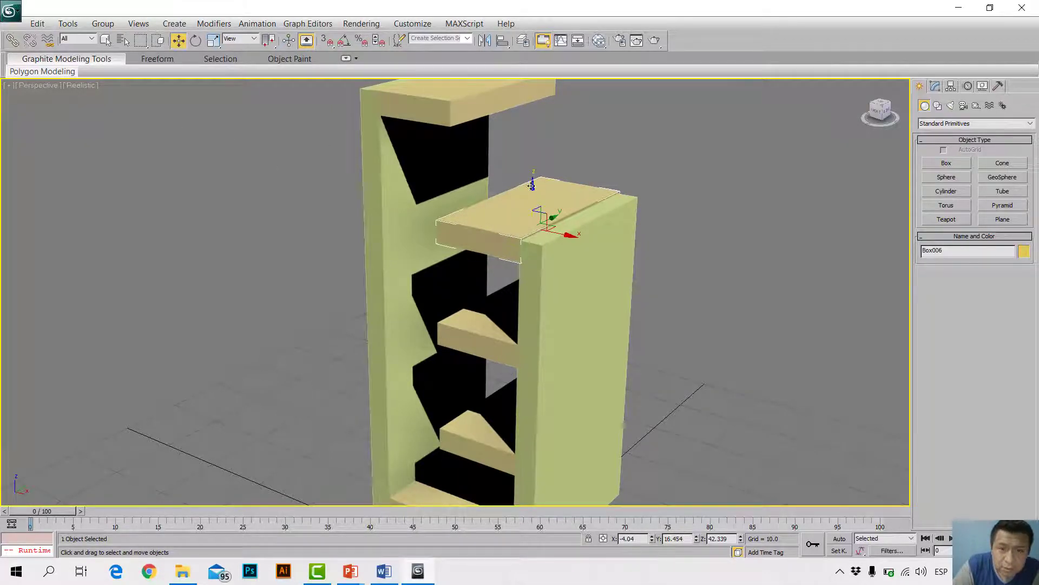
left_click_drag(533, 185, 534, 188)
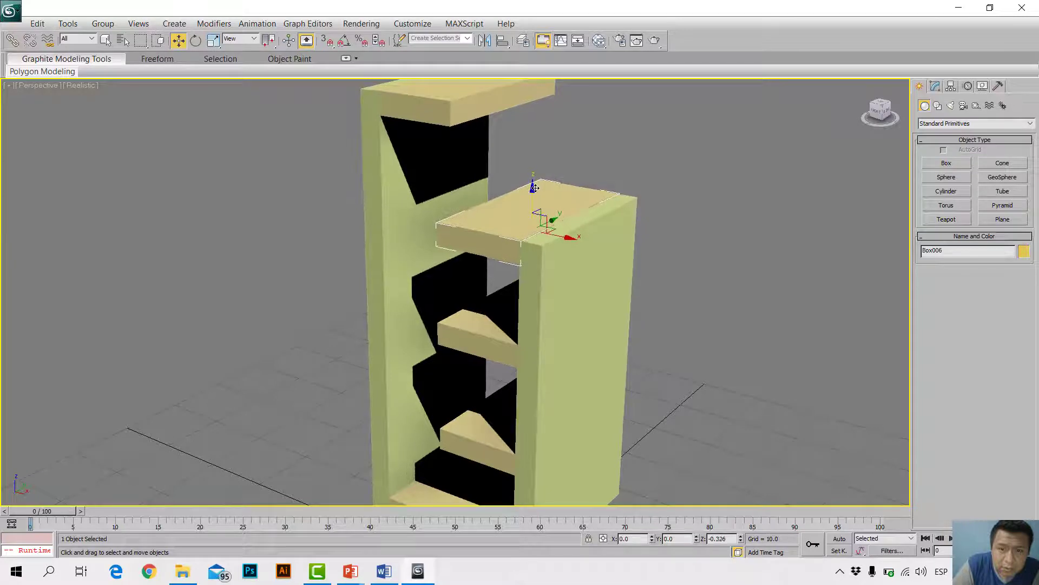
left_click(724, 274)
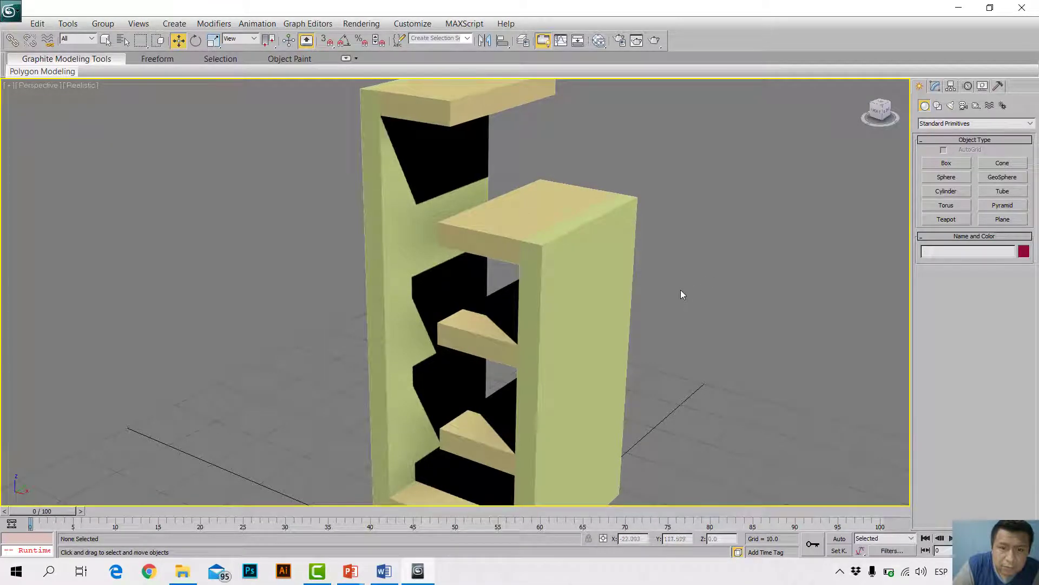
left_click(580, 222)
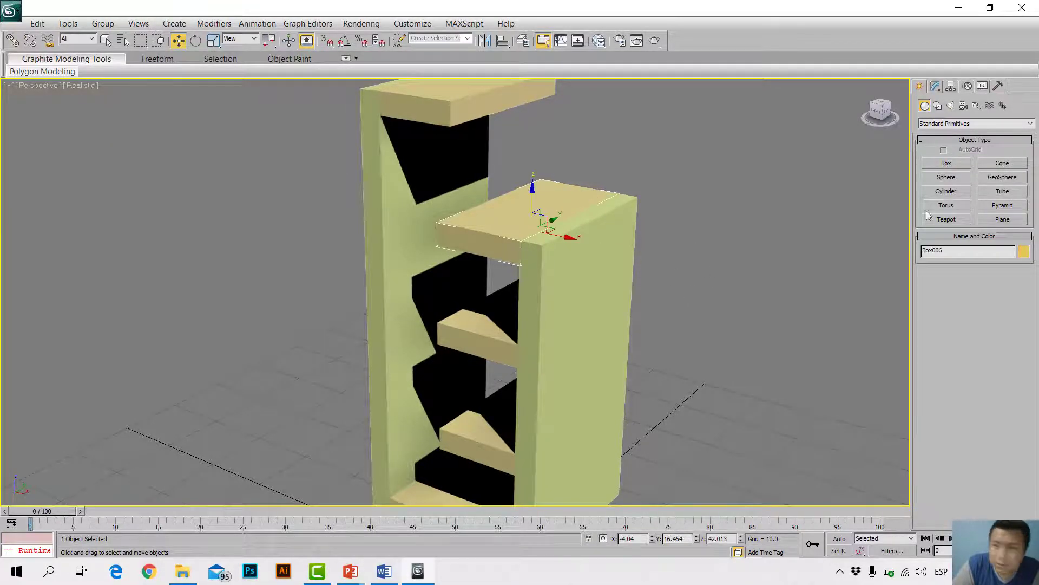
Step: Recolour the top board Box006 pale yellow-green
left_click(1022, 253)
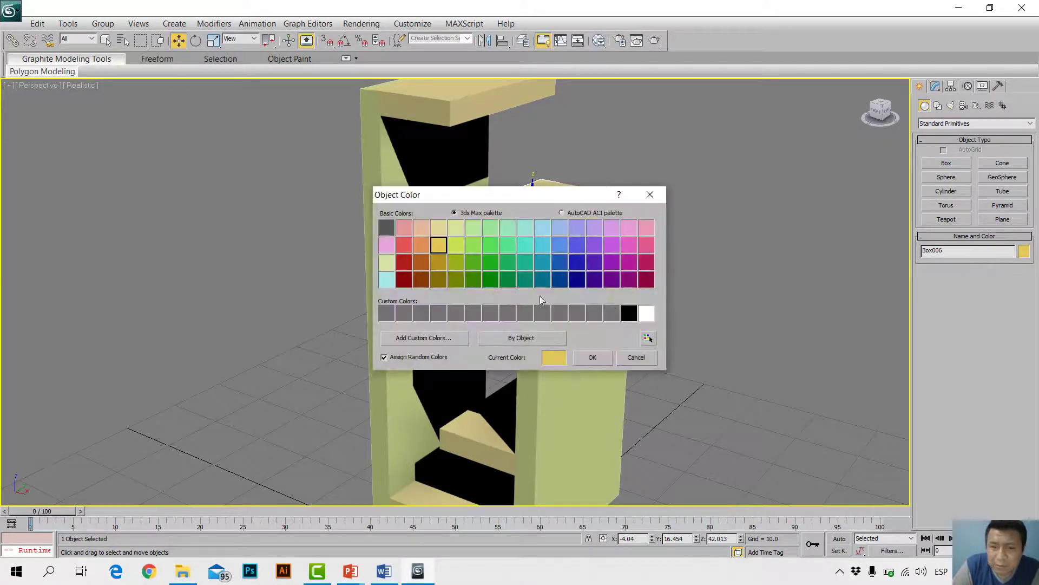
left_click(455, 246)
left_click(593, 358)
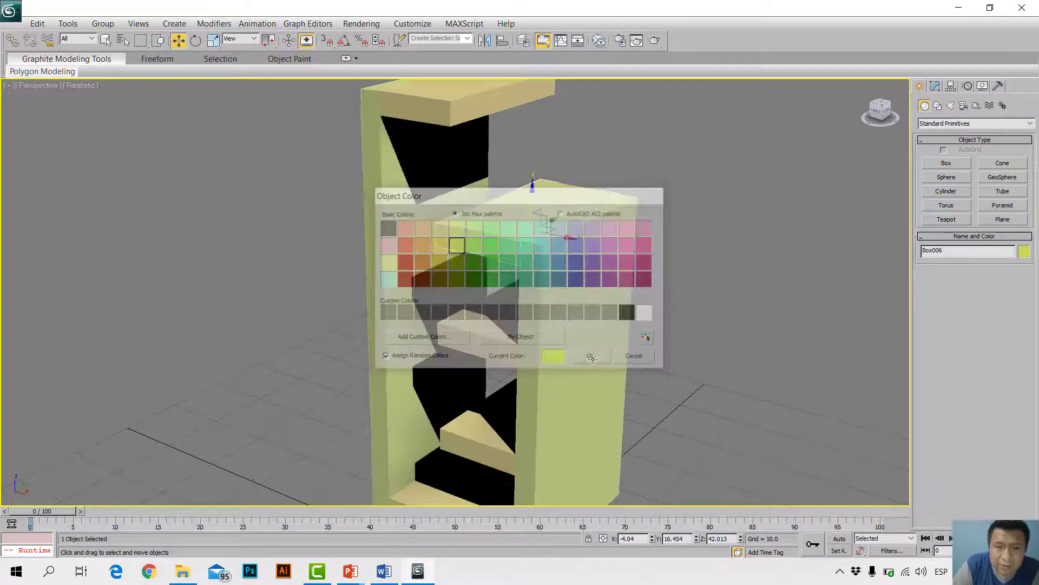
left_click(677, 330)
Step: Colour the tall section's top board and the middle and lower shelves pale yellow-green
left_click(494, 363)
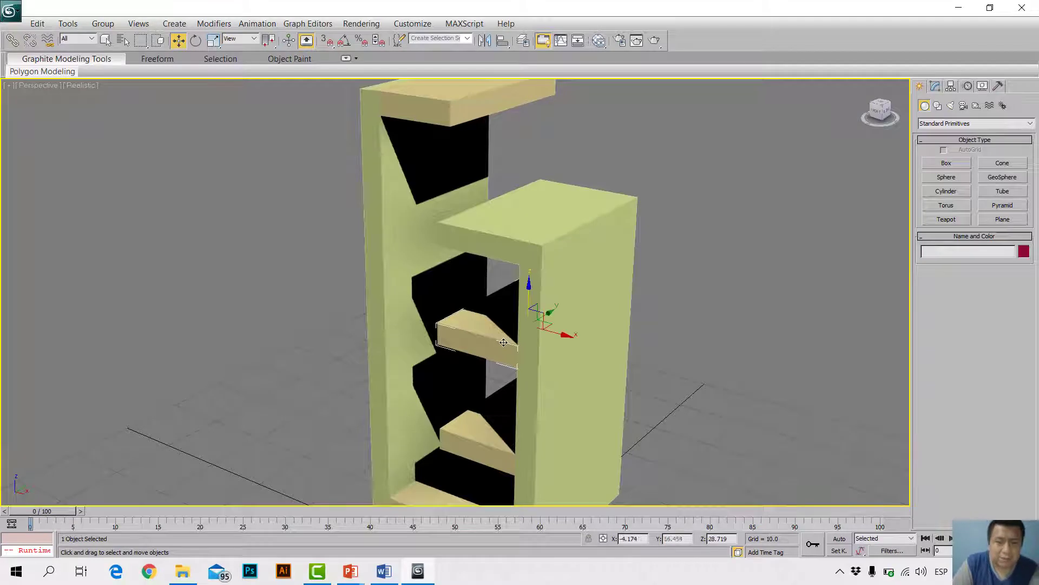
left_click(492, 434)
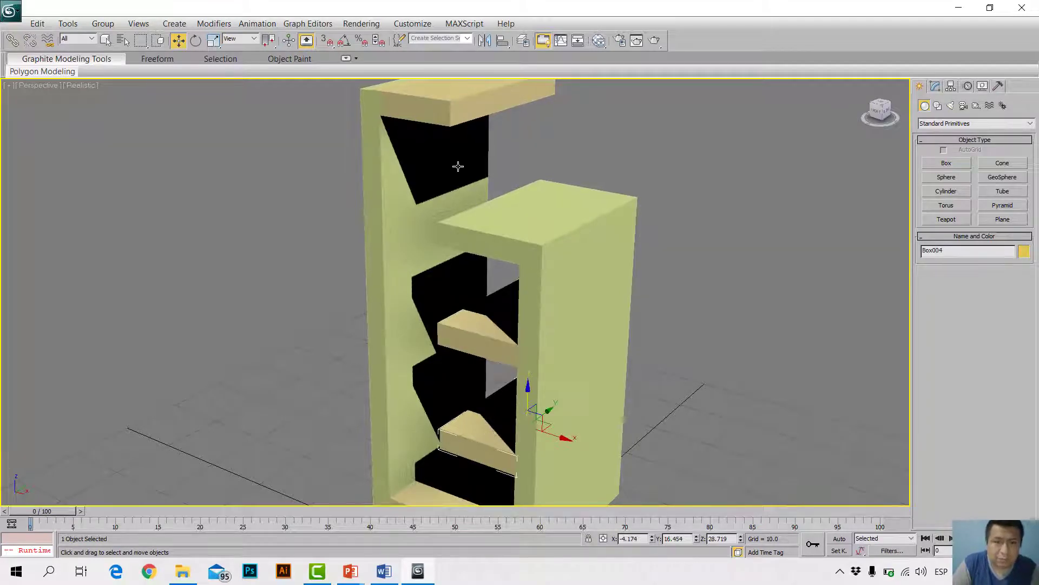
left_click(433, 106)
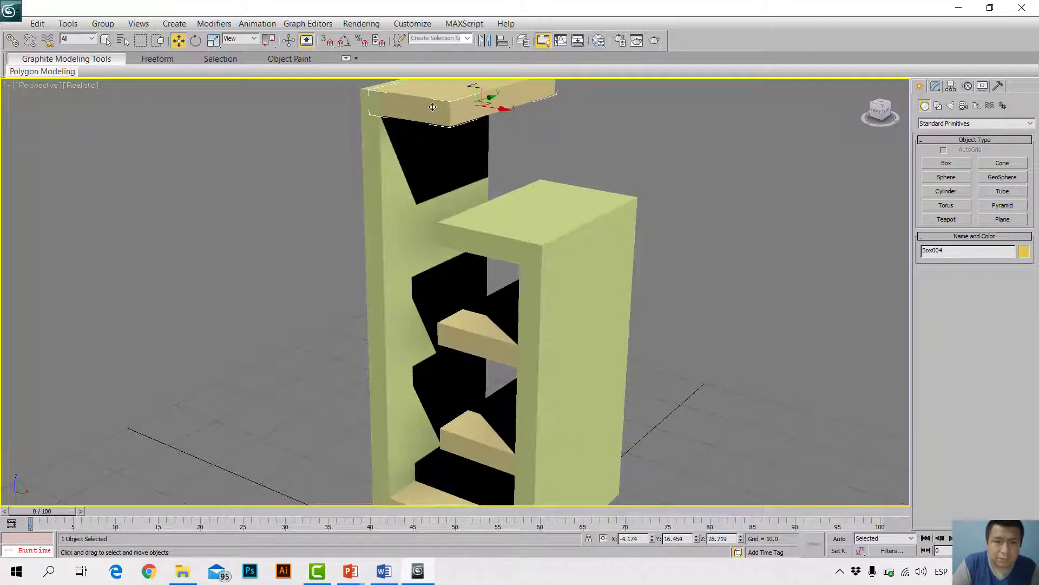
left_click(486, 323, "ctrl")
left_click(464, 411, "ctrl")
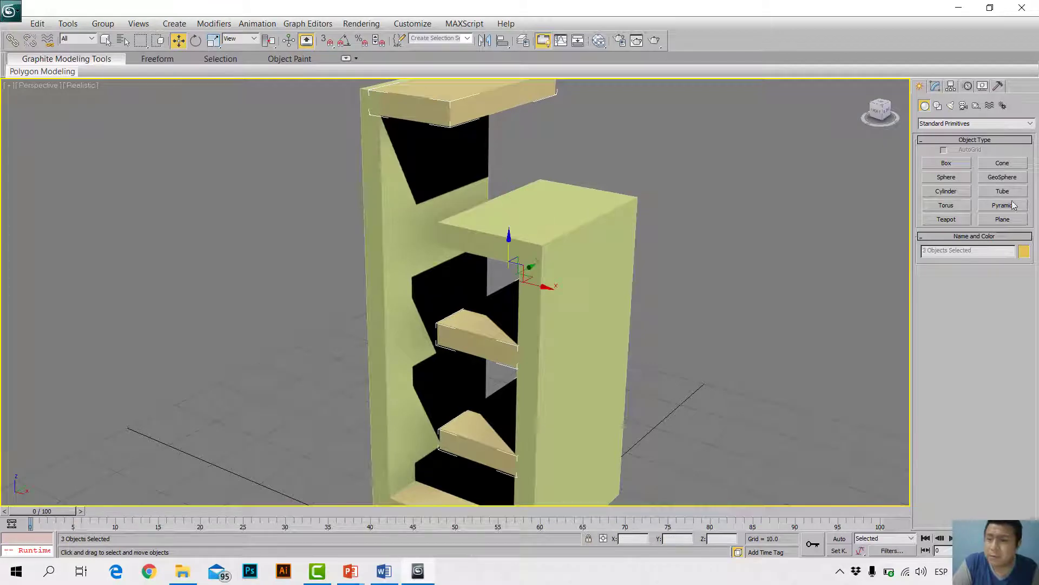
left_click(1023, 254)
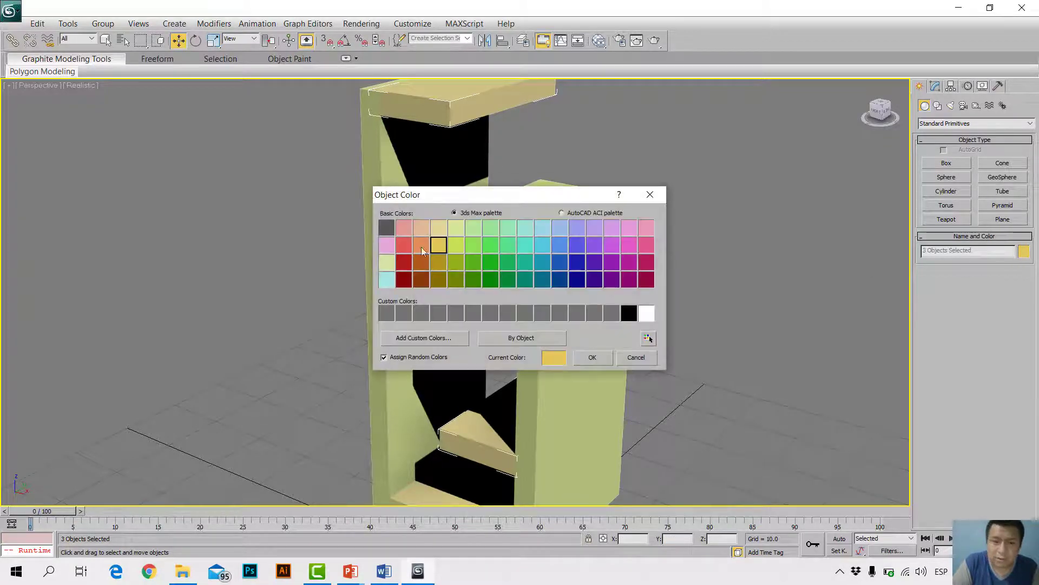
left_click(454, 248)
left_click(594, 357)
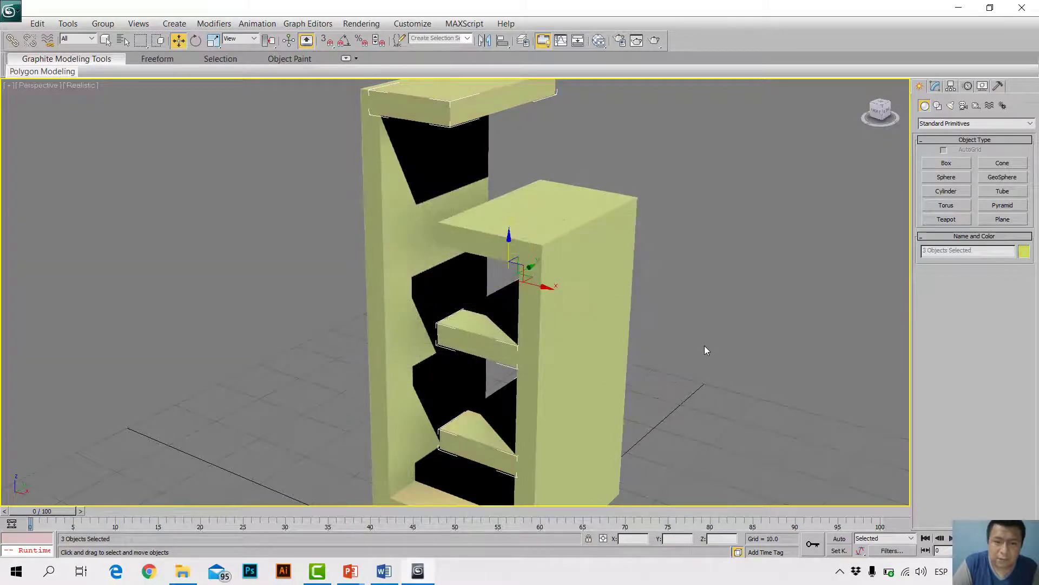
left_click(704, 345)
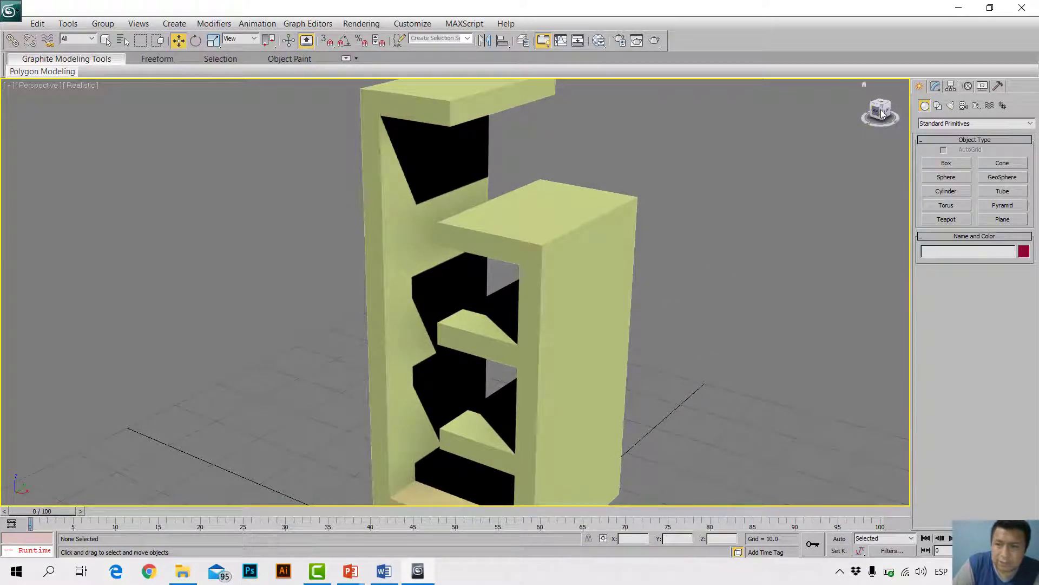
Step: Create thin Box008, about 1.4 by 7.6 by 60.2, upright beside the shelves
mouse_move(882, 113)
left_mouse_down()
mouse_move(844, 113)
mouse_move(883, 113)
left_mouse_up()
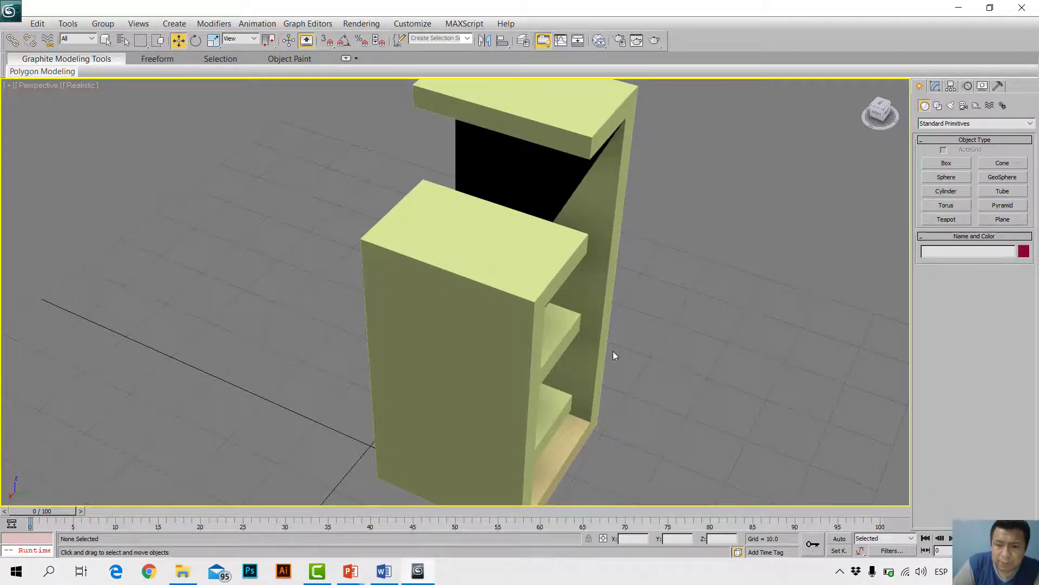
left_click(947, 163)
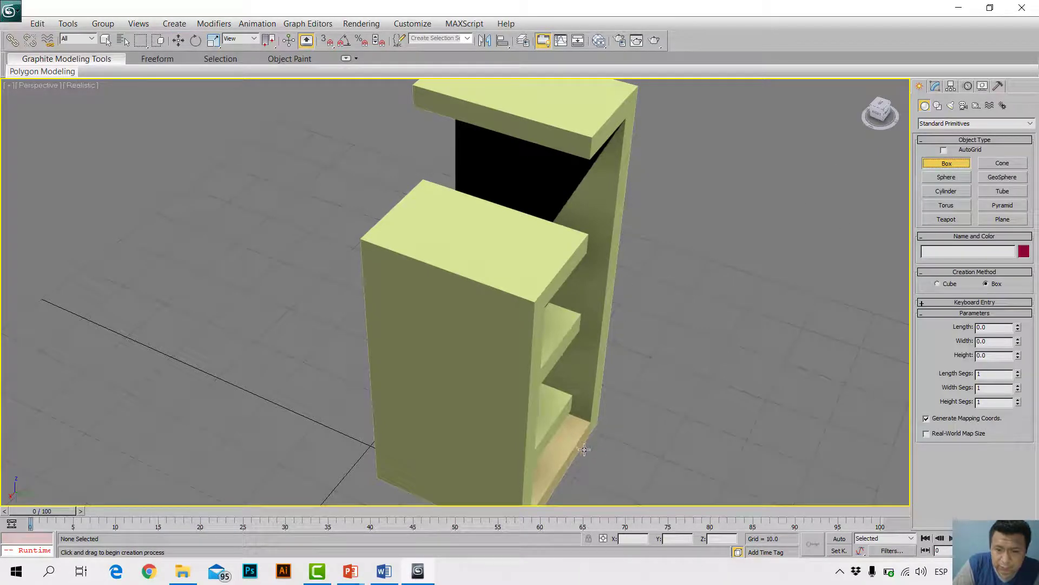
mouse_move(583, 447)
left_mouse_down()
mouse_move(564, 490)
mouse_move(555, 413)
mouse_move(578, 167)
left_mouse_up()
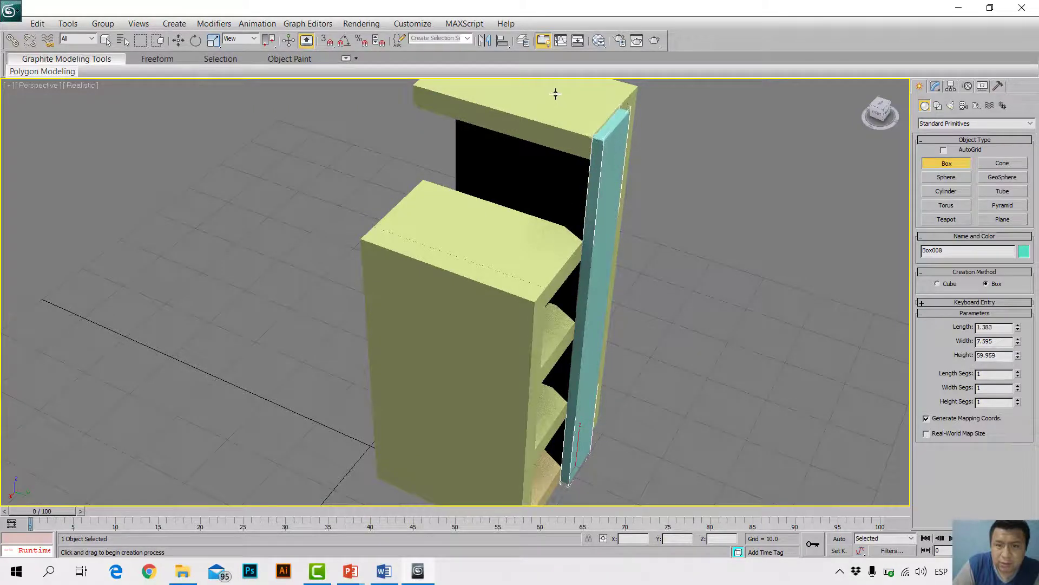
left_click(610, 123)
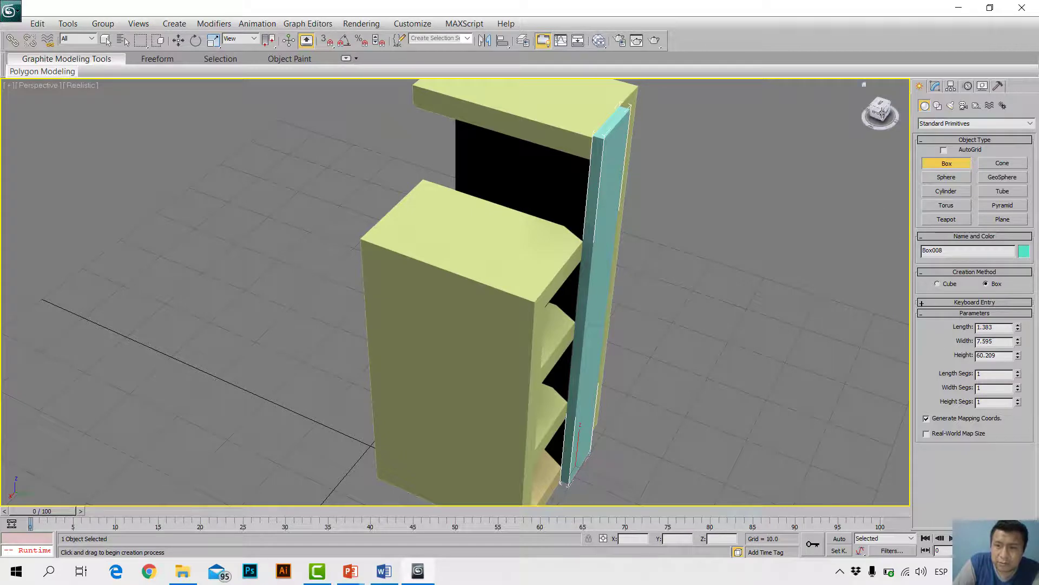
left_click_drag(882, 112, 883, 135)
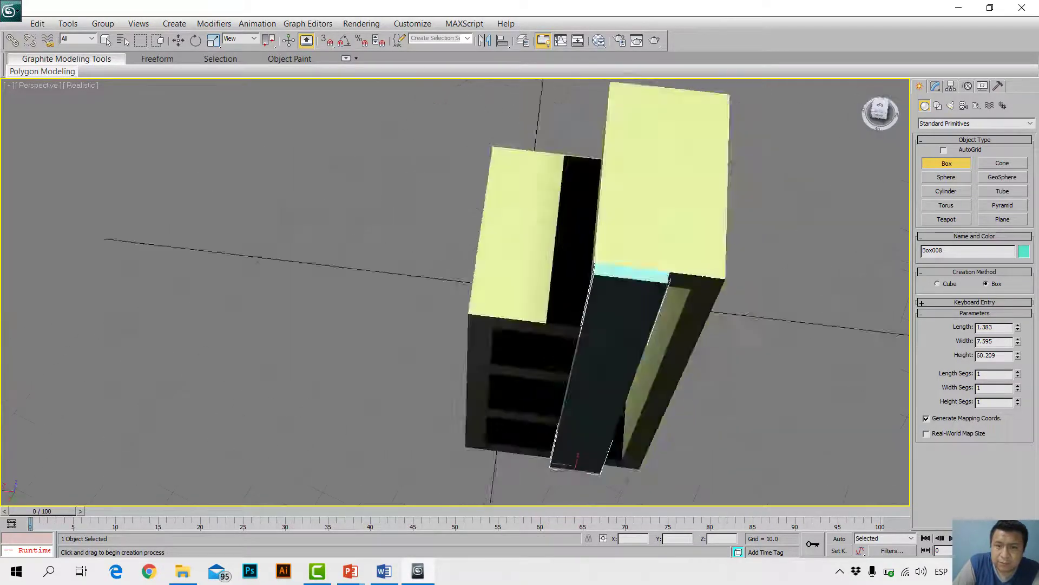
left_click_drag(881, 112, 811, 172)
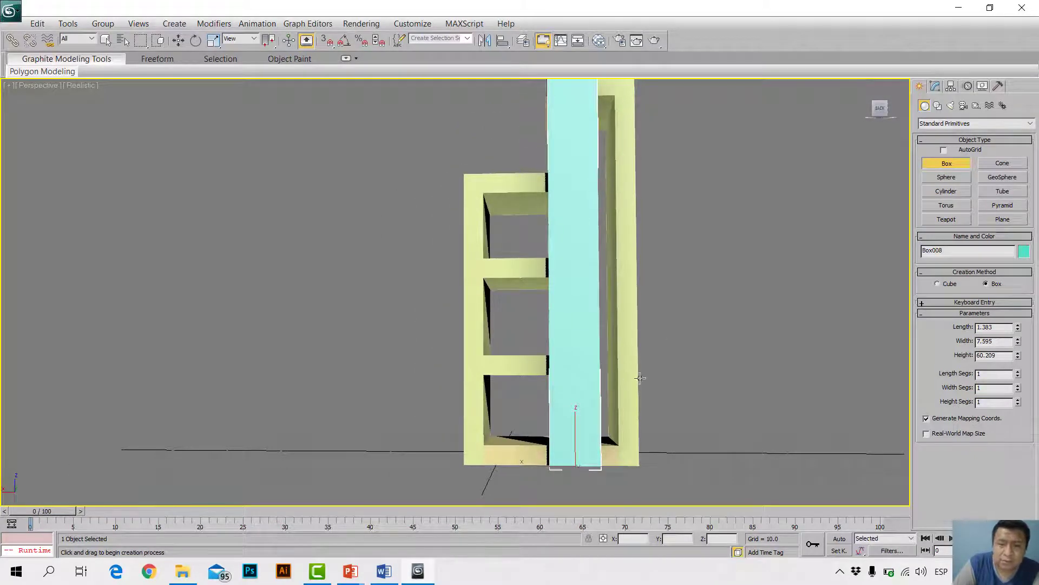
Step: Scale Box008 to about 82% along X and slide it back to Y 27.639
left_click(178, 40)
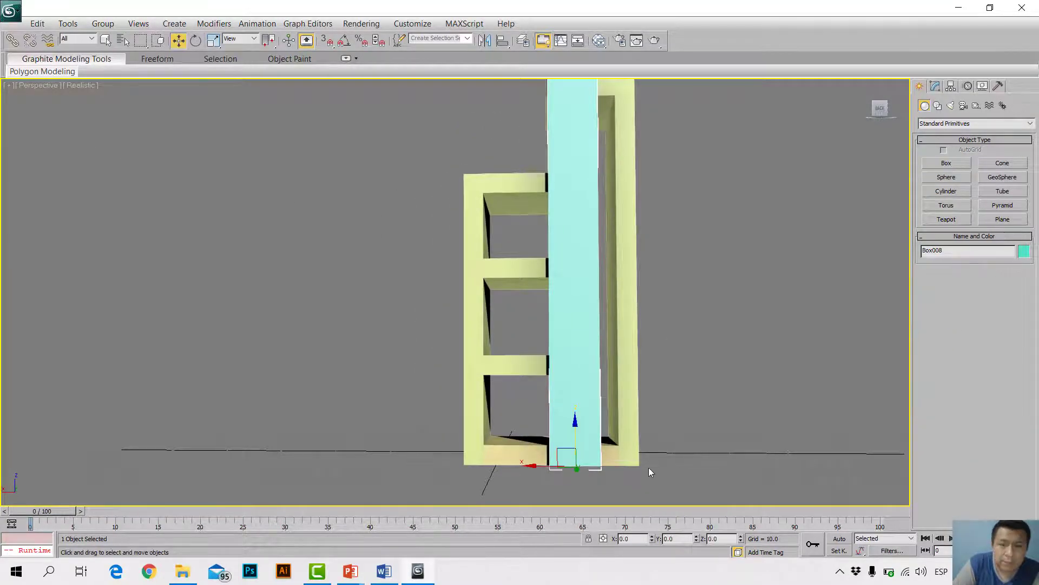
mouse_move(537, 467)
left_mouse_down()
mouse_move(515, 466)
mouse_move(534, 477)
left_mouse_up()
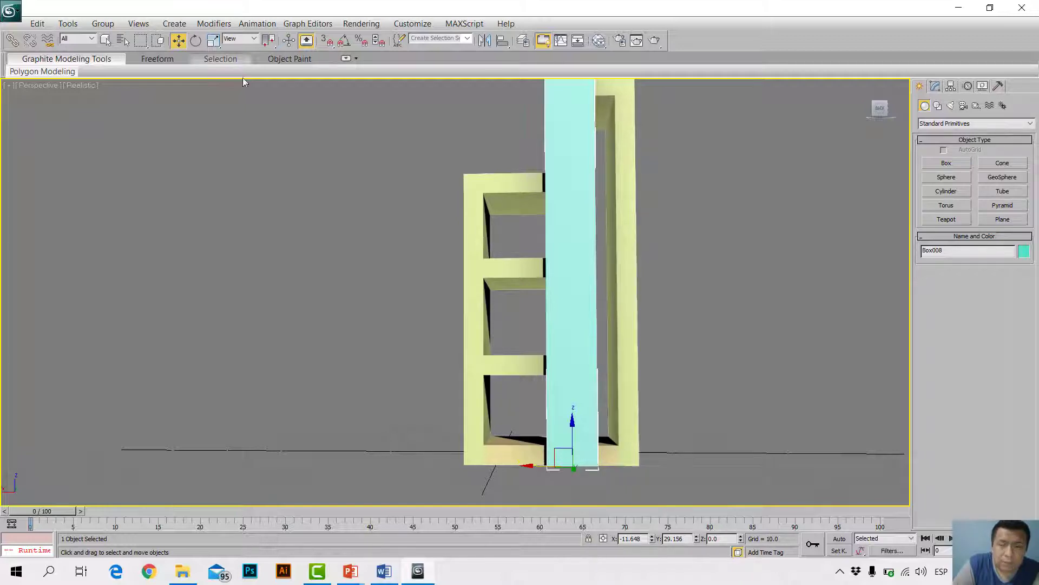
left_click(213, 42)
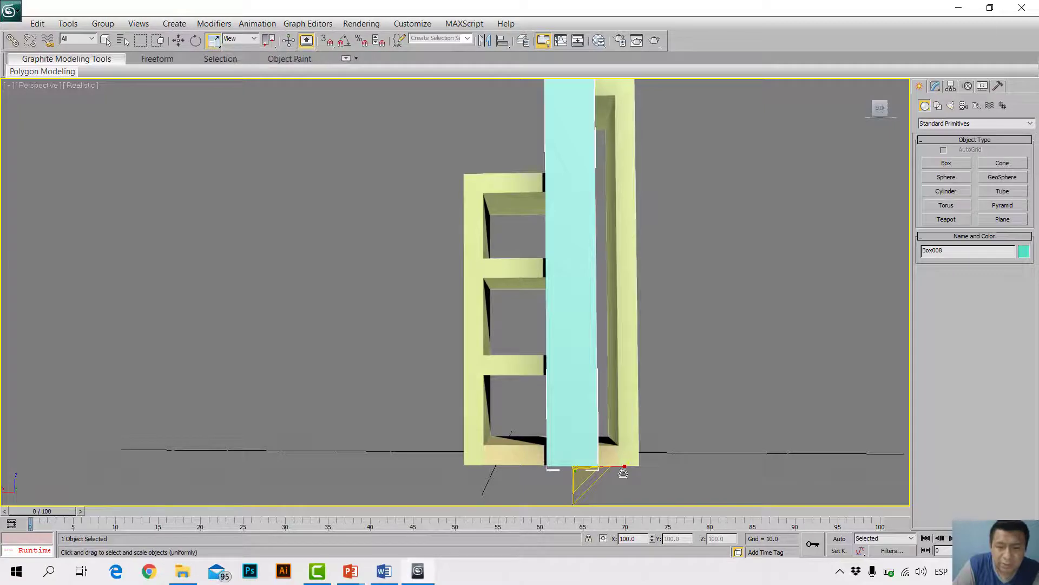
left_click_drag(630, 476, 616, 440)
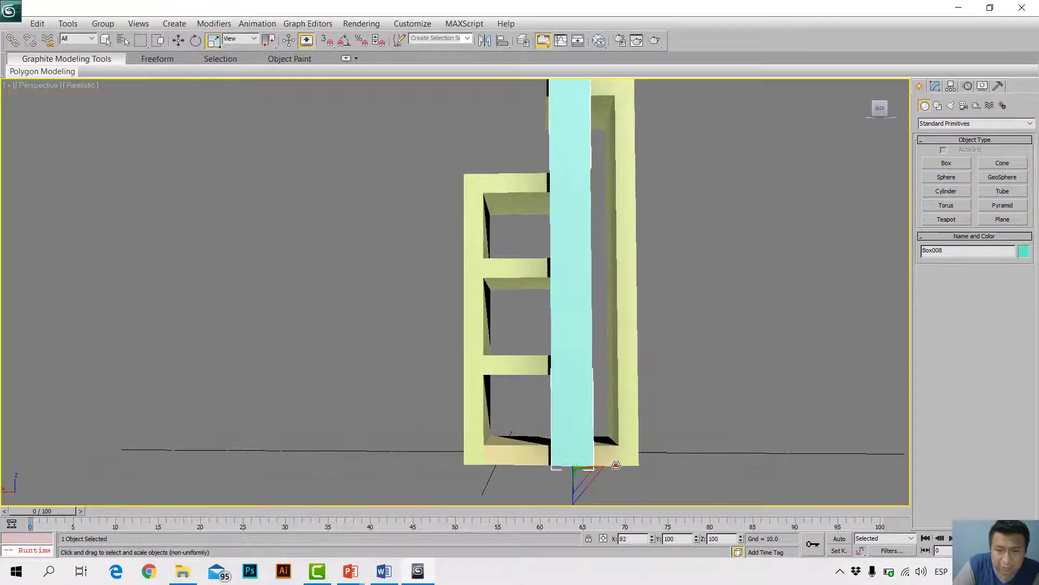
left_click(183, 46)
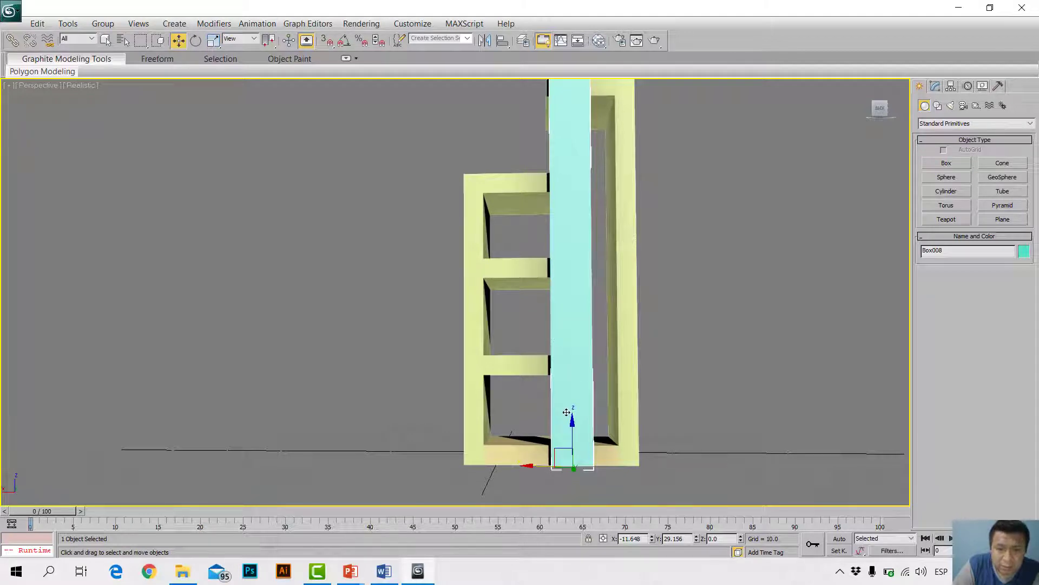
left_click_drag(535, 466, 532, 465)
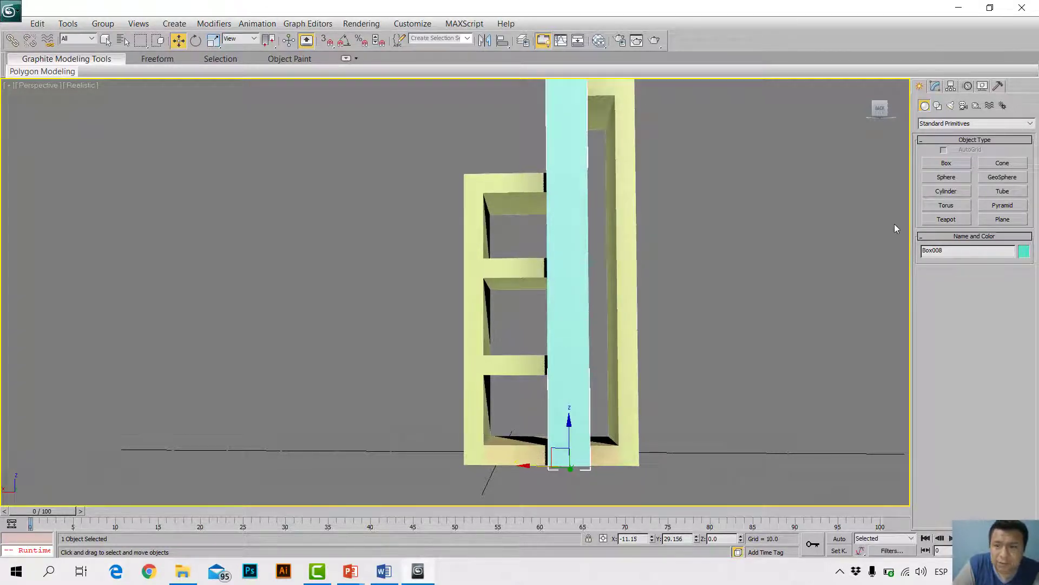
mouse_move(881, 109)
left_mouse_down()
mouse_move(845, 111)
mouse_move(880, 114)
left_mouse_up()
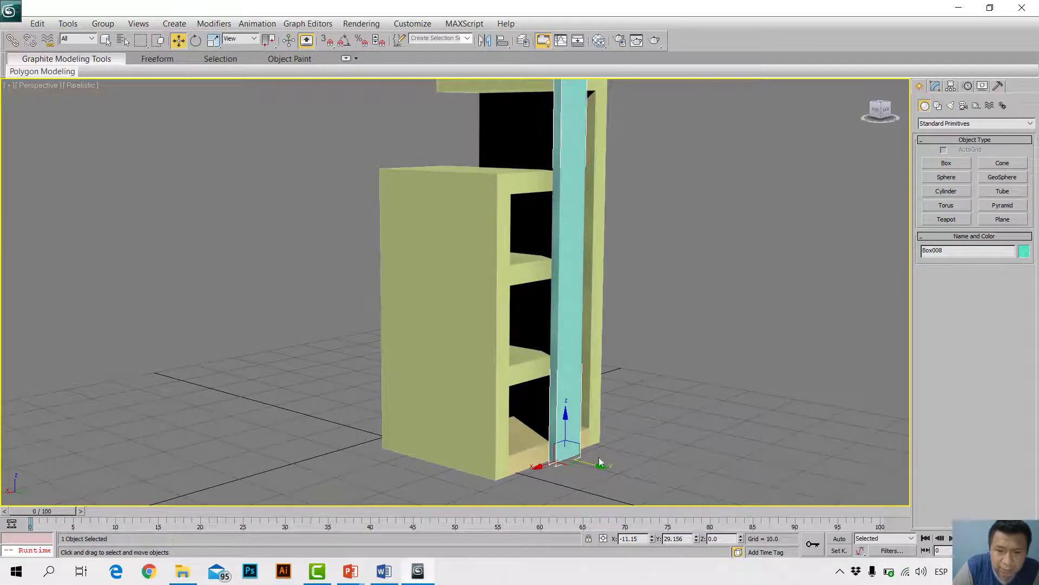
left_click_drag(603, 468, 596, 463)
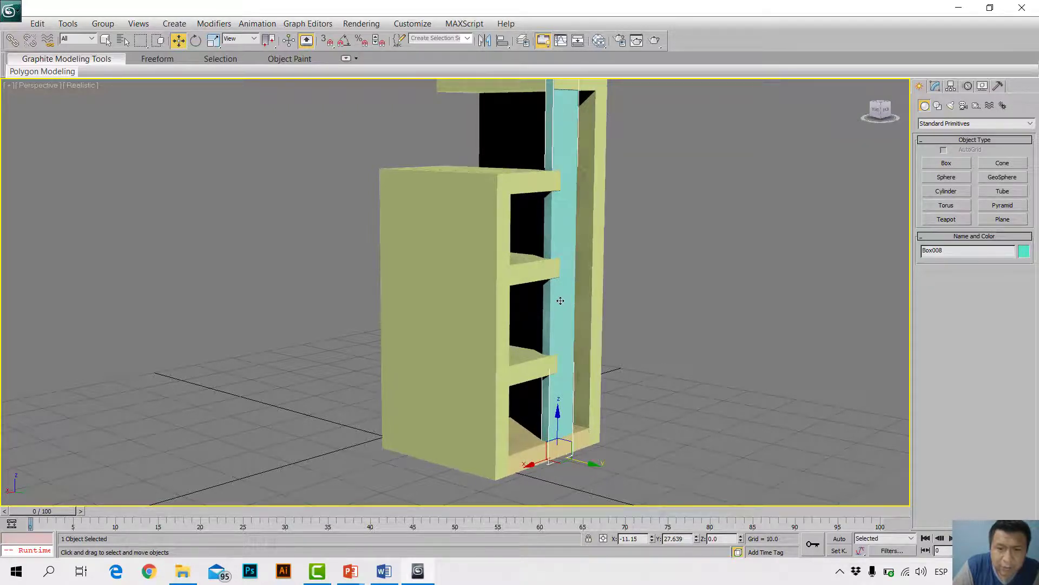
Step: Colour Box008 yellow-green to match the shelves and deselect it
left_click(1024, 251)
left_click(461, 245)
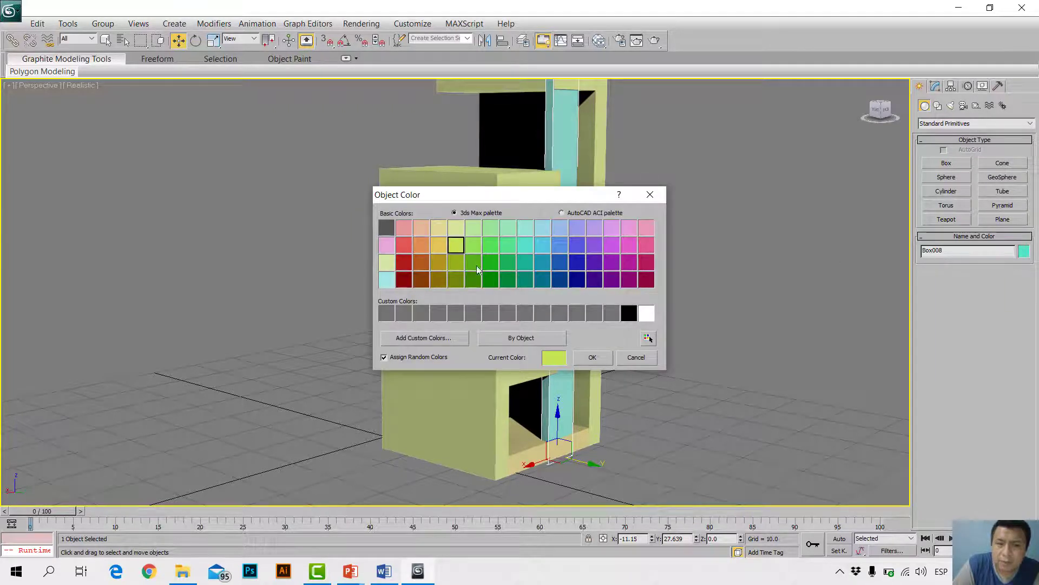
left_click(600, 357)
left_click(687, 349)
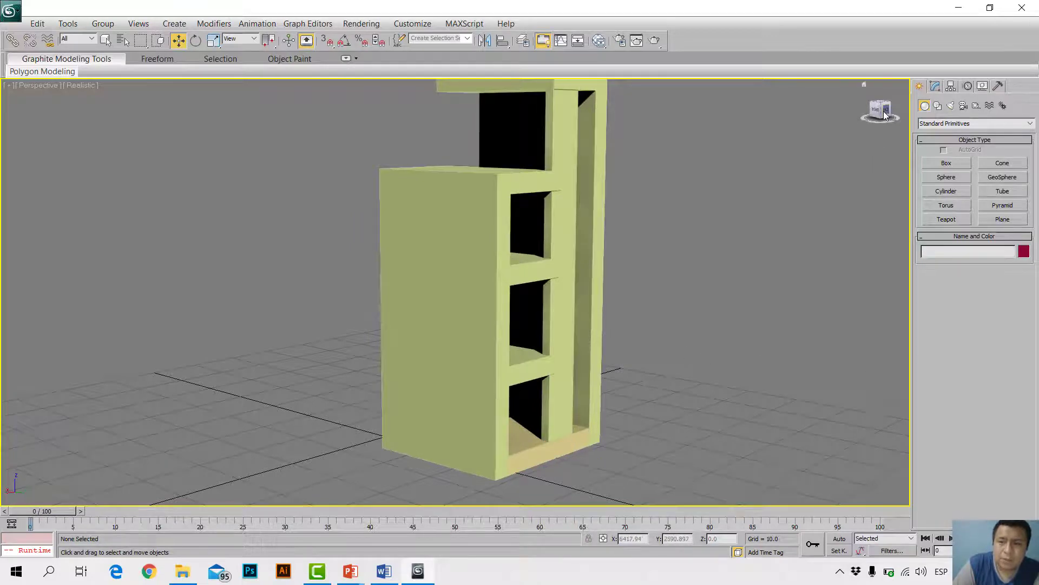
Step: Orbit the Perspective view, then restore the four-viewport layout
middle_click_drag(883, 145, 676, 157, "alt")
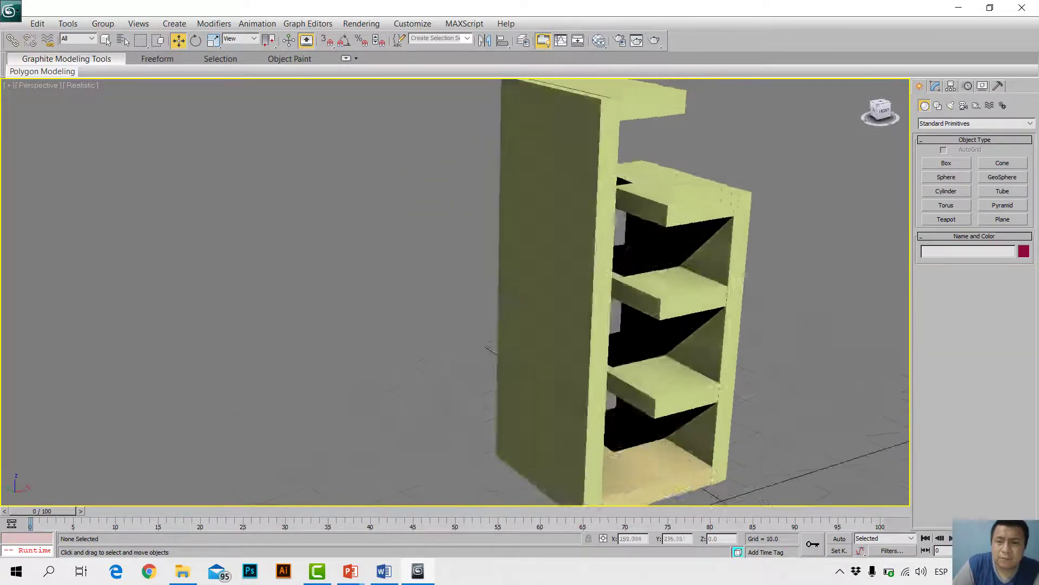
left_click_drag(881, 112, 885, 115)
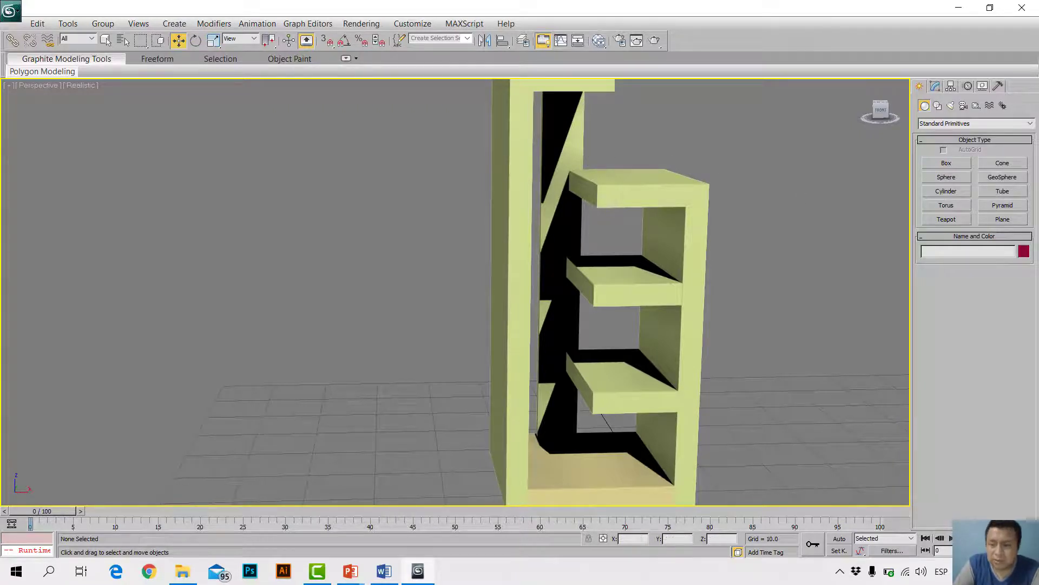
key("alt+w")
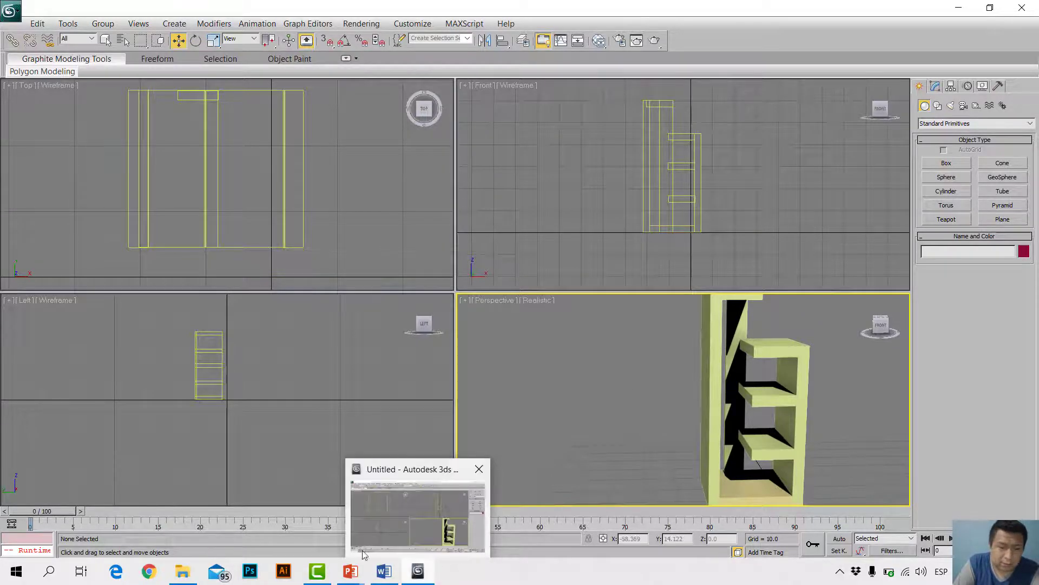
mouse_move(384, 572)
mouse_move(350, 571)
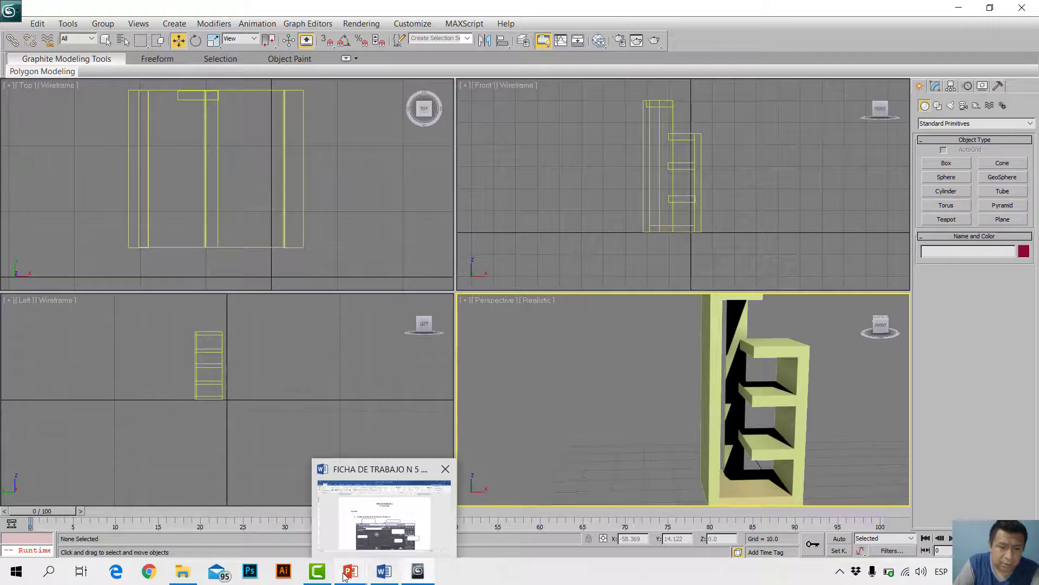
Step: Switch to the PowerPoint slideshow showing the Modelo Final slide
left_click(430, 515)
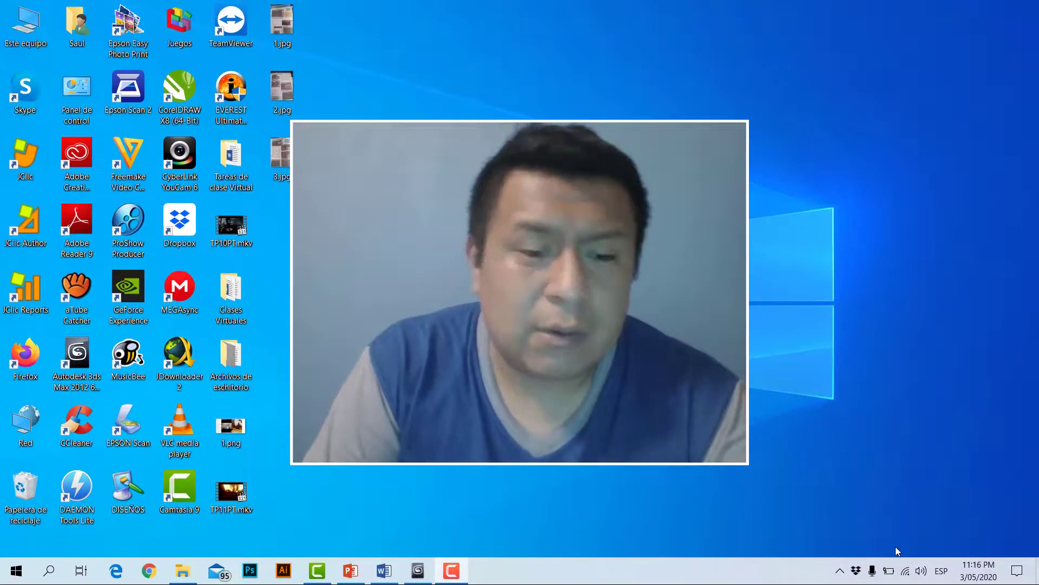
Step: Bring up the Word worksheet FICHA DE TRABAJO N° 5 and scroll through it
left_click(386, 568)
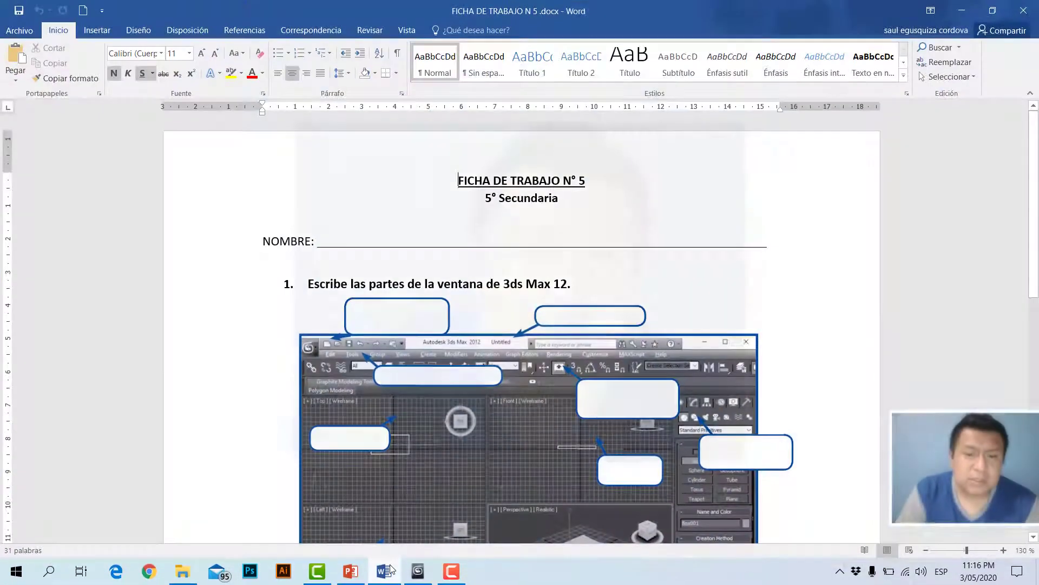
scroll(494, 461, "down", 2)
scroll(494, 460, "down", 1)
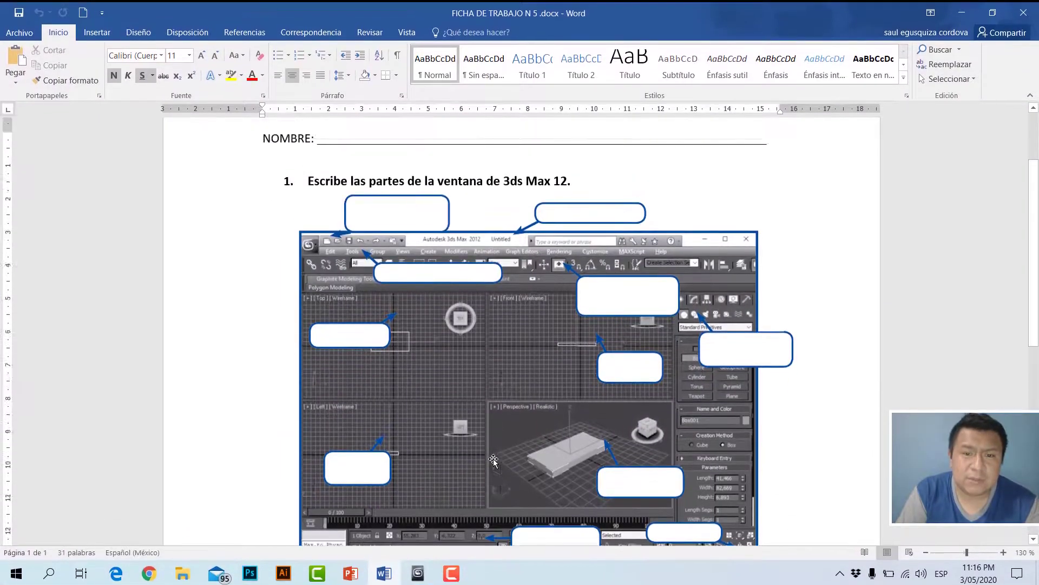
scroll(493, 459, "up", 3)
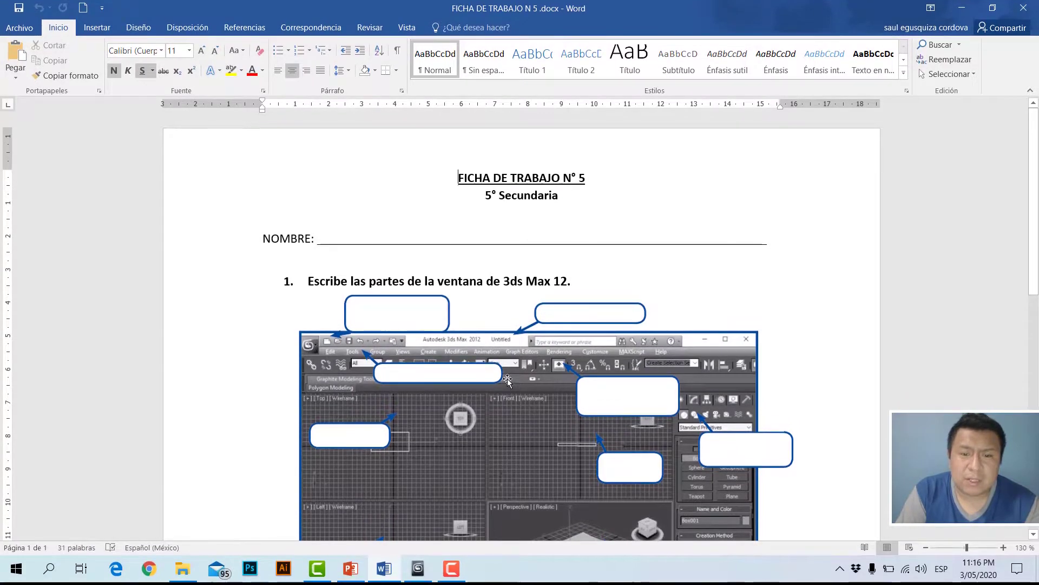
scroll(507, 379, "down", 3)
scroll(507, 379, "down", 5)
scroll(503, 298, "up", 5)
scroll(501, 218, "up", 4)
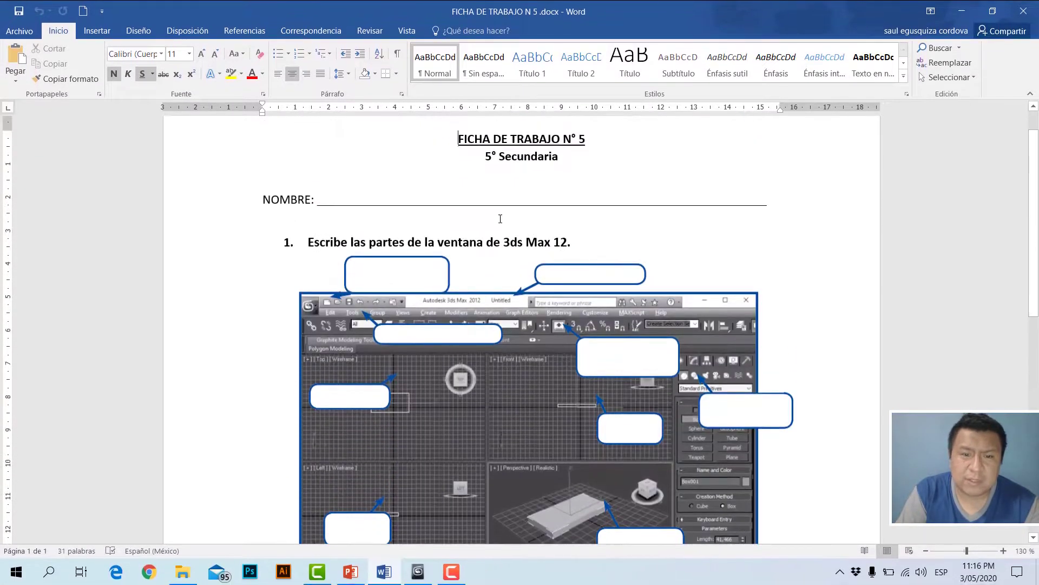
scroll(641, 326, "down", 5)
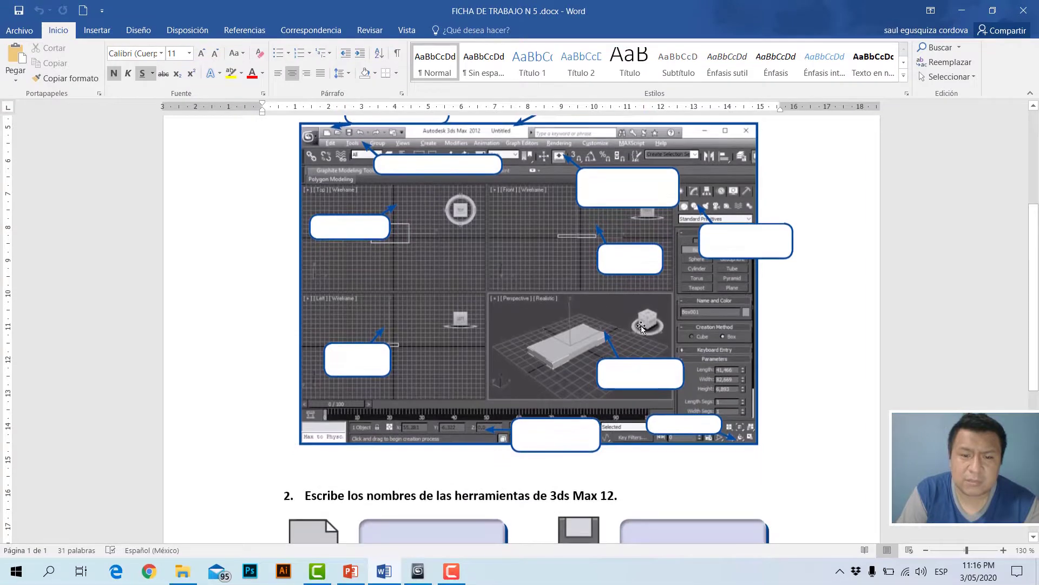
scroll(487, 298, "down", 2)
scroll(311, 260, "down", 5)
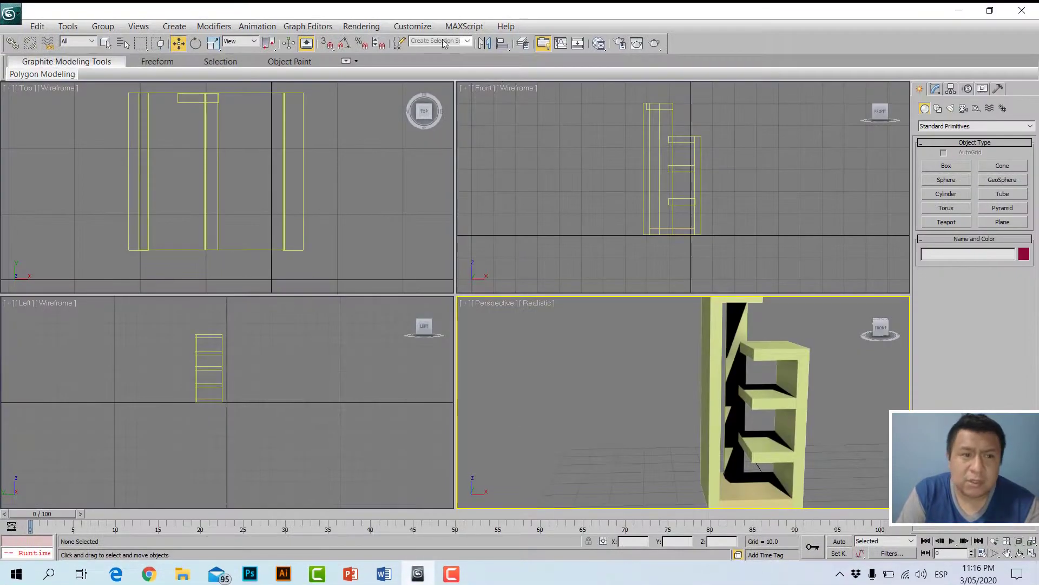
Step: Open the 3ds Max application menu, then minimize 3ds Max
left_click(8, 12)
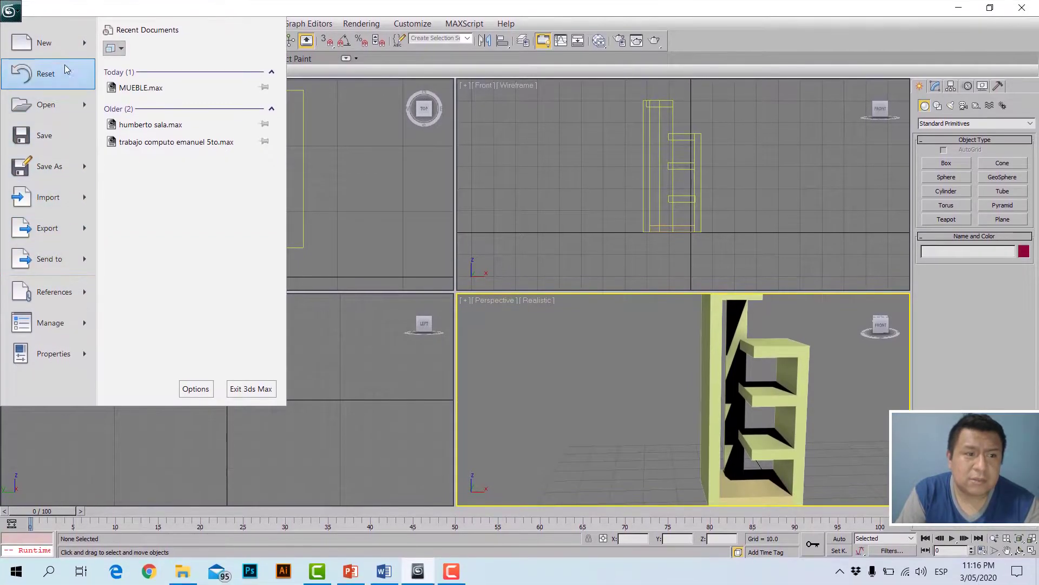
left_click(963, 7)
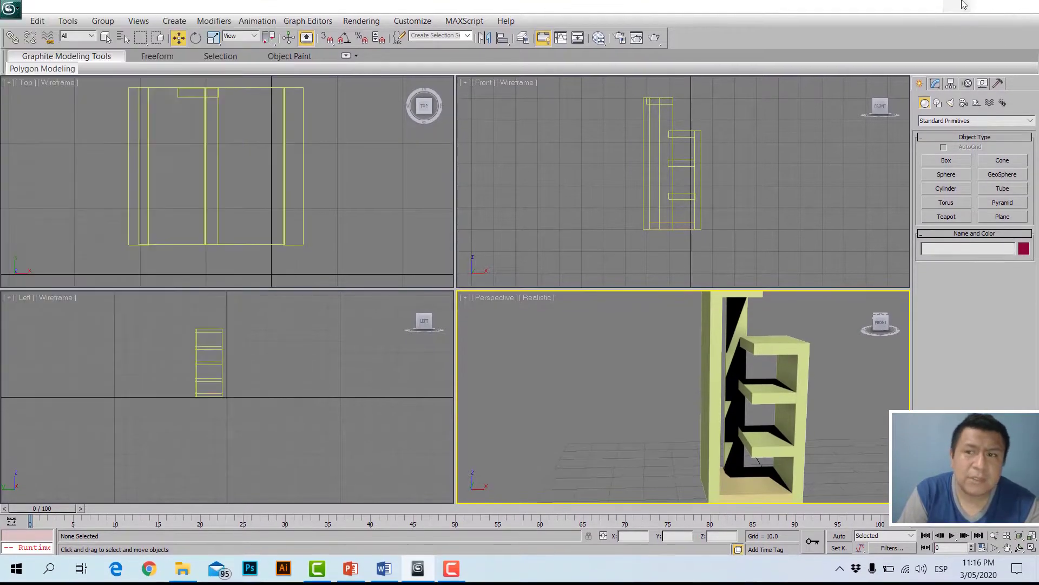
scroll(621, 224, "up", 1)
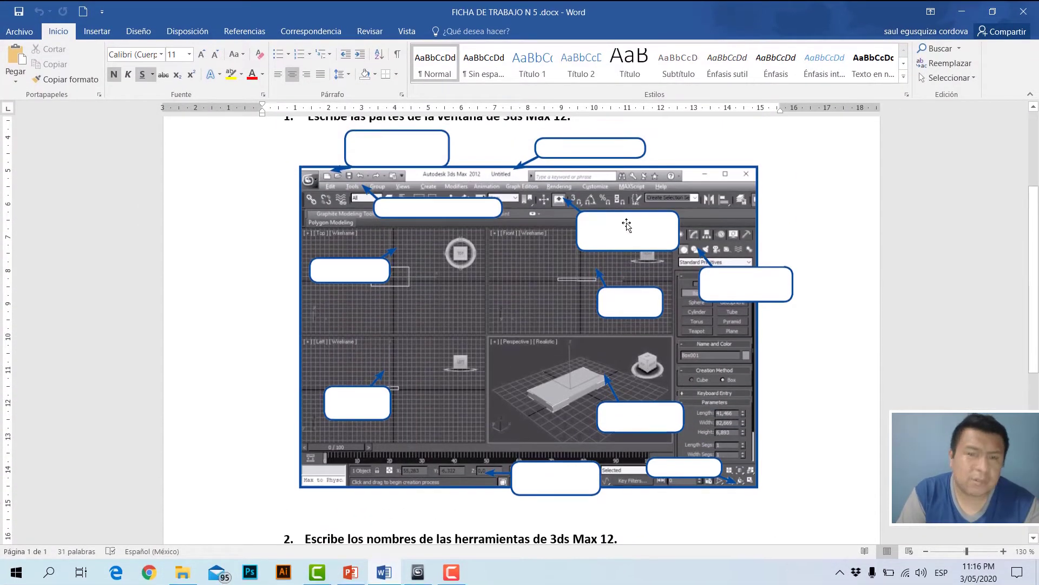
scroll(597, 209, "up", 4)
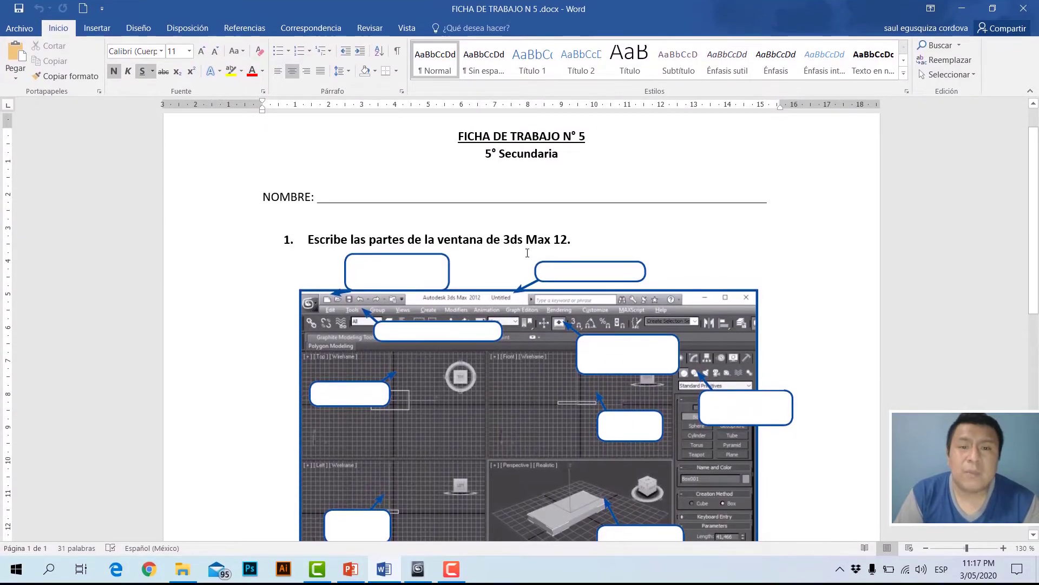
scroll(567, 367, "down", 5)
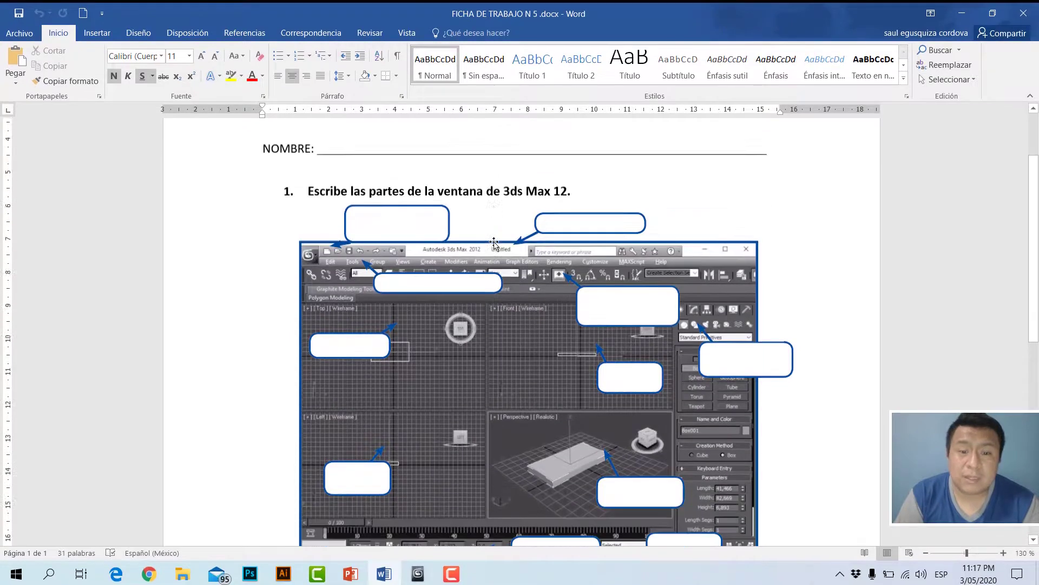
scroll(567, 367, "up", 4)
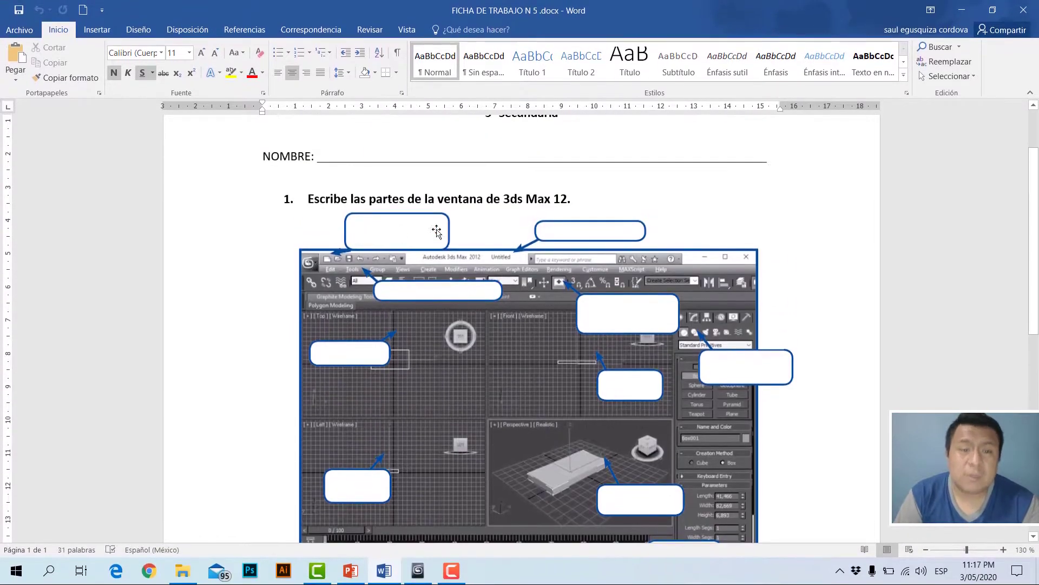